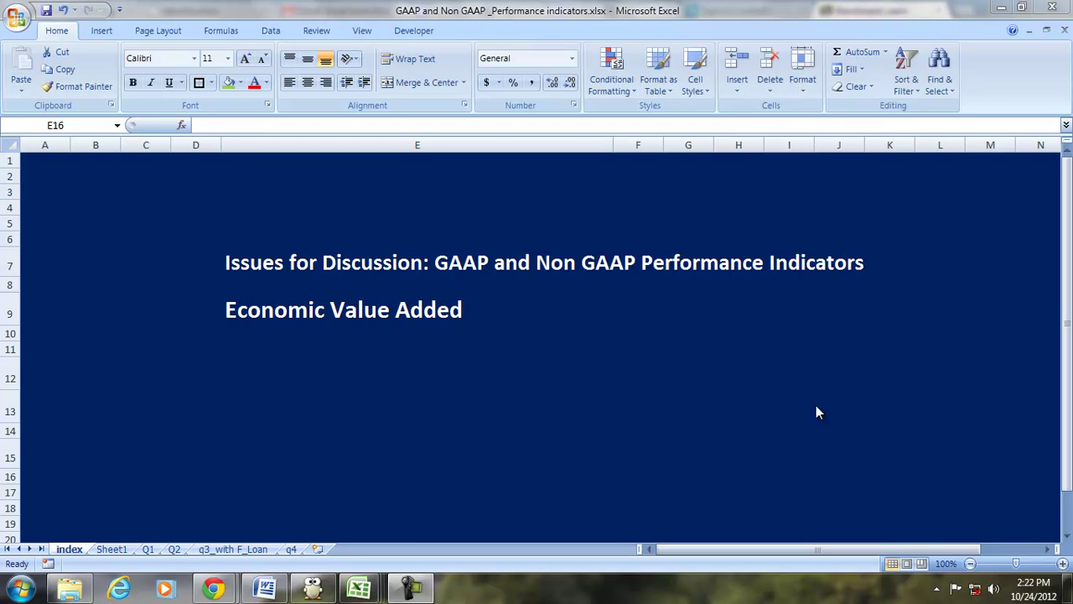
- Review the index sheet's main title and its Economic Value Added subtitle
{"action": "left_click", "coordinate": [468, 262]}
{"action": "left_click", "coordinate": [468, 262]}
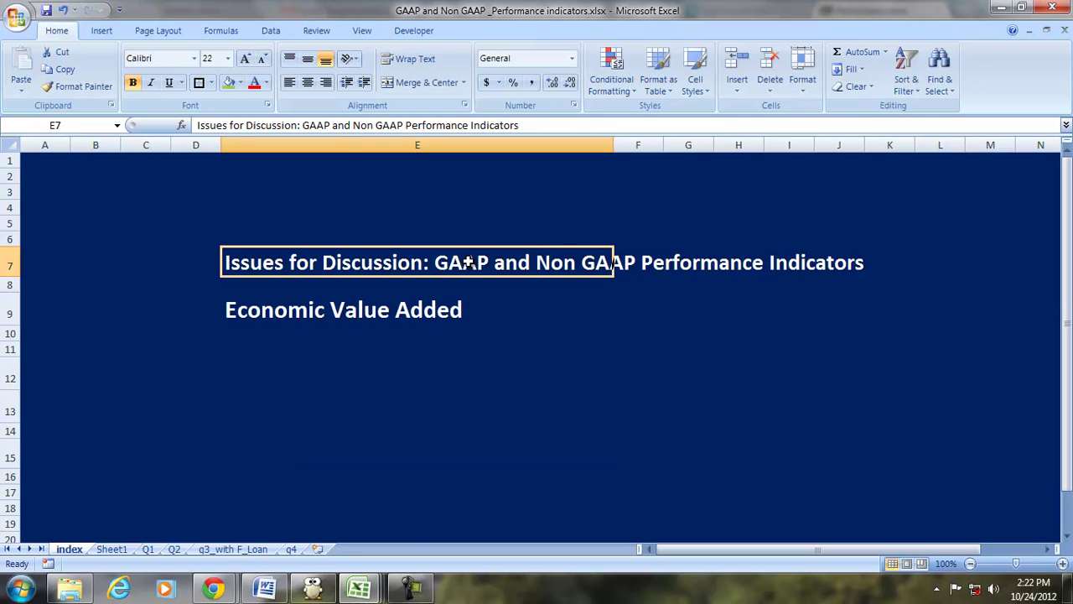
{"action": "left_click", "coordinate": [592, 311]}
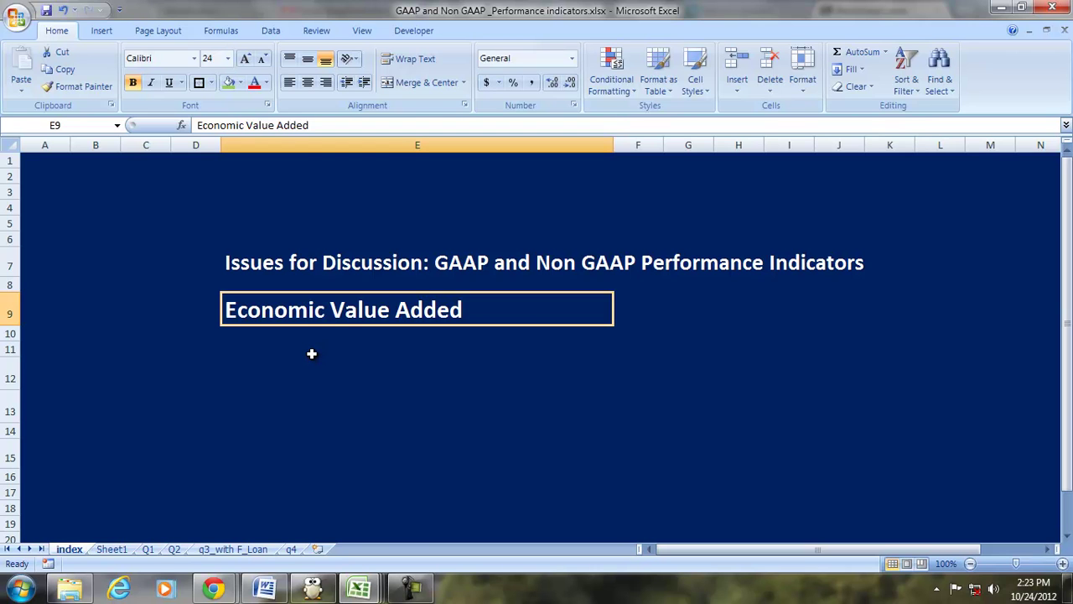
- On Sheet1, walk through the EVA heading, the EVA = NOPAT - CC formula and the NOPAT definition
{"action": "left_click", "coordinate": [119, 549]}
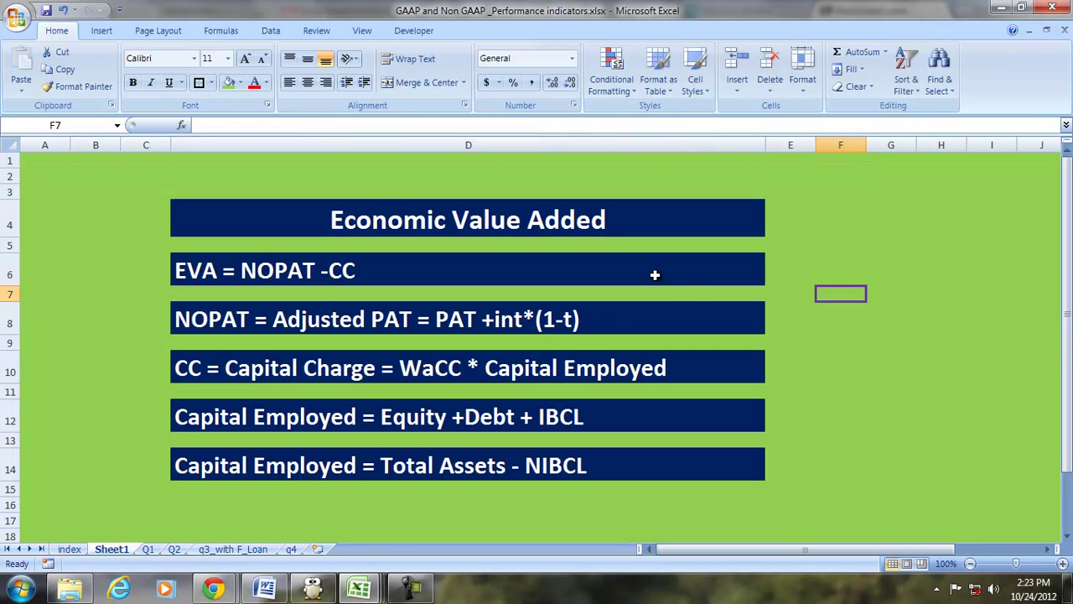
{"action": "left_click", "coordinate": [484, 219]}
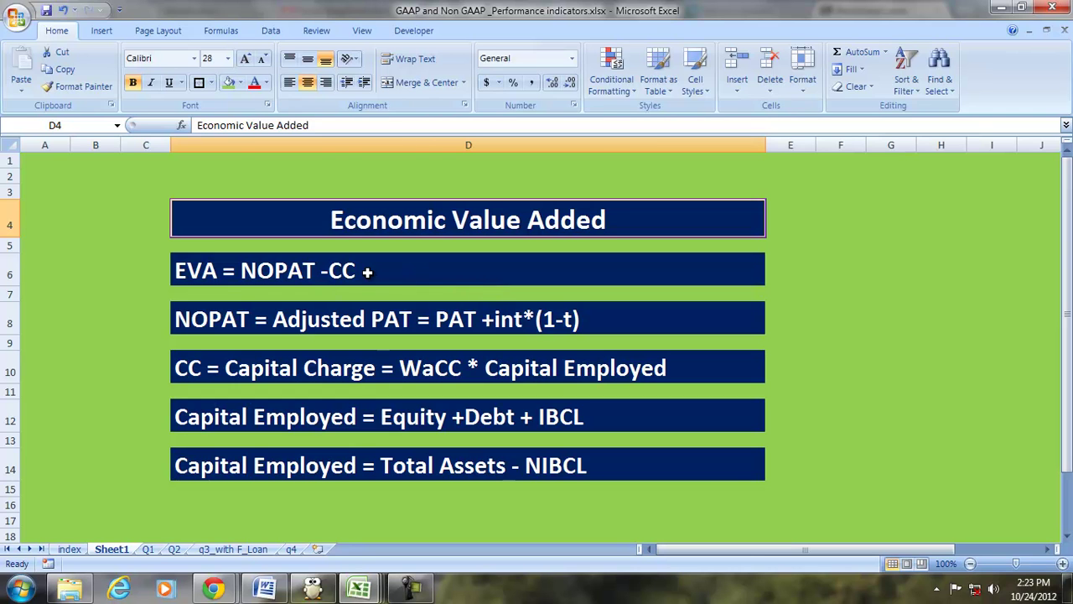
{"action": "left_click", "coordinate": [286, 270]}
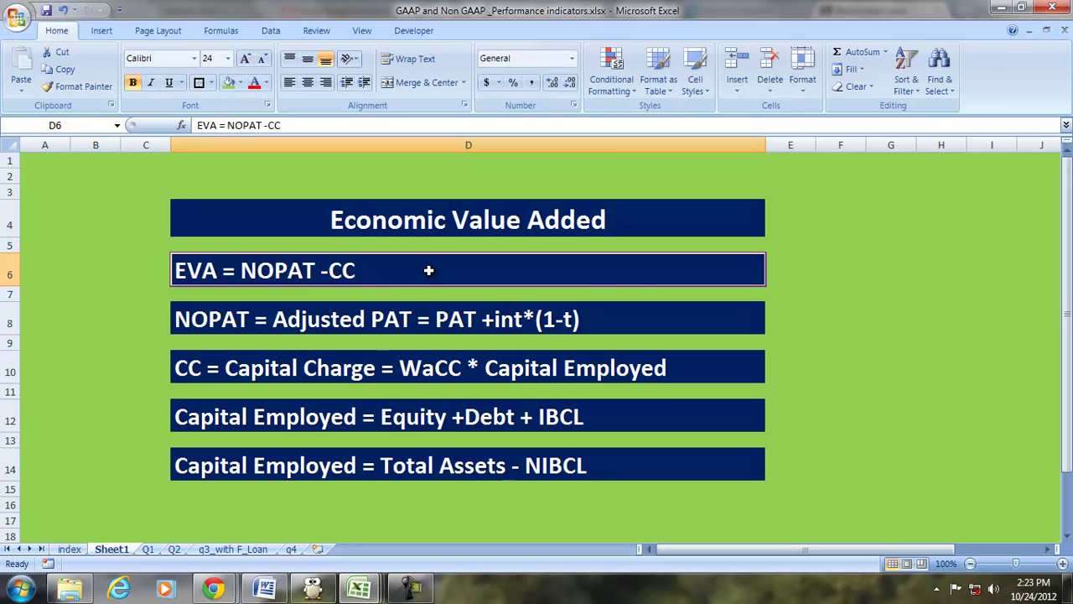
{"action": "left_click", "coordinate": [235, 320]}
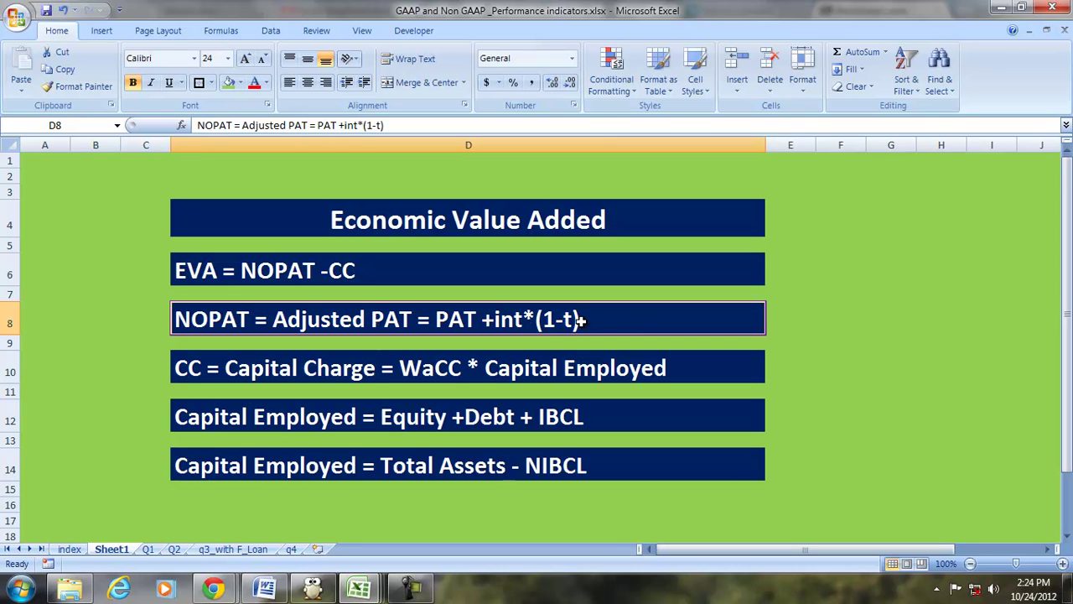
{"action": "left_click", "coordinate": [338, 375]}
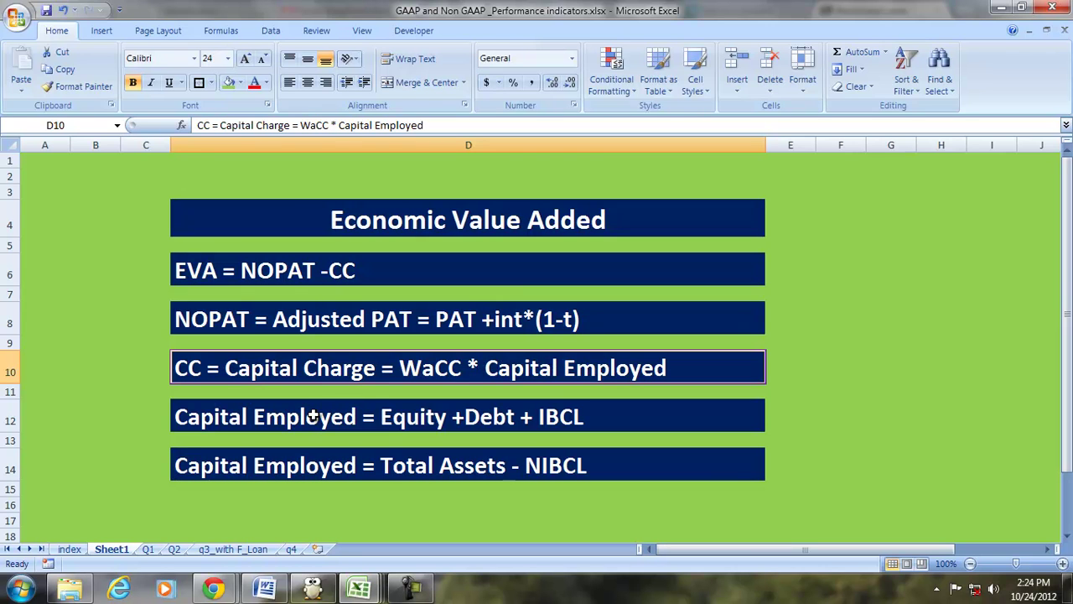
{"action": "left_click", "coordinate": [398, 417]}
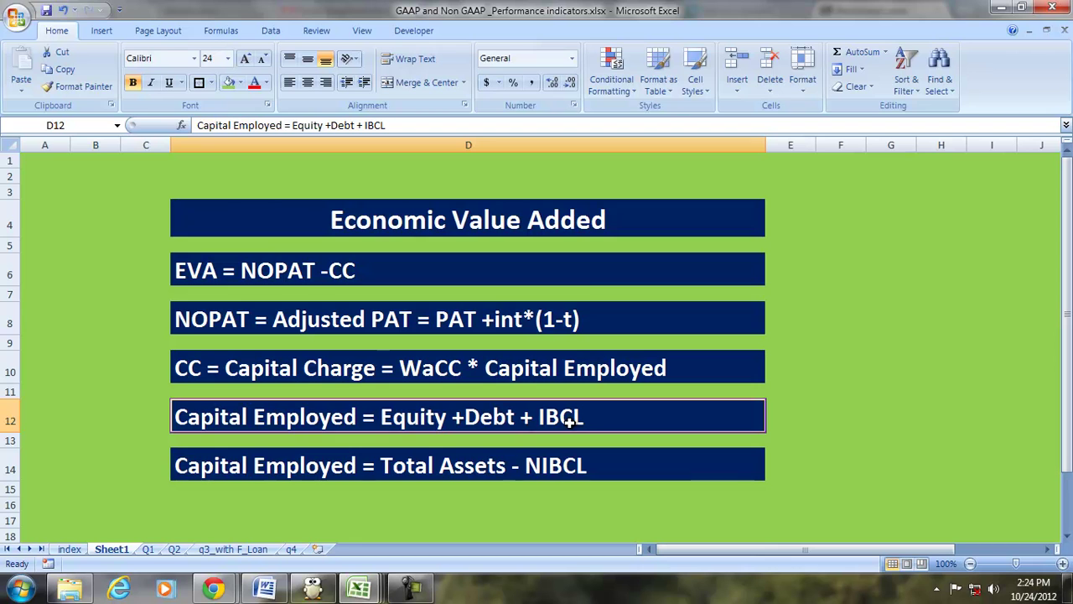
{"action": "left_click", "coordinate": [301, 469]}
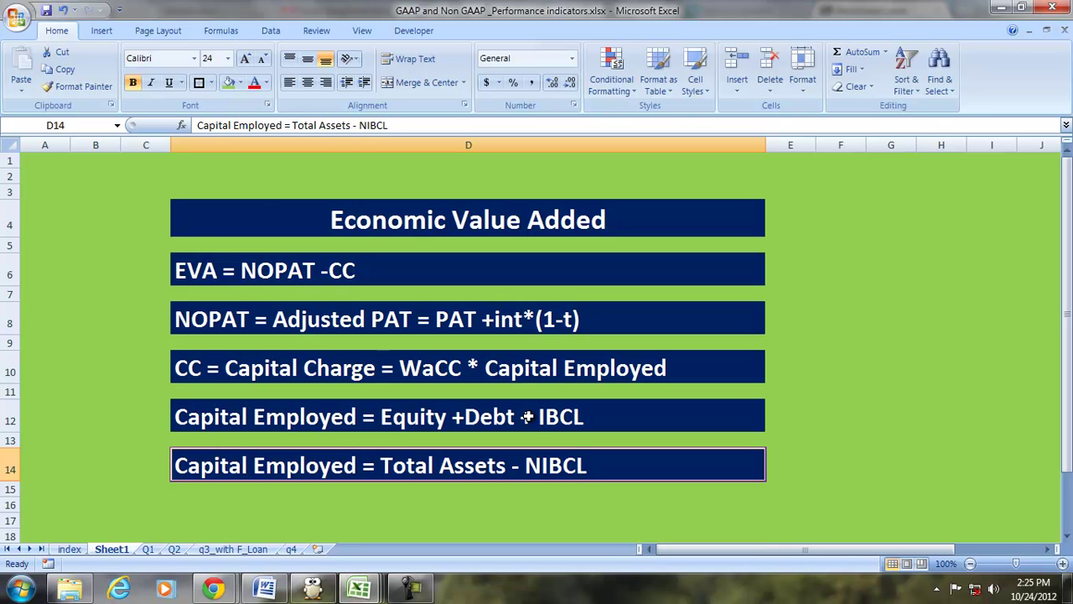
{"action": "left_click_drag", "start_coordinate": [526, 417], "coordinate": [523, 460]}
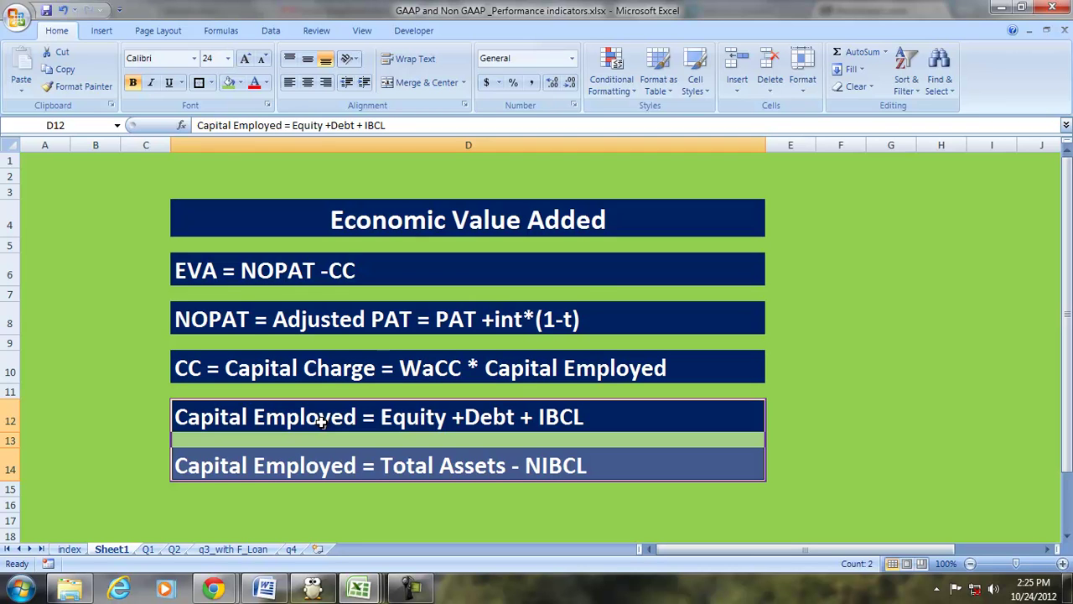
{"action": "left_click", "coordinate": [356, 220]}
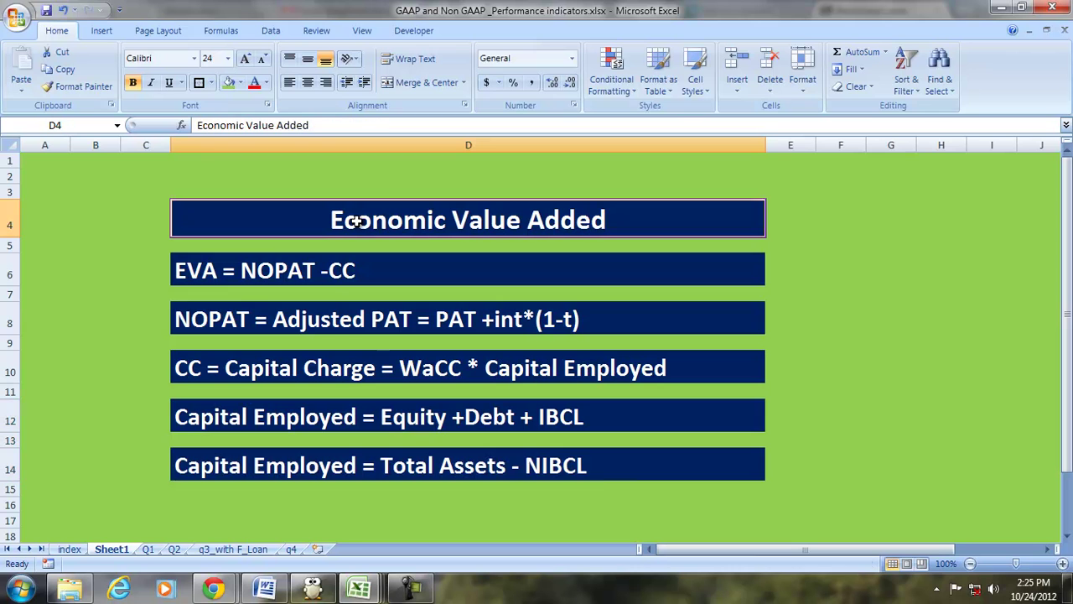
{"action": "left_click", "coordinate": [271, 272]}
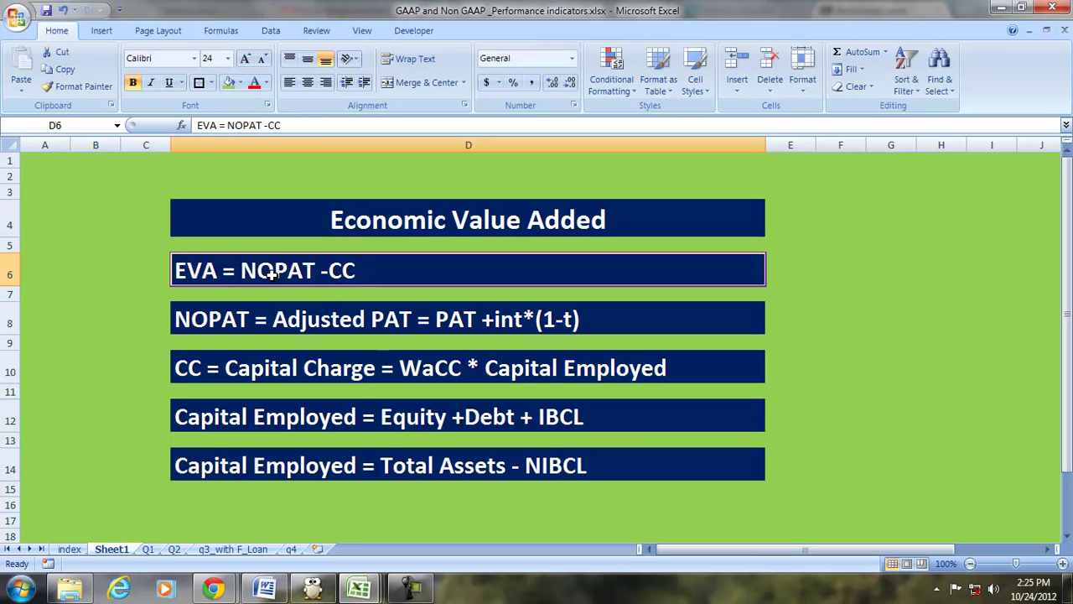
- On the Q1 sheet, set CFS opening cash in I3 to the balance-sheet Cash (=B14), 200,000
{"action": "left_click", "coordinate": [149, 549]}
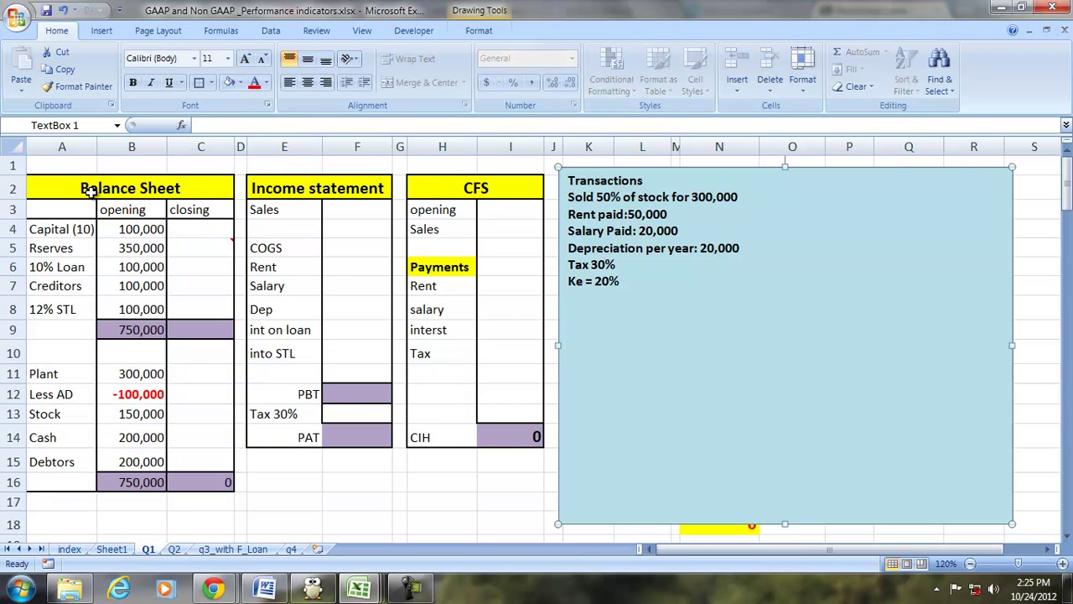
{"action": "left_click_drag", "start_coordinate": [94, 191], "coordinate": [126, 478]}
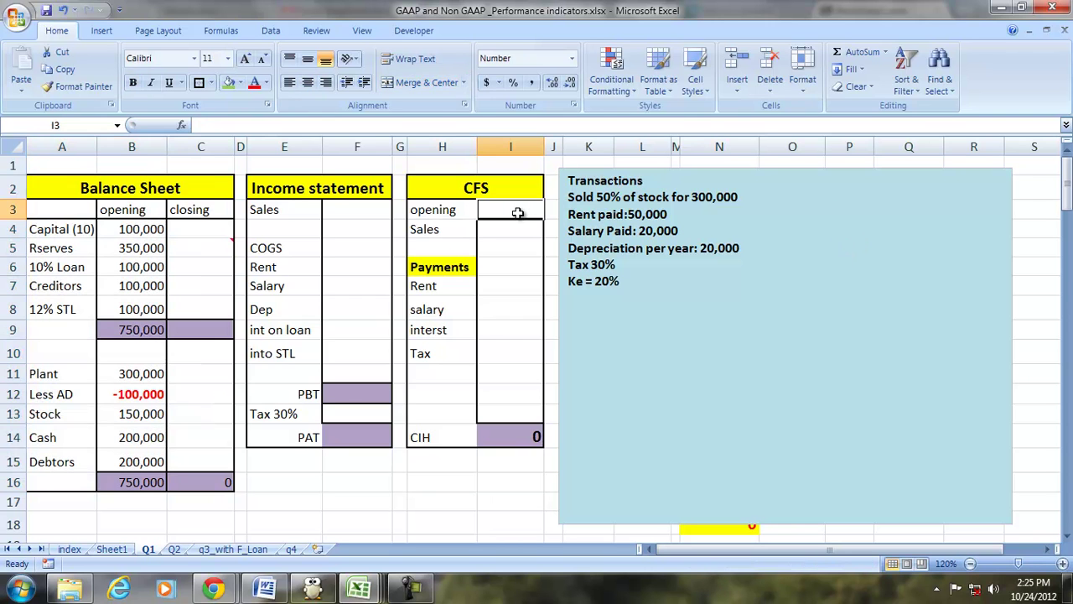
{"action": "type", "text": "="}
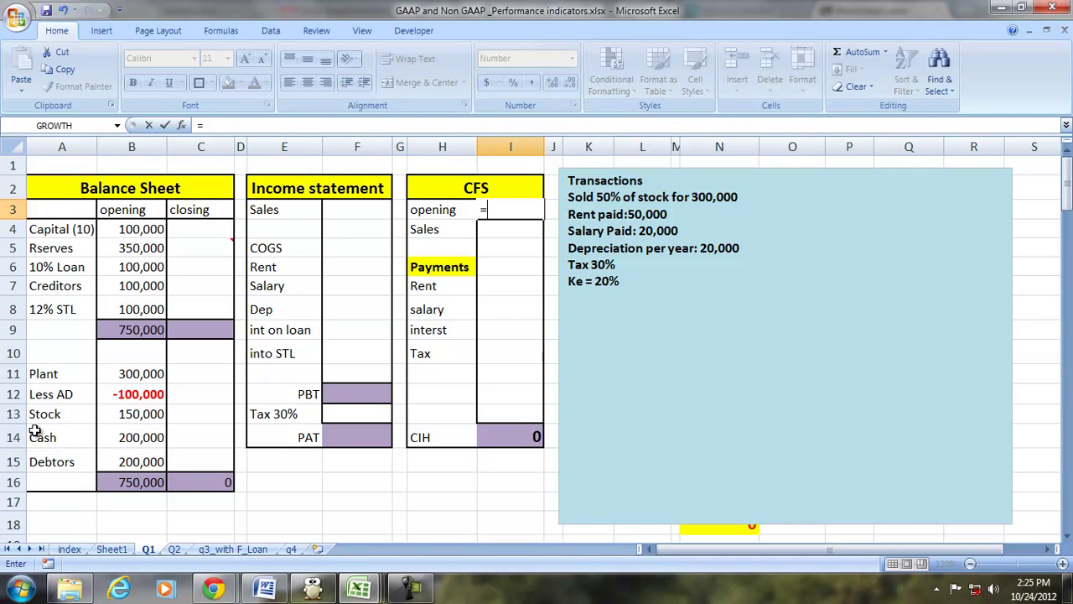
{"action": "left_click", "coordinate": [138, 438]}
{"action": "key", "text": "Return"}
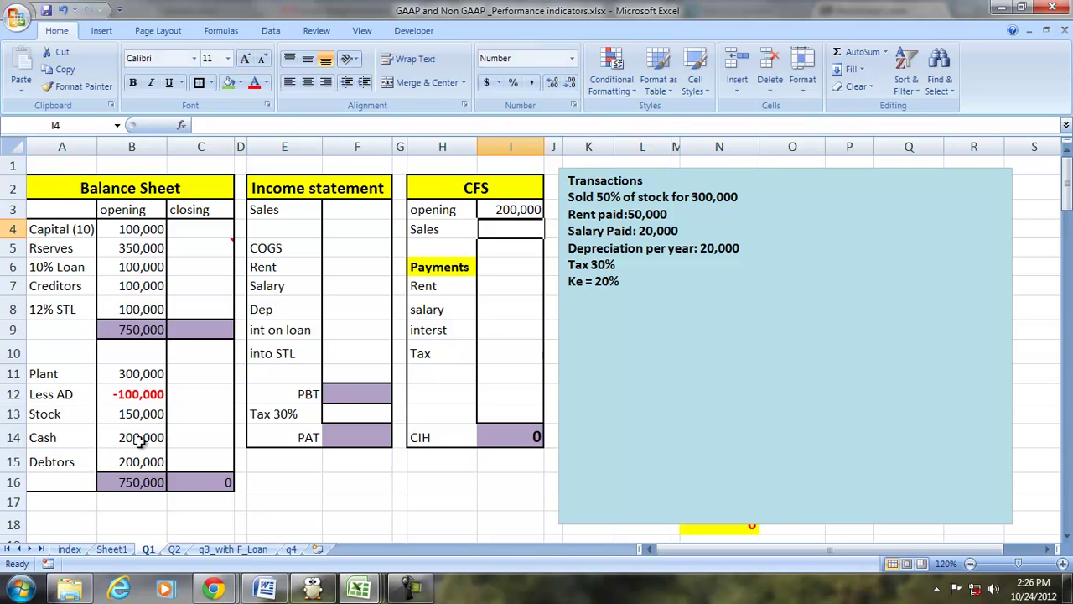
- Enter Sales of 300,000 in F3 and link CFS Sales in I4 to it (=F3)
{"action": "left_click", "coordinate": [348, 212]}
{"action": "type", "text": "300,0"}
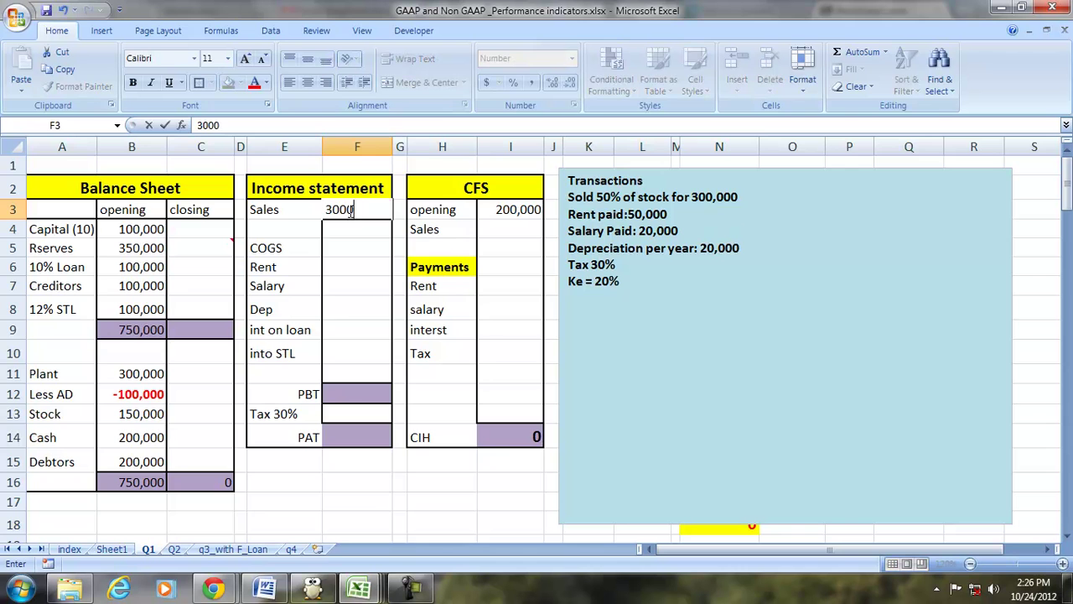
{"action": "type", "text": "00"}
{"action": "key", "text": "Return"}
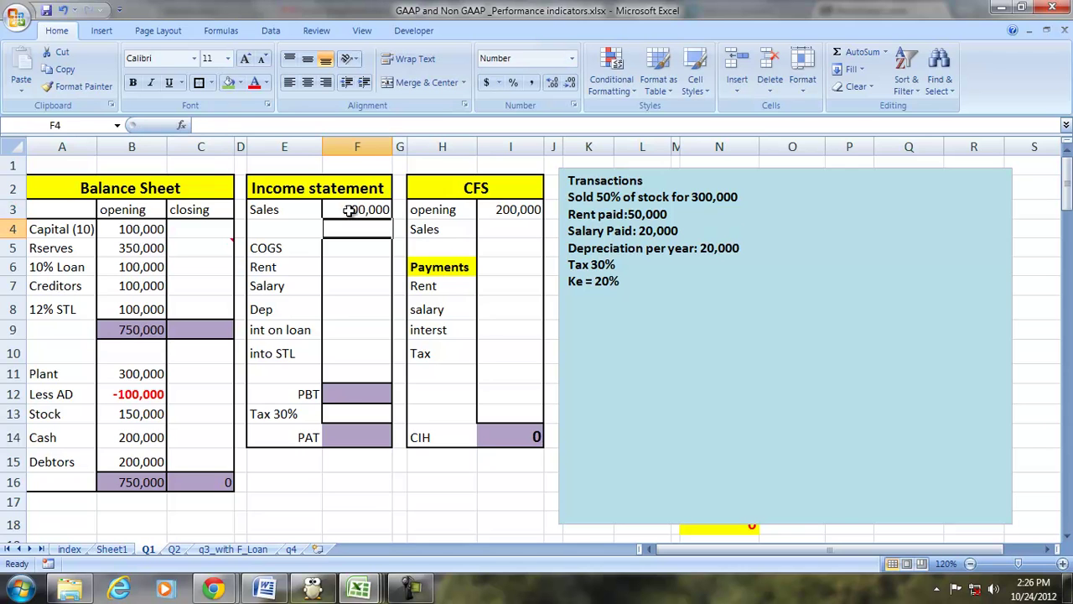
{"action": "left_click", "coordinate": [495, 221]}
{"action": "type", "text": "="}
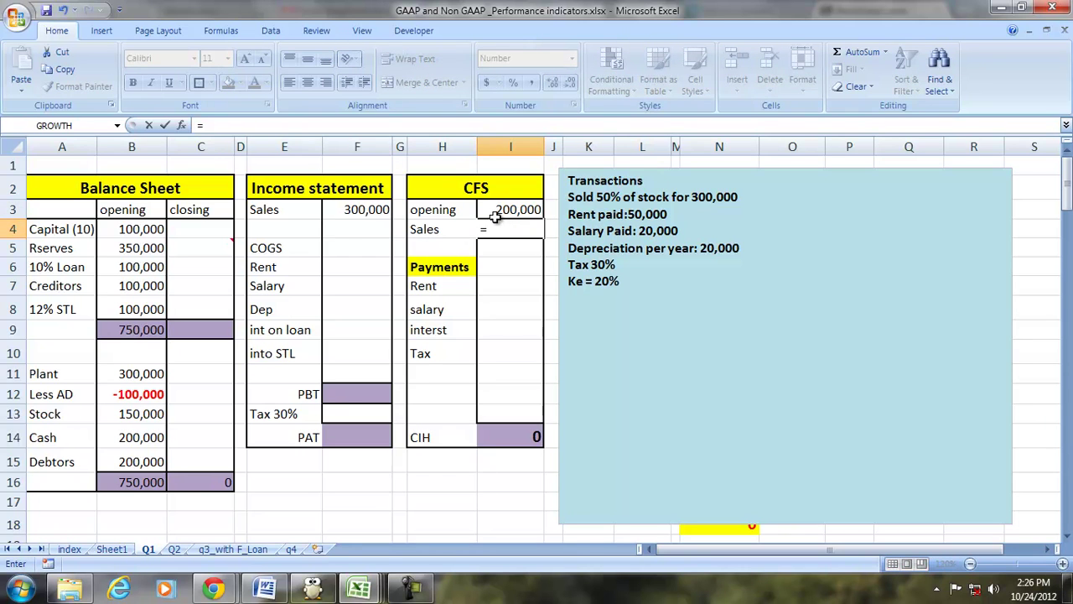
{"action": "left_click", "coordinate": [351, 208]}
{"action": "key", "text": "Return"}
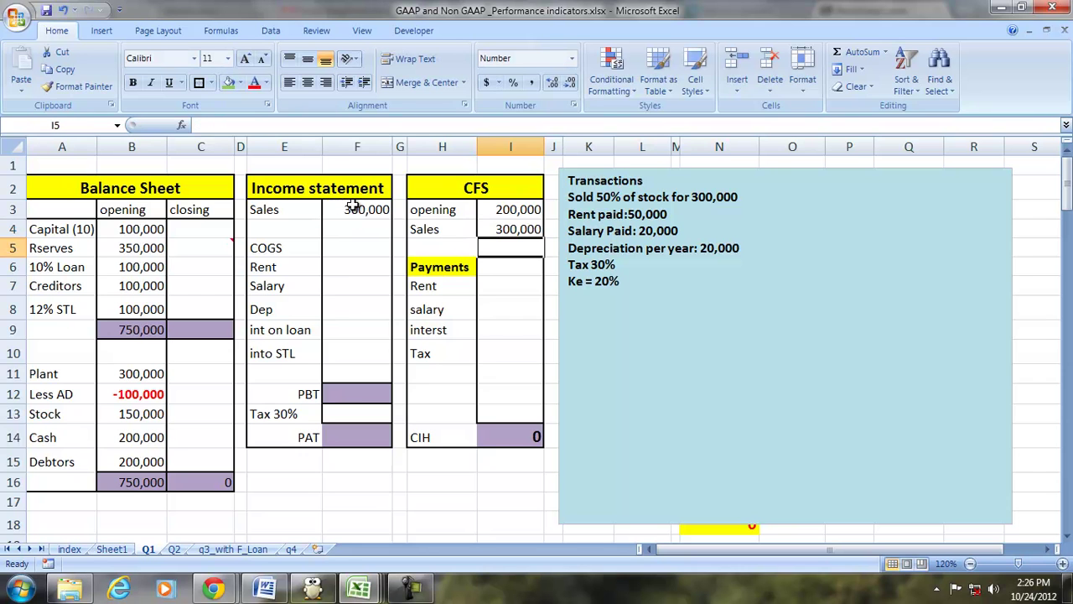
- Set COGS to half the opening stock (=B13*.50) and closing Stock to =B13-F5, both 75,000
{"action": "left_click", "coordinate": [346, 250]}
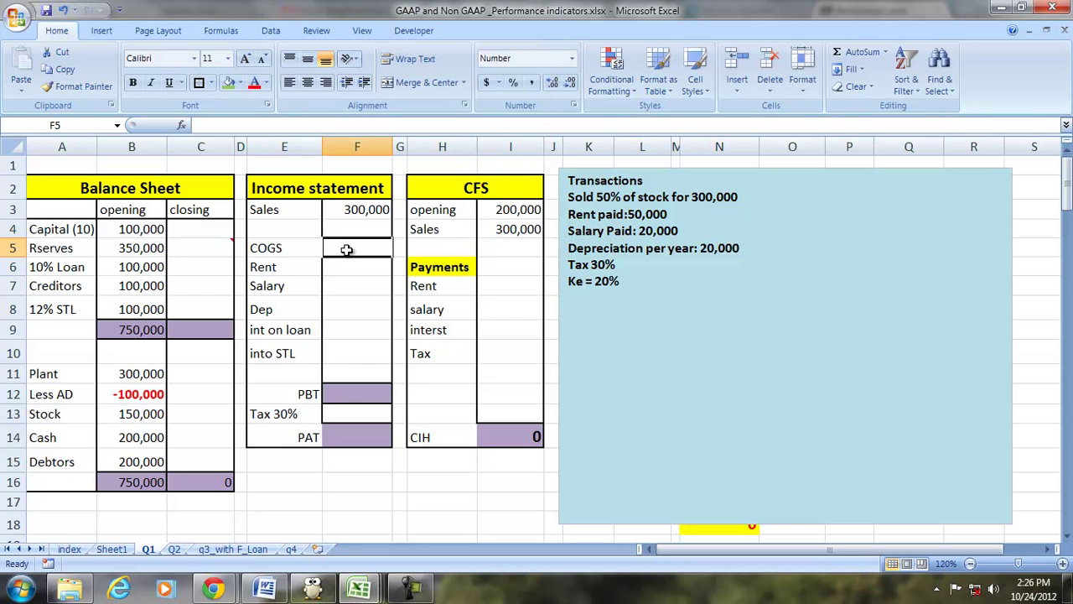
{"action": "type", "text": "="}
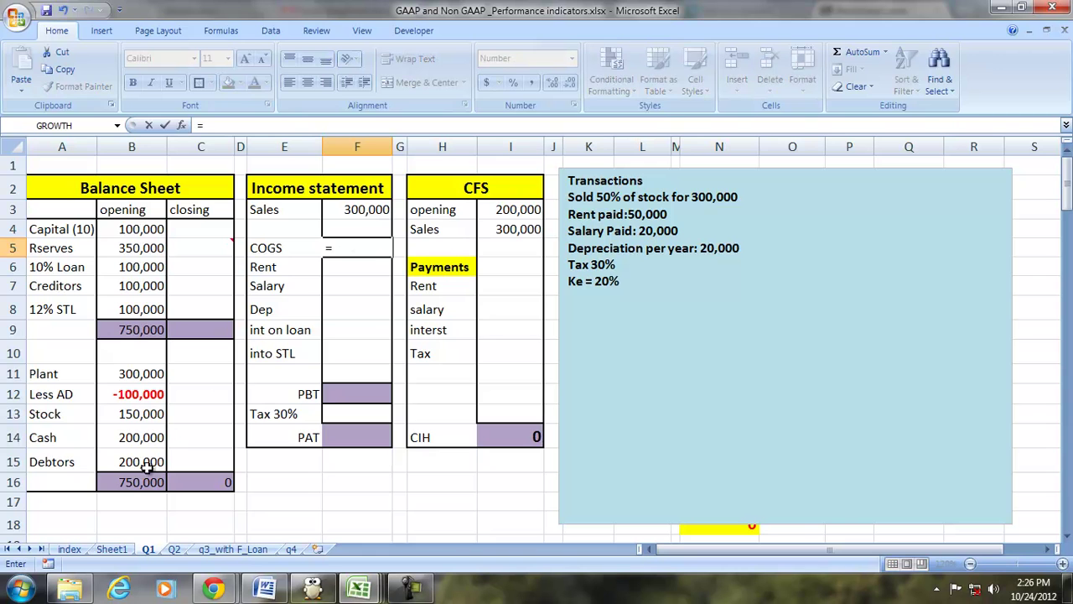
{"action": "left_click", "coordinate": [139, 413]}
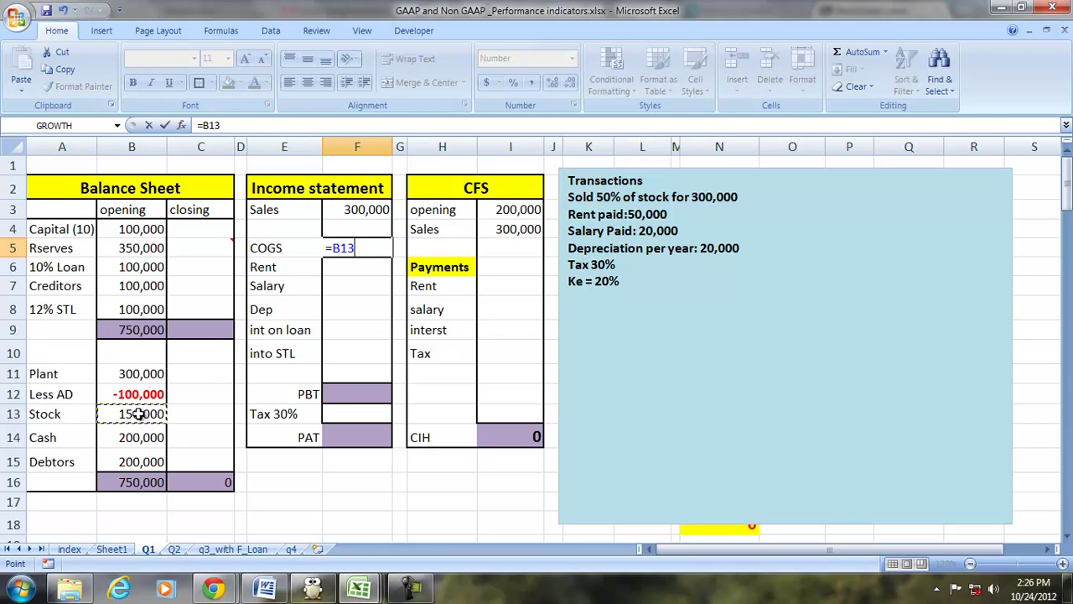
{"action": "type", "text": "*.50"}
{"action": "key", "text": "Return"}
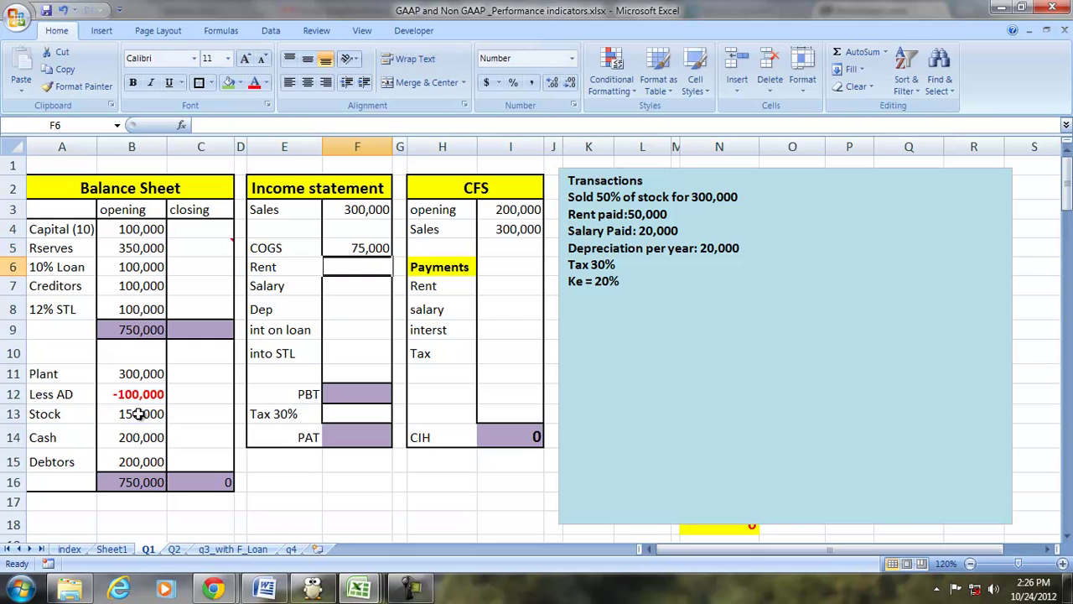
{"action": "left_click", "coordinate": [201, 411]}
{"action": "type", "text": "=B13-"}
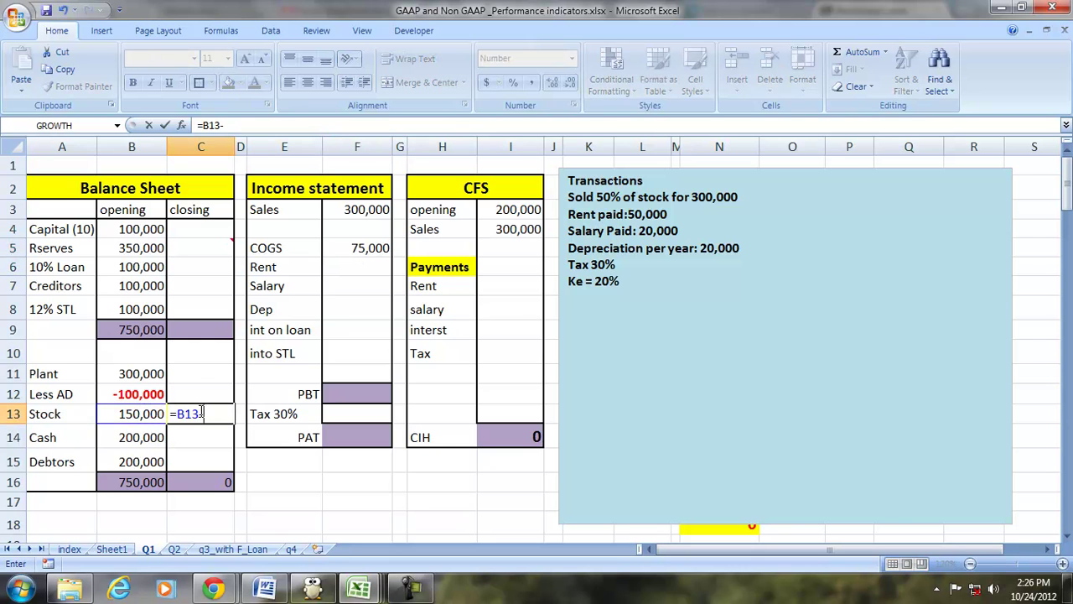
{"action": "left_click", "coordinate": [343, 253]}
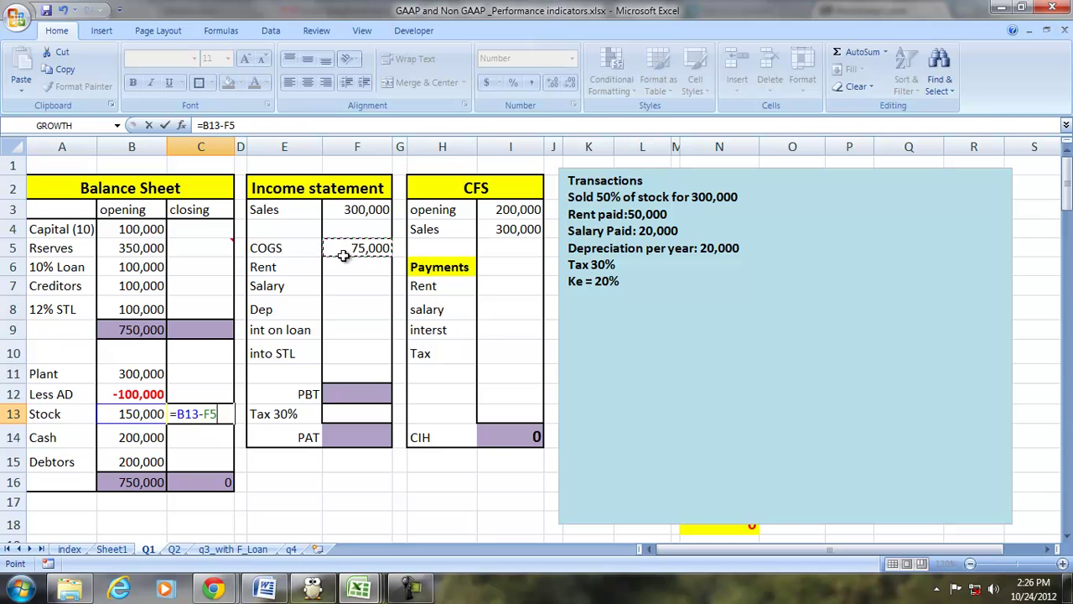
{"action": "key", "text": "Return"}
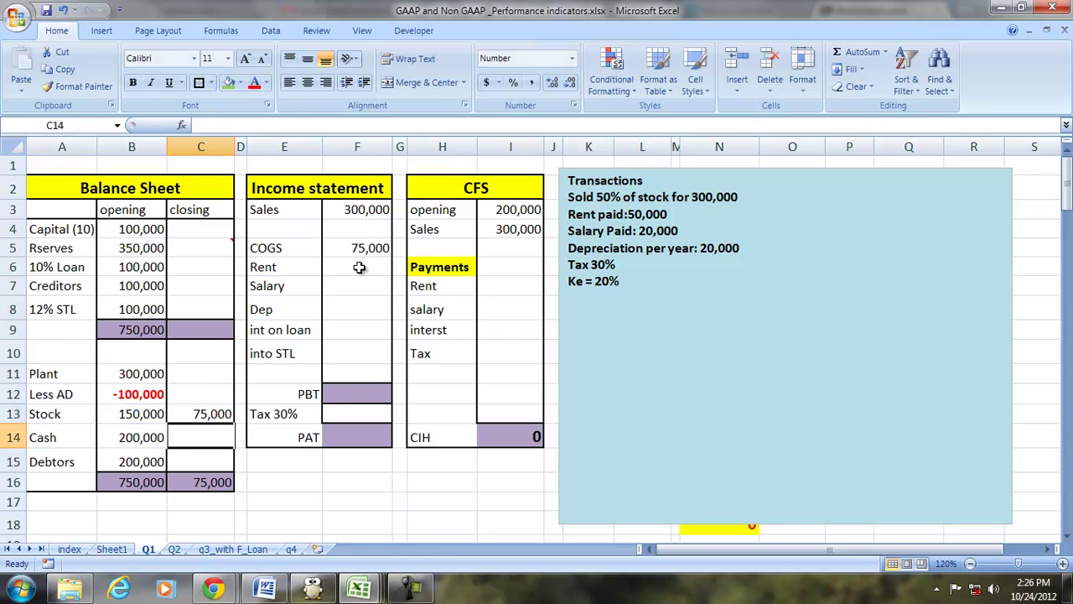
- Enter Rent of 50,000 and link the CFS rent payment to it
{"action": "left_click", "coordinate": [359, 267]}
{"action": "type", "text": "50000"}
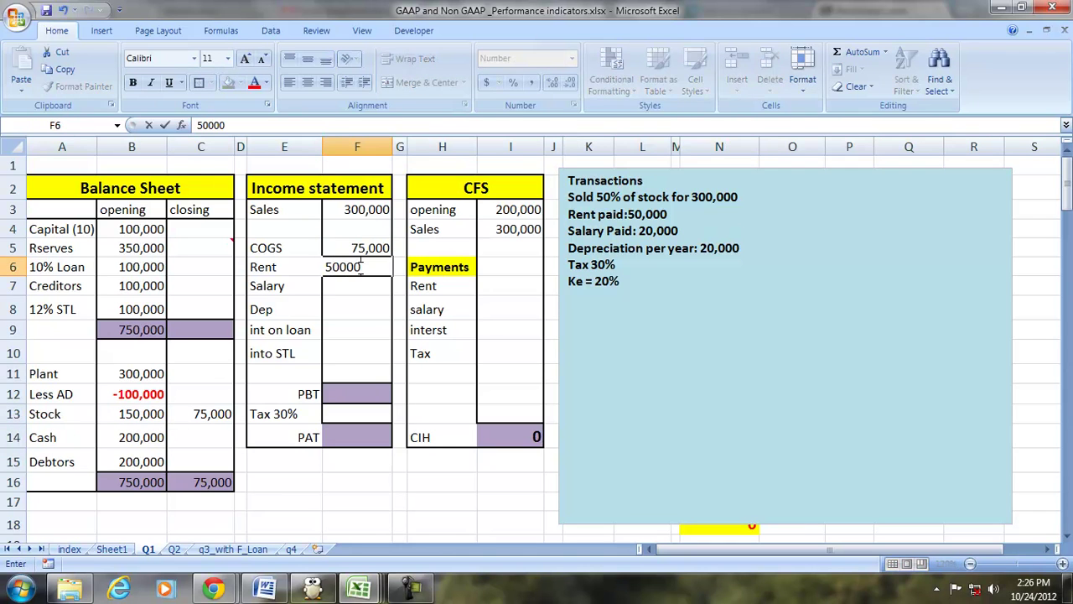
{"action": "key", "text": "Return"}
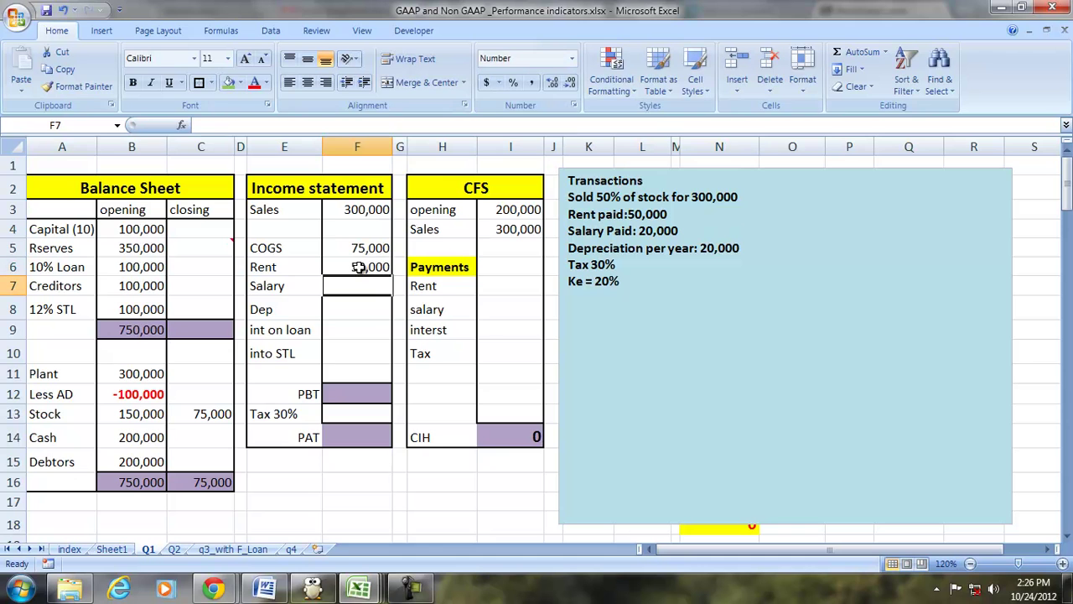
{"action": "key", "text": "Right"}
{"action": "key", "text": "Right"}
{"action": "key", "text": "Right"}
{"action": "type", "text": "="}
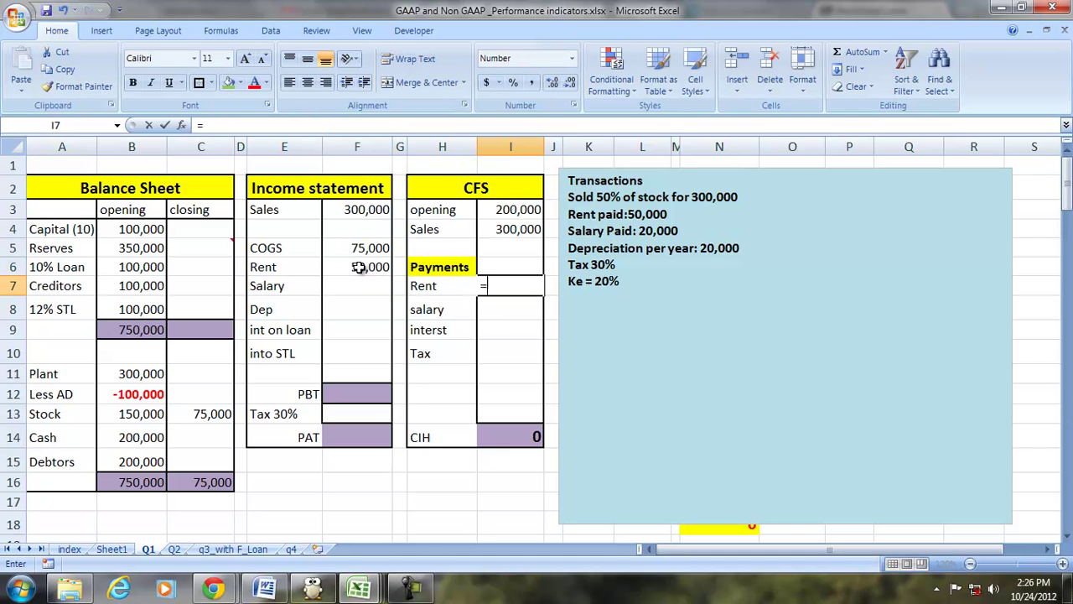
{"action": "left_click", "coordinate": [359, 267]}
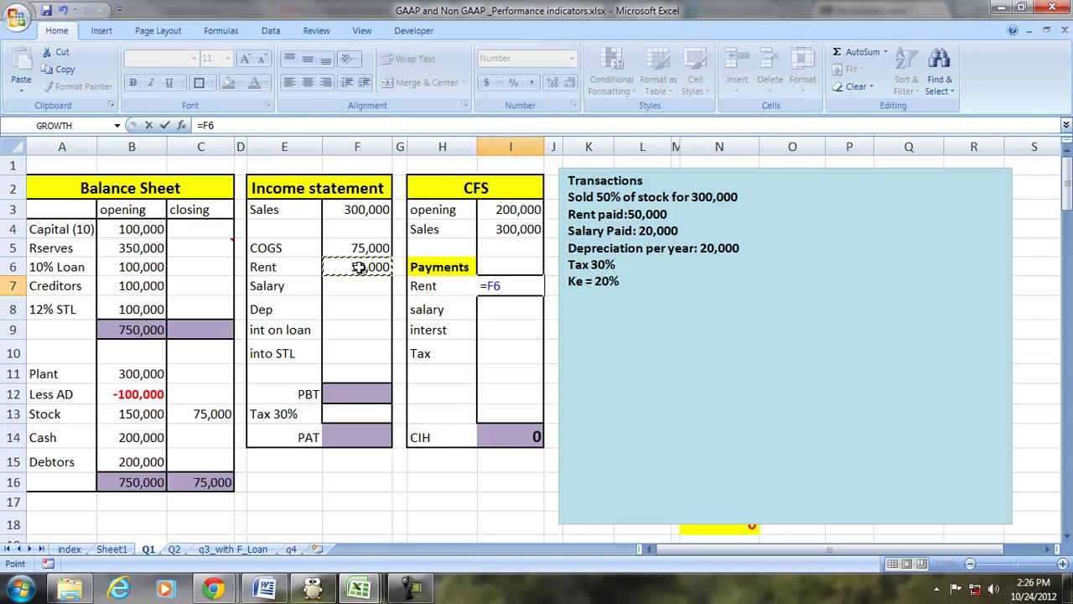
{"action": "key", "text": "Return"}
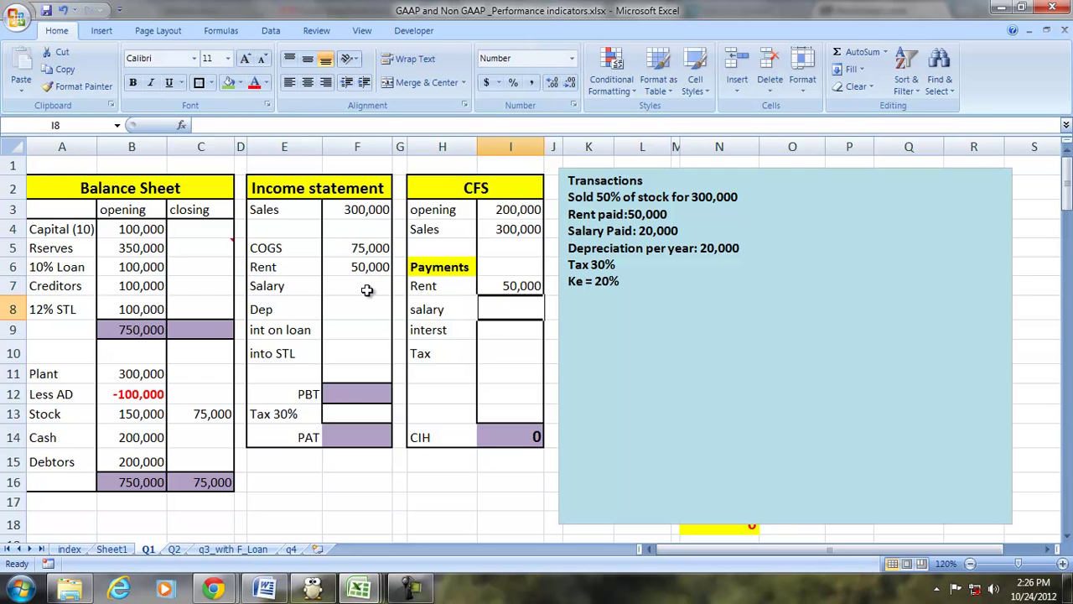
- Enter Salary of 20,000 and link the CFS salary payment to it, undoing a stray overwrite
{"action": "left_click", "coordinate": [367, 283]}
{"action": "type", "text": "20000"}
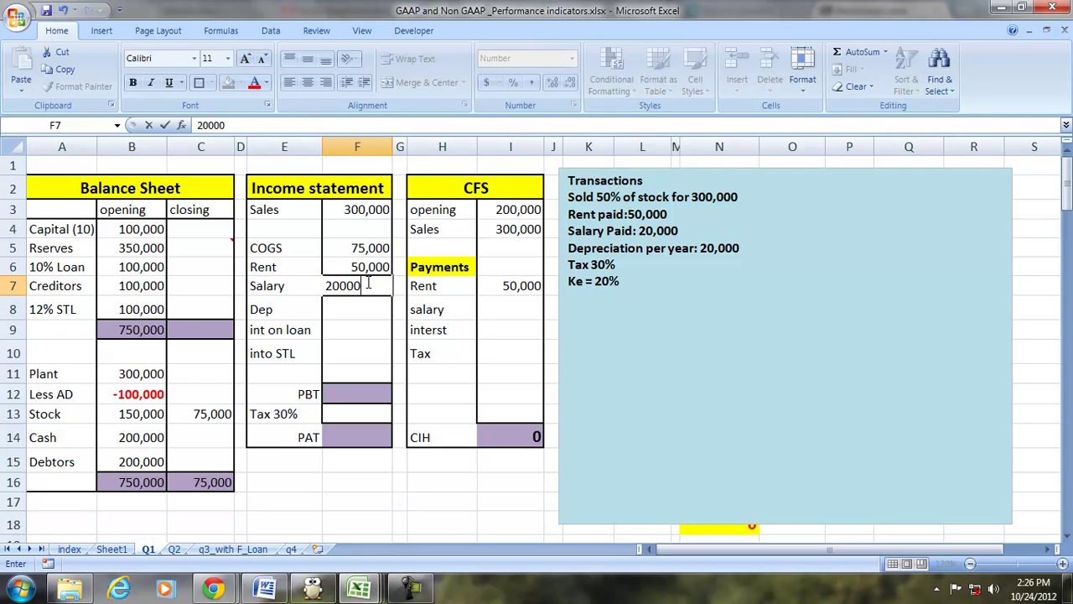
{"action": "key", "text": "Return"}
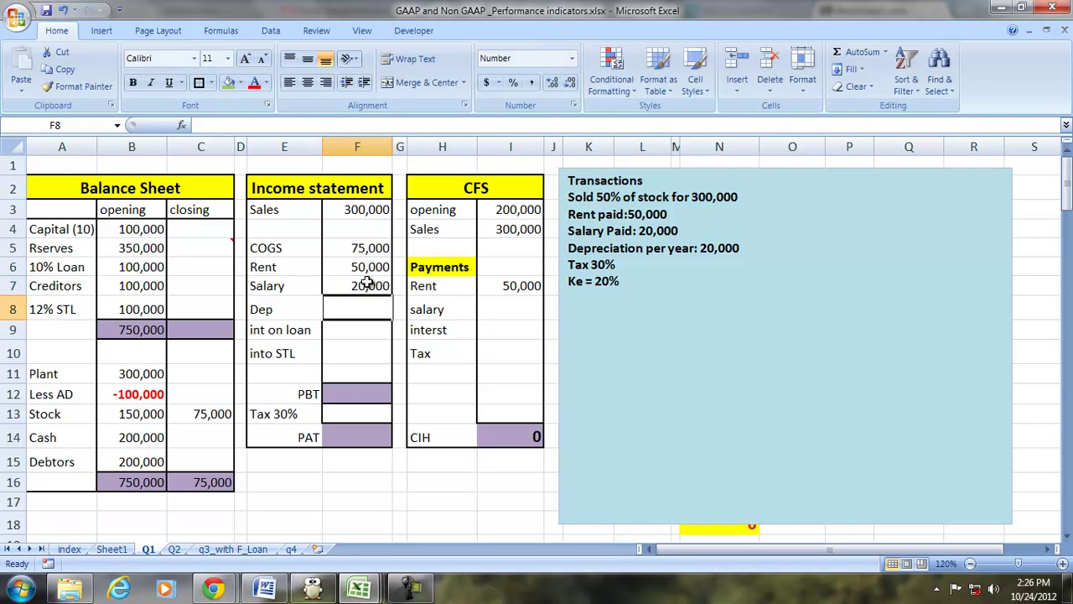
{"action": "left_click", "coordinate": [510, 285]}
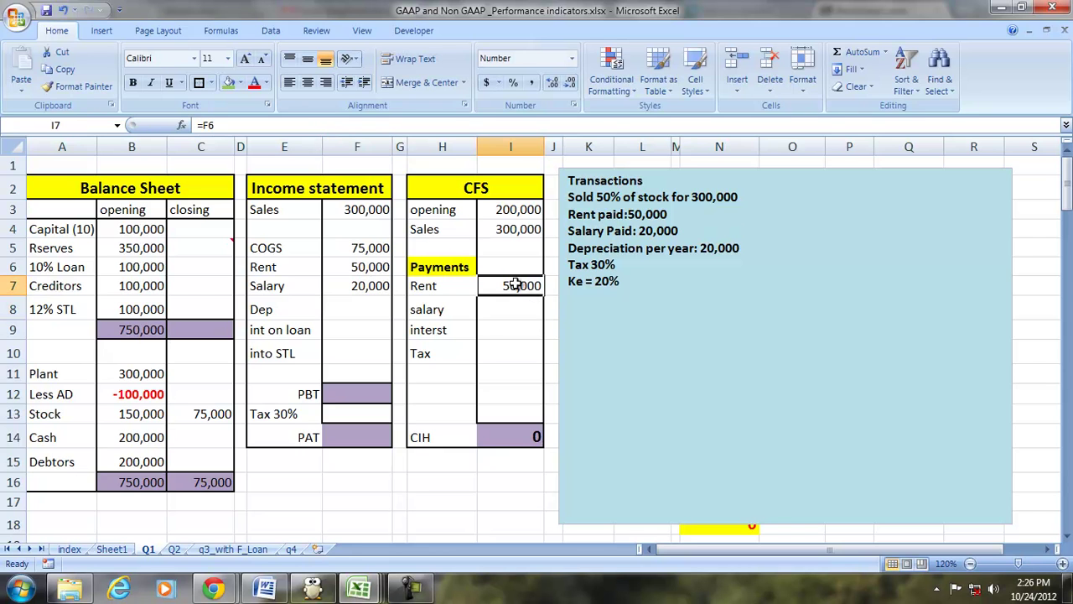
{"action": "type", "text": "c"}
{"action": "key", "text": "Return"}
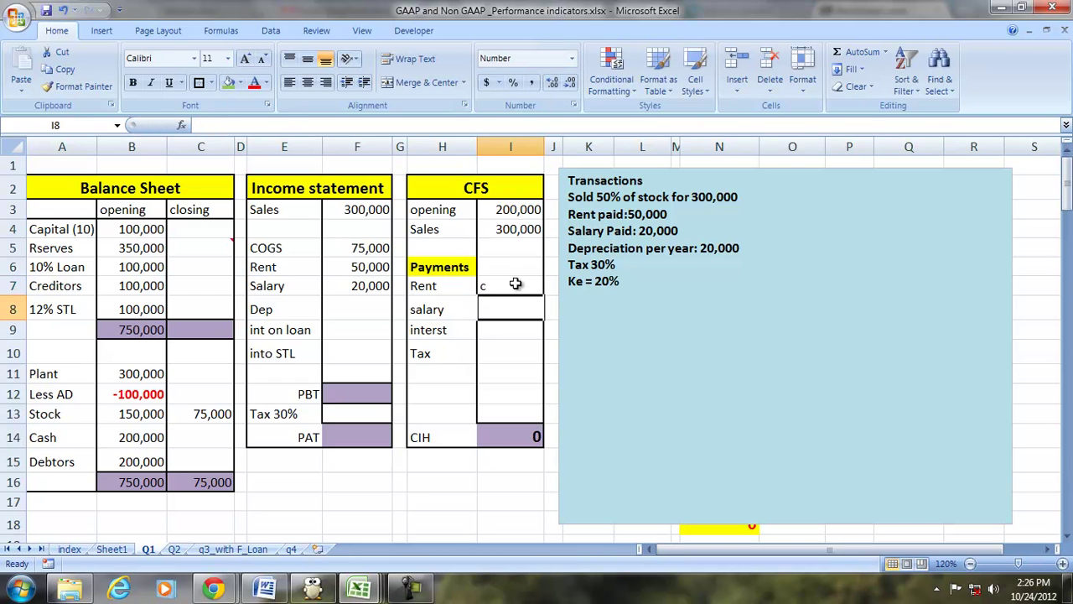
{"action": "left_click", "coordinate": [63, 9]}
{"action": "left_click", "coordinate": [520, 307]}
{"action": "type", "text": "="}
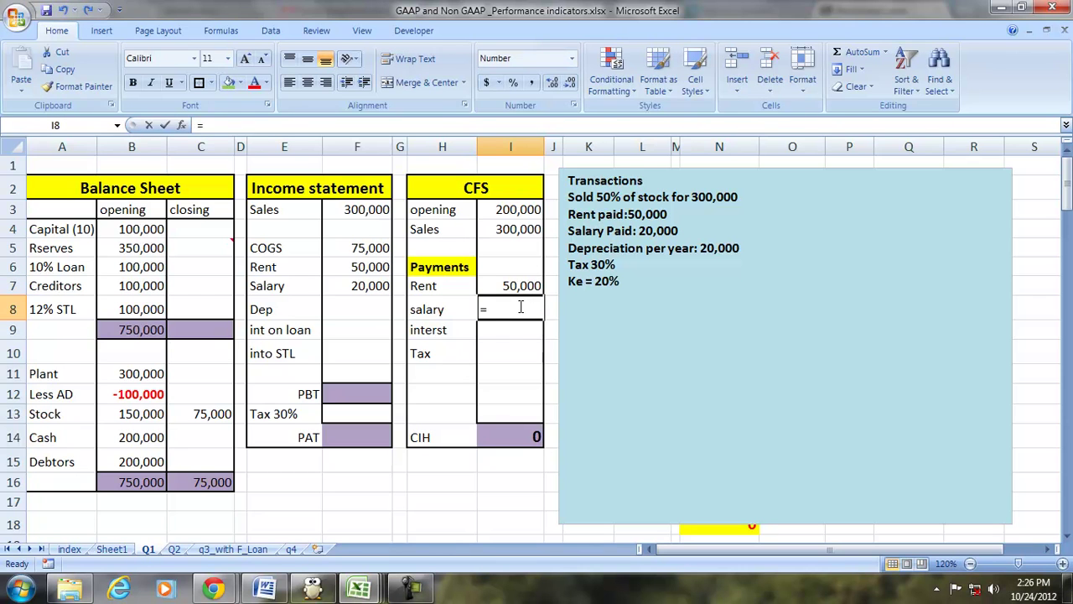
{"action": "left_click", "coordinate": [355, 286]}
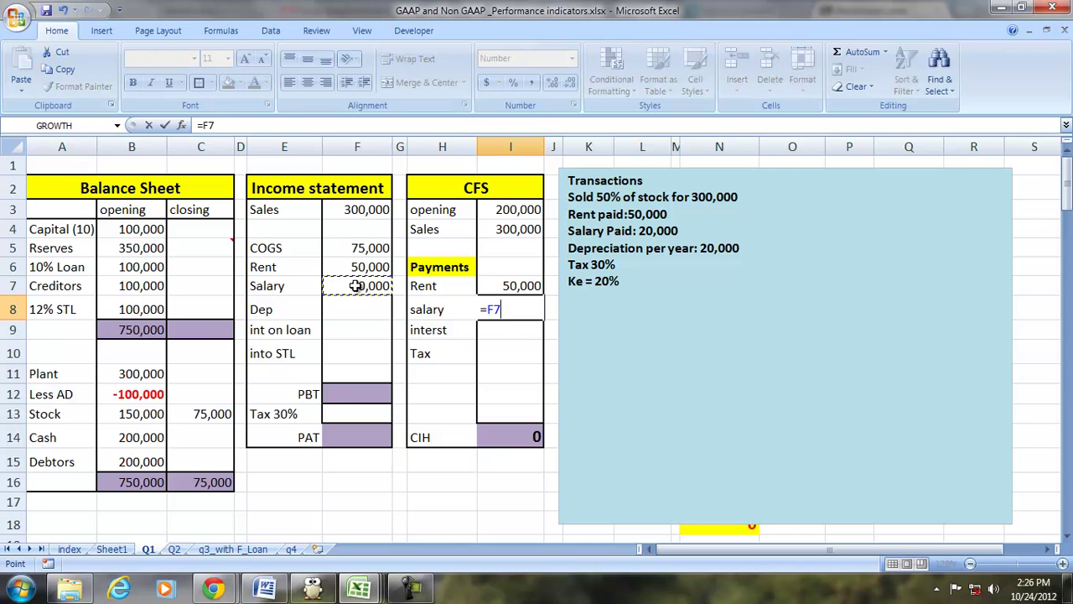
{"action": "key", "text": "Return"}
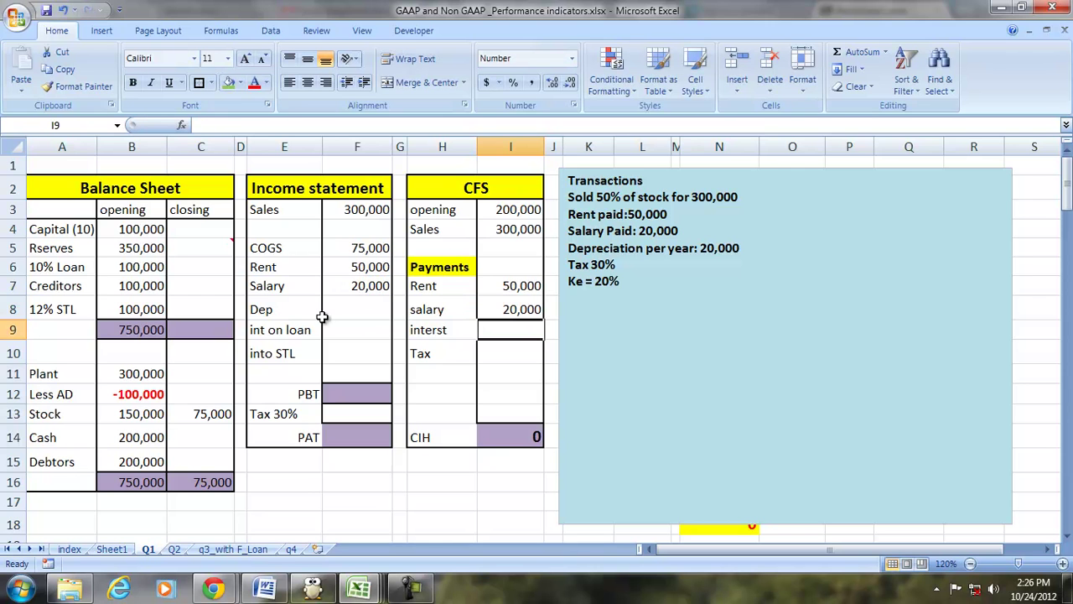
- Enter Depreciation of 20,000 in the income statement
{"action": "left_click", "coordinate": [356, 308]}
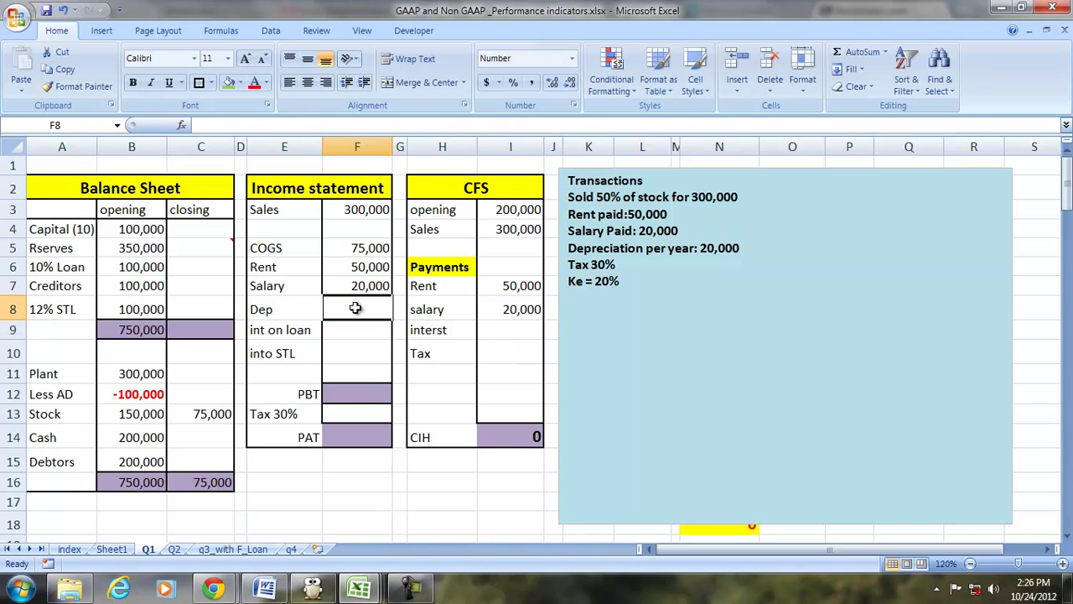
{"action": "type", "text": "20000"}
{"action": "key", "text": "Return"}
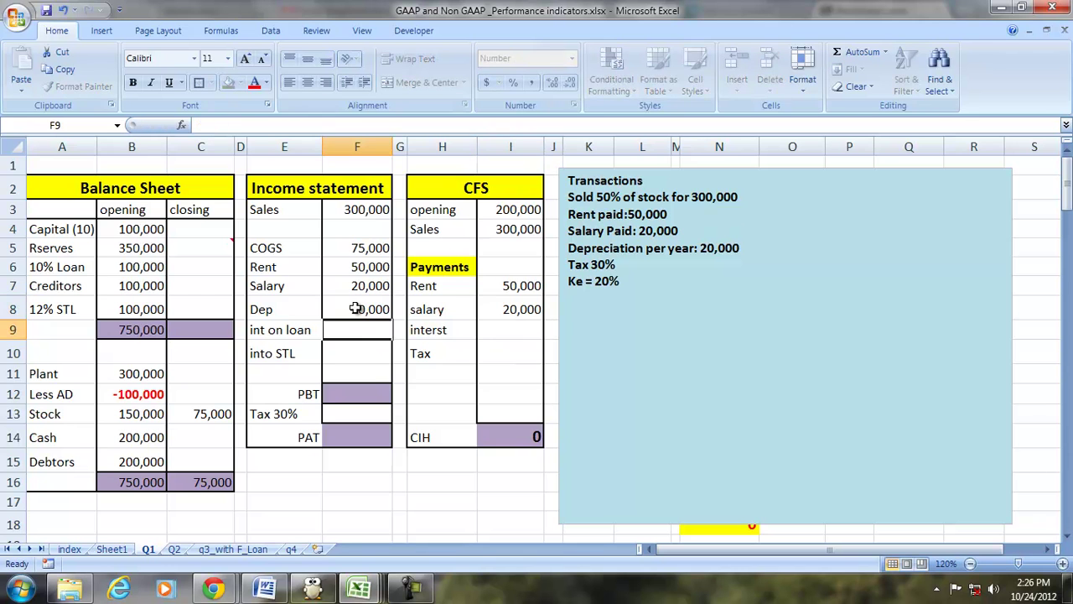
- Try several closing accumulated depreciation formulas in C12 combining opening AD and income-statement amounts
{"action": "left_click", "coordinate": [209, 395]}
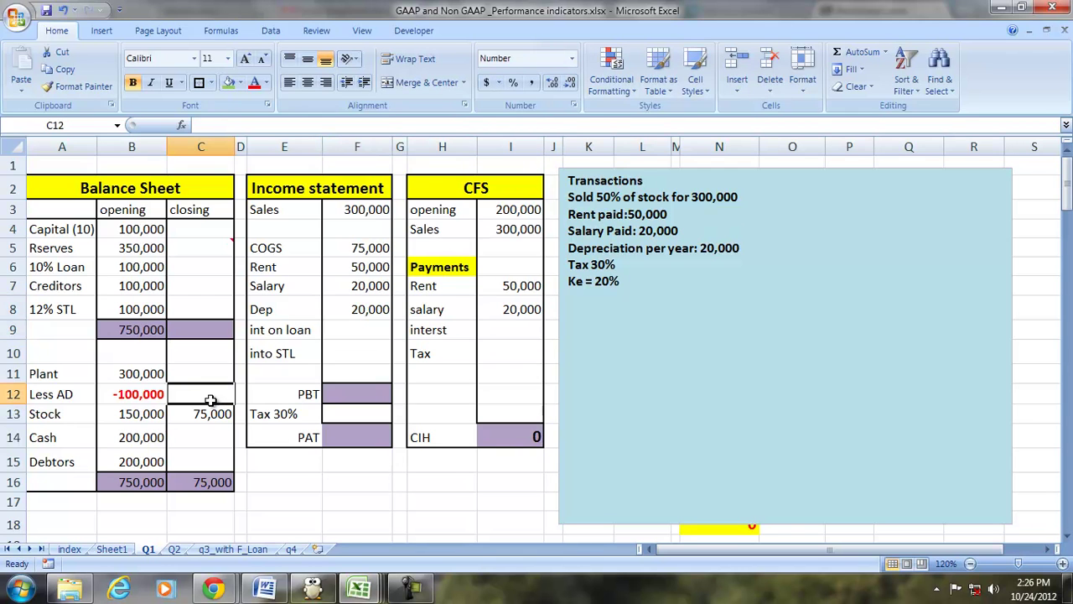
{"action": "type", "text": "=B12-"}
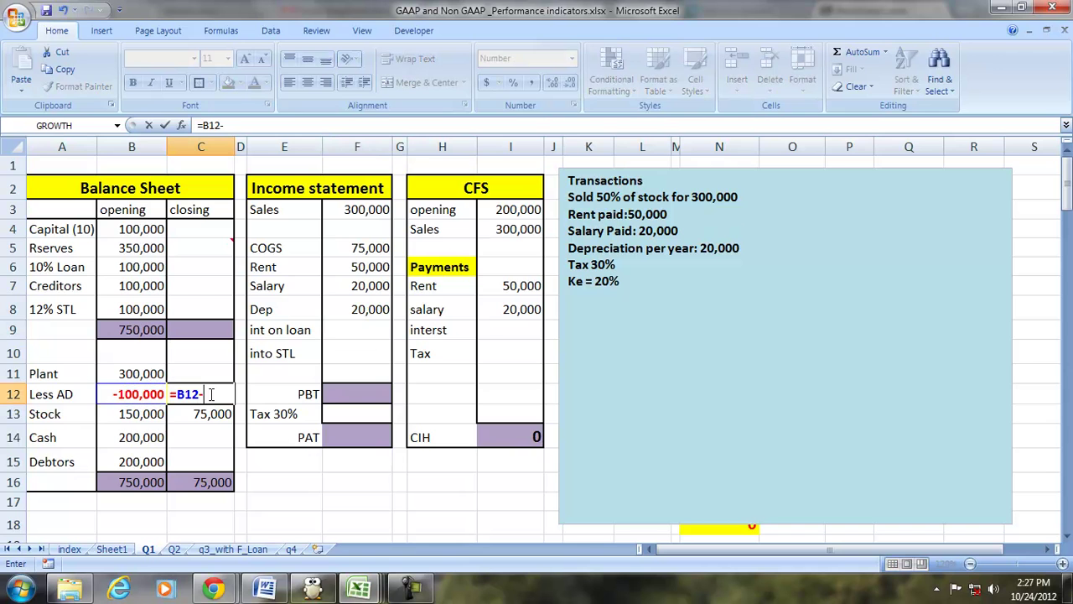
{"action": "type", "text": "B12"}
{"action": "key", "text": "Return"}
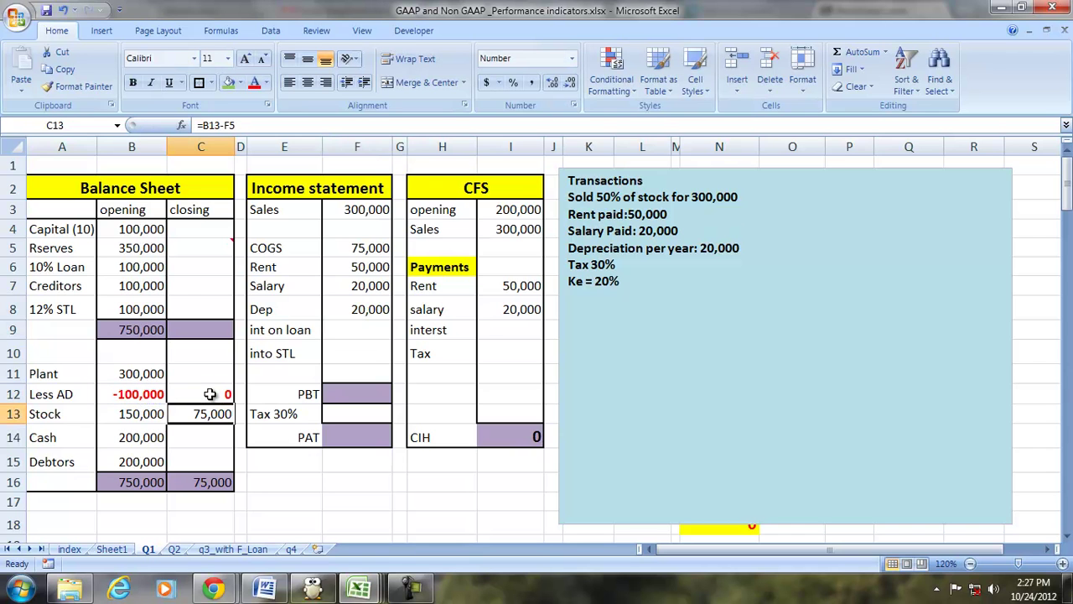
{"action": "left_click", "coordinate": [209, 394]}
{"action": "type", "text": "-"}
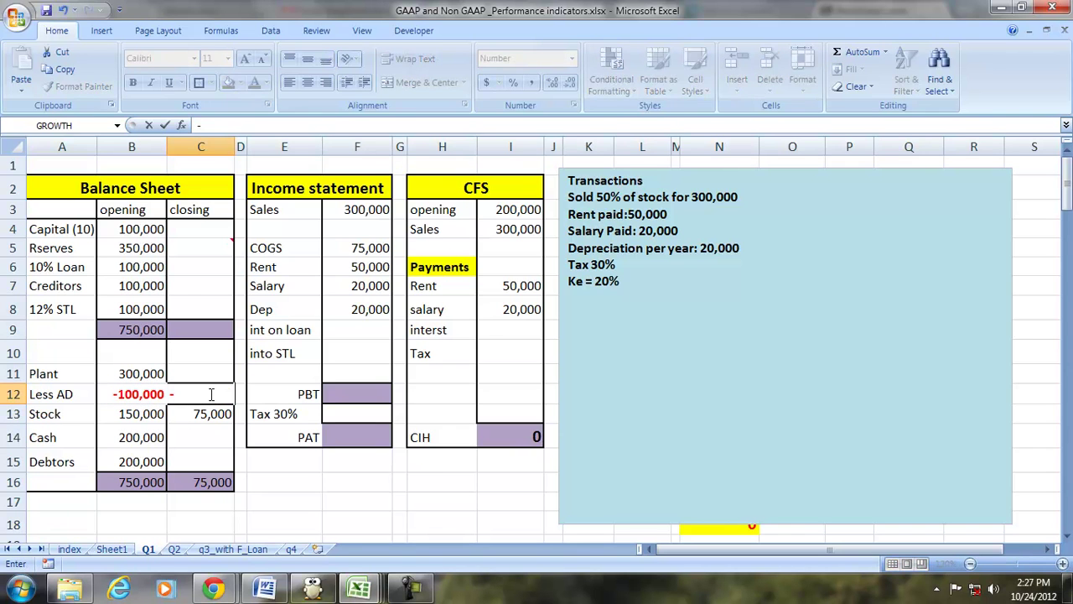
{"action": "type", "text": "B12-"}
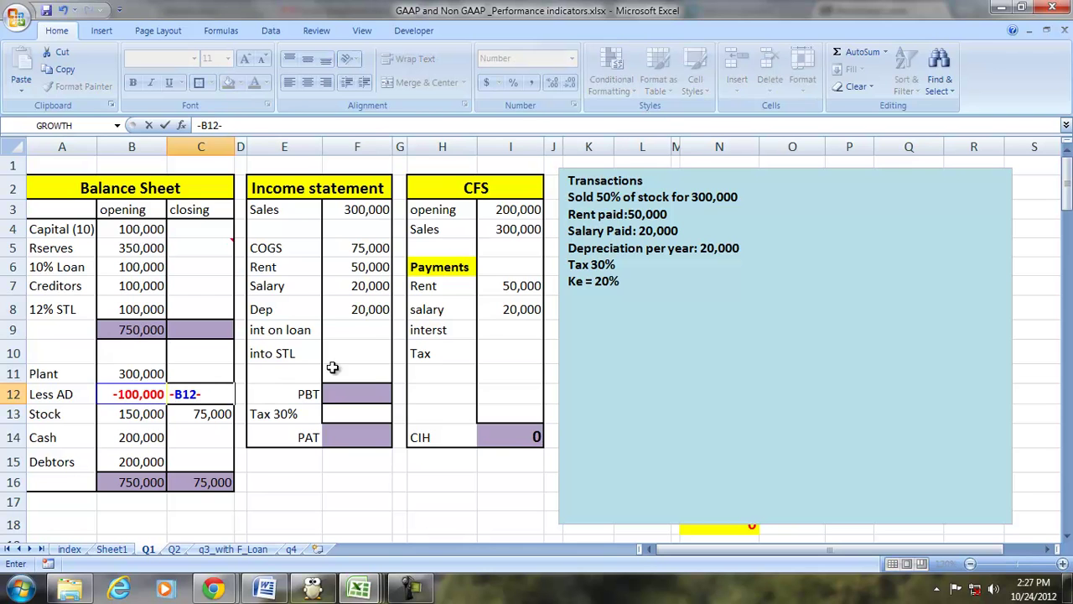
{"action": "left_click", "coordinate": [361, 309]}
{"action": "key", "text": "Return"}
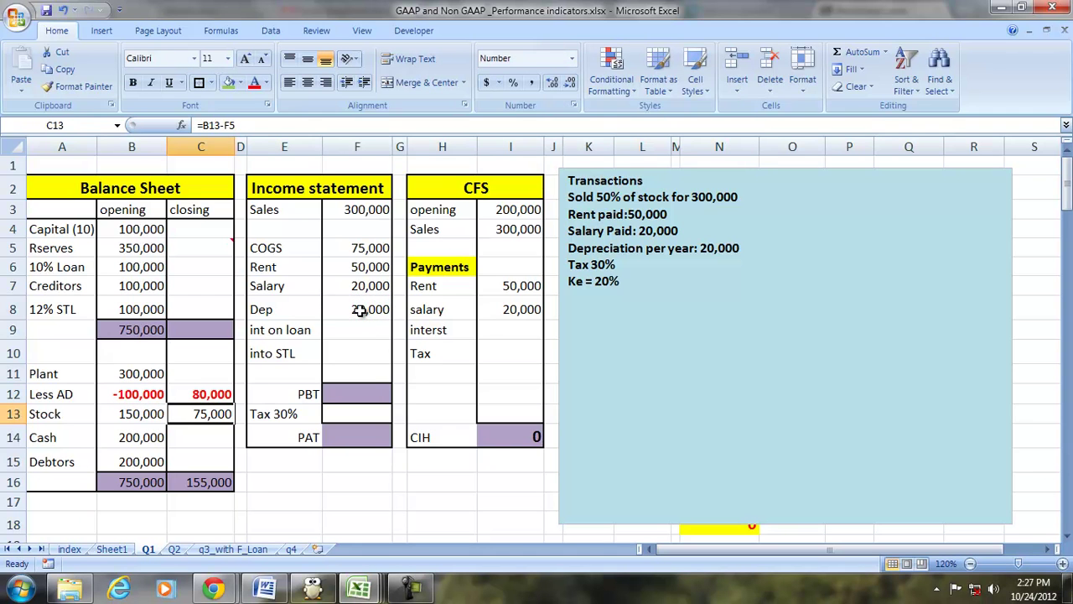
{"action": "left_click", "coordinate": [212, 393]}
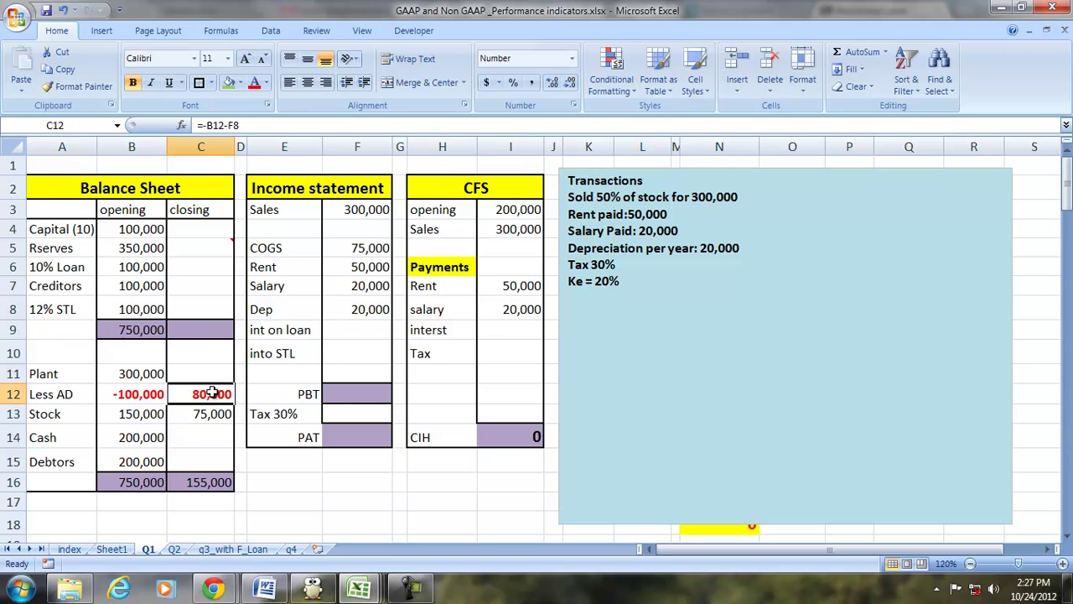
{"action": "type", "text": "-"}
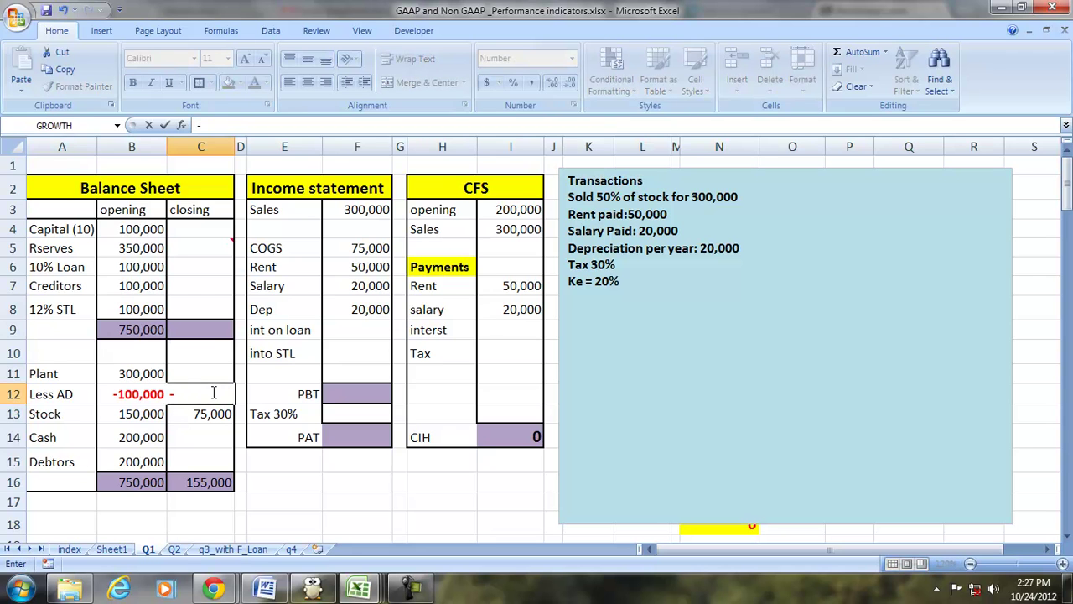
{"action": "key", "text": "Left"}
{"action": "type", "text": "-"}
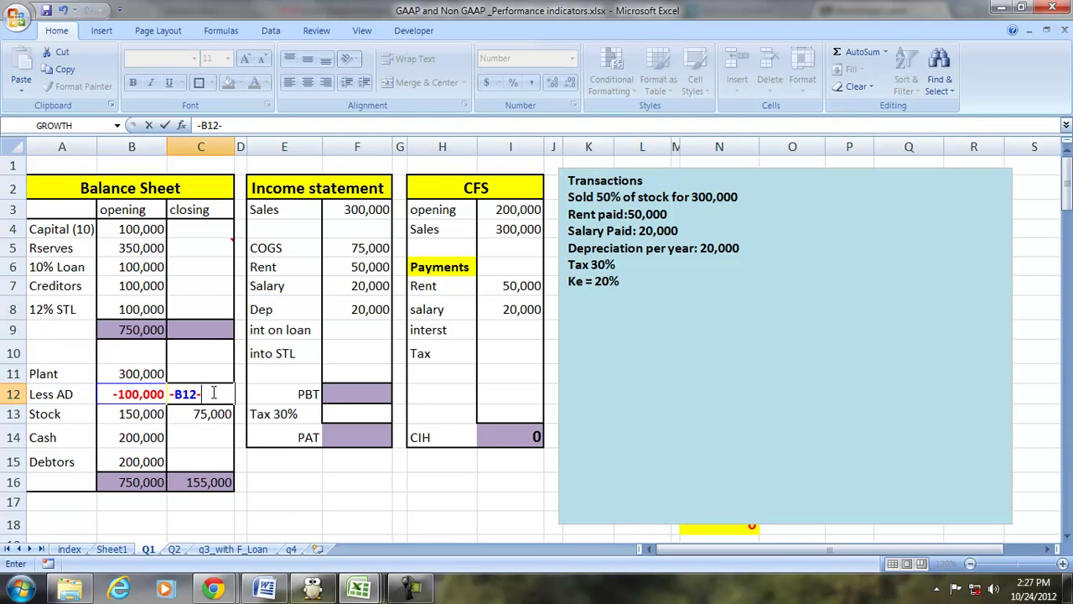
{"action": "left_click", "coordinate": [353, 282]}
{"action": "key", "text": "Return"}
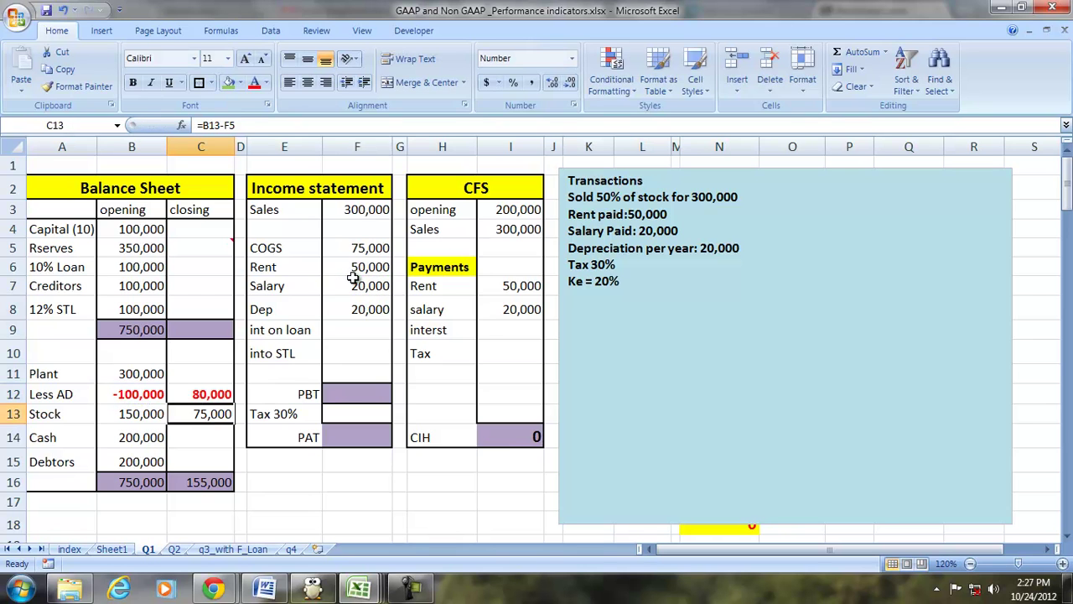
- Rewrite closing Less AD as =B12+F8 (-80,000), then overwrite it with -120,000
{"action": "key", "text": "Up"}
{"action": "type", "text": "="}
{"action": "key", "text": "Left"}
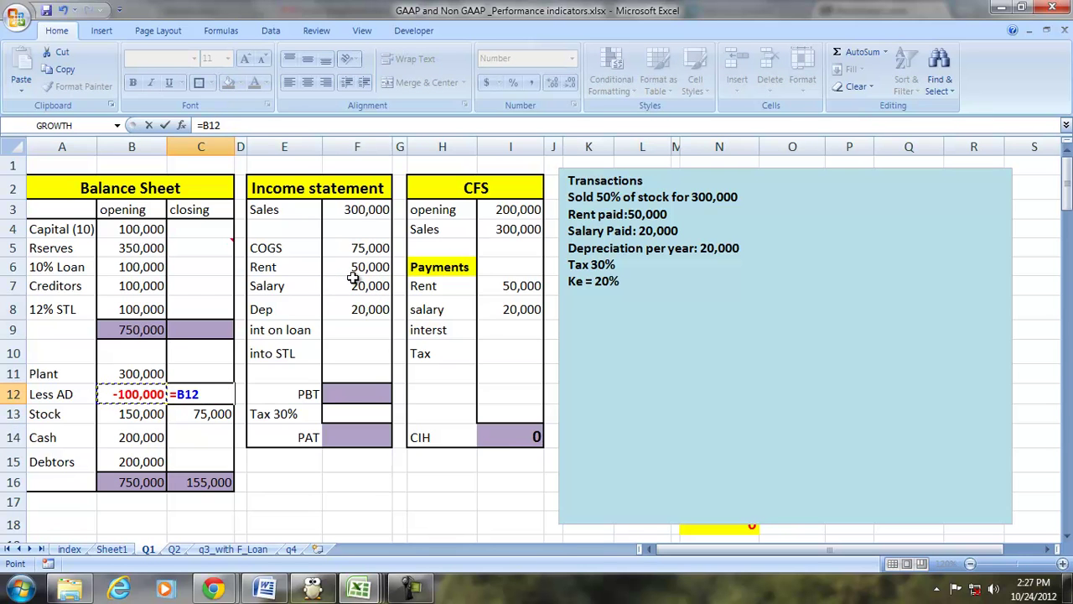
{"action": "type", "text": "+"}
{"action": "left_click", "coordinate": [353, 305]}
{"action": "key", "text": "Return"}
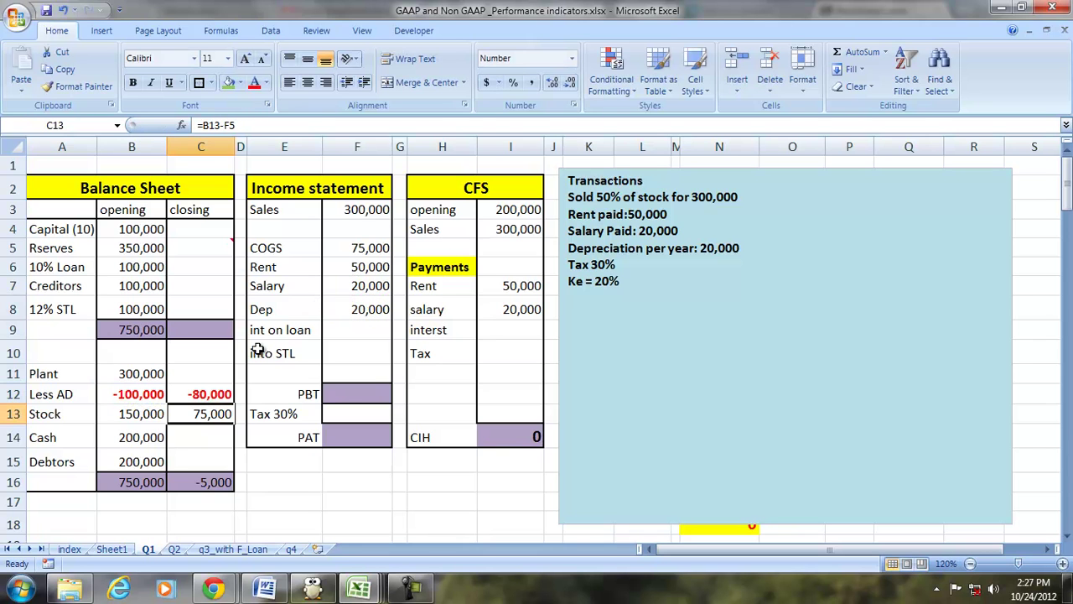
{"action": "left_click", "coordinate": [191, 394]}
{"action": "type", "text": "-12"}
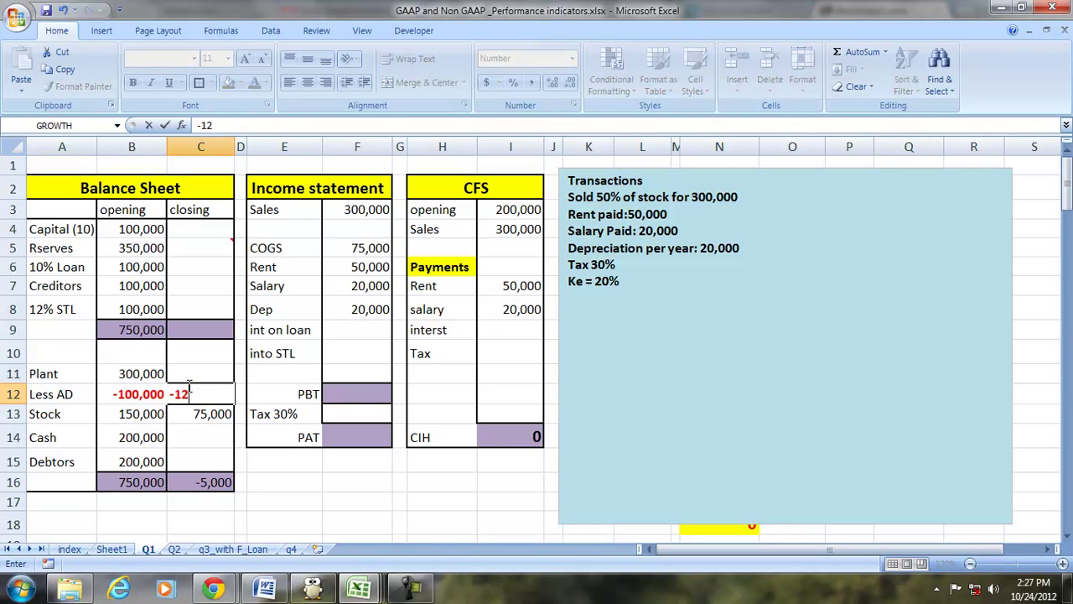
{"action": "type", "text": "0,000"}
{"action": "key", "text": "Return"}
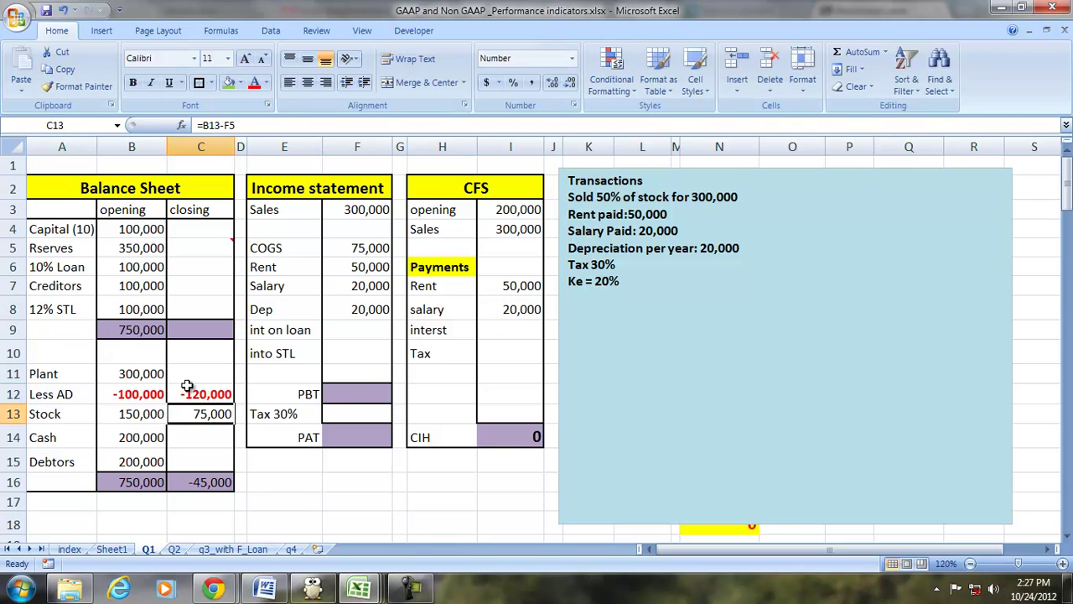
- Compute interest of 10,000 on the 10% Loan and 12,000 on the 12% STL
{"action": "left_click", "coordinate": [369, 330]}
{"action": "type", "text": "="}
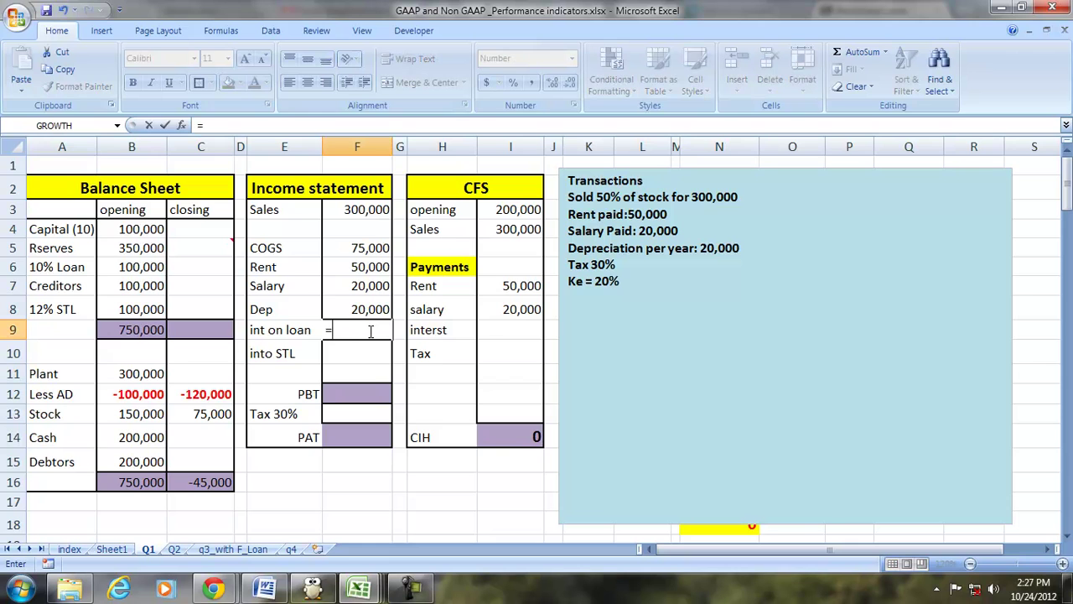
{"action": "left_click", "coordinate": [134, 266]}
{"action": "type", "text": "*"}
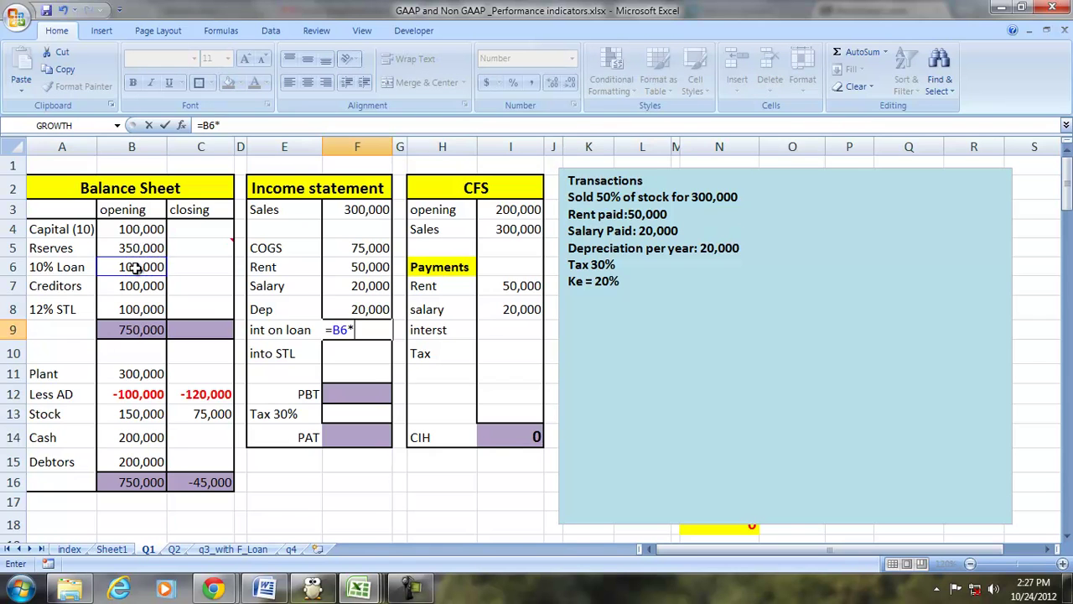
{"action": "key", "text": "Return"}
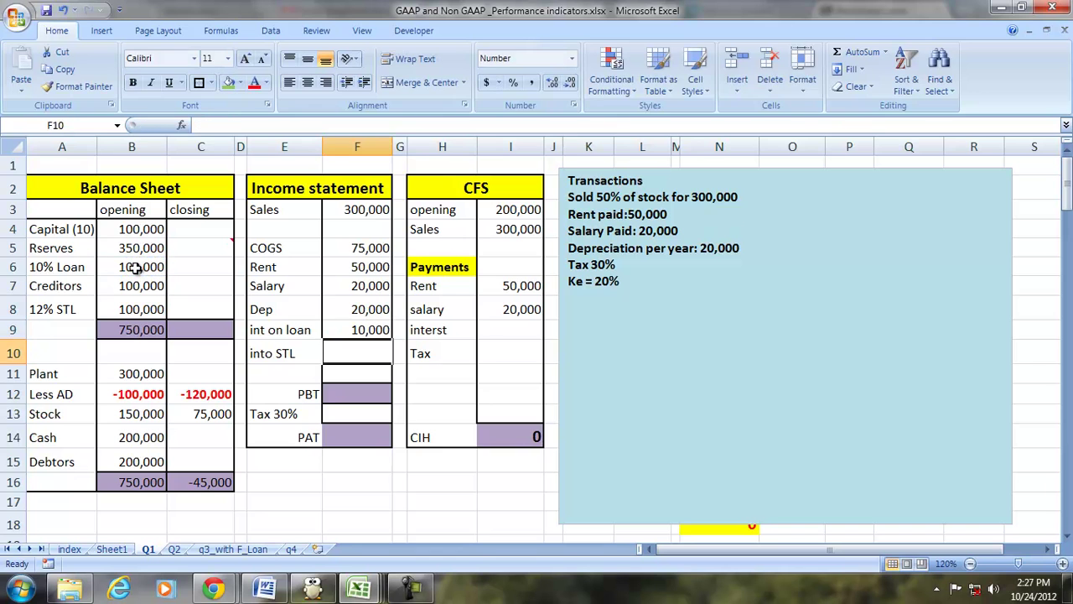
{"action": "type", "text": "="}
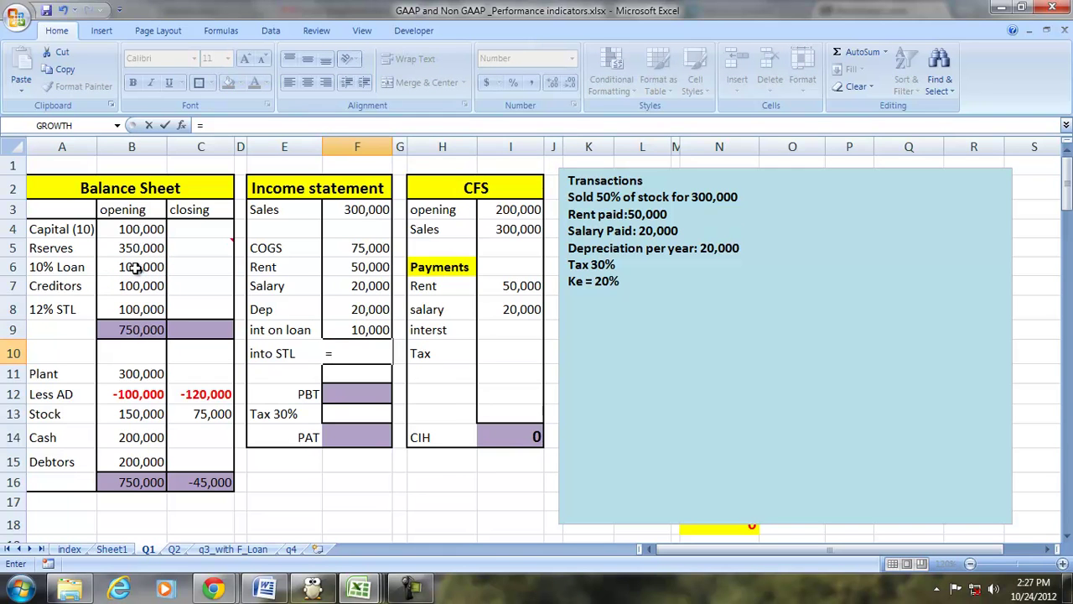
{"action": "left_click", "coordinate": [142, 308]}
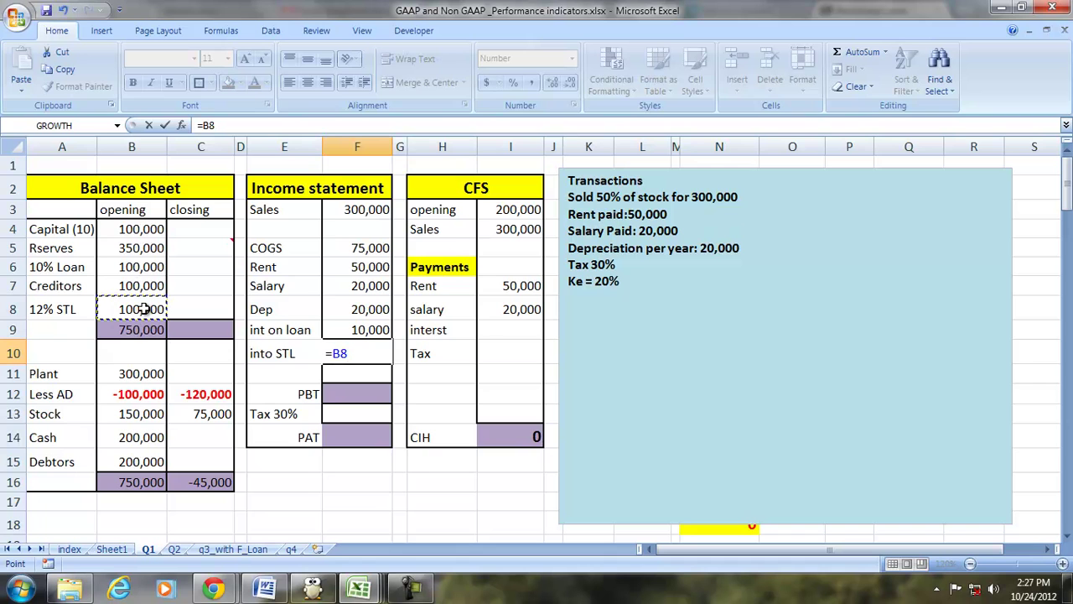
{"action": "type", "text": "*.12"}
{"action": "key", "text": "Return"}
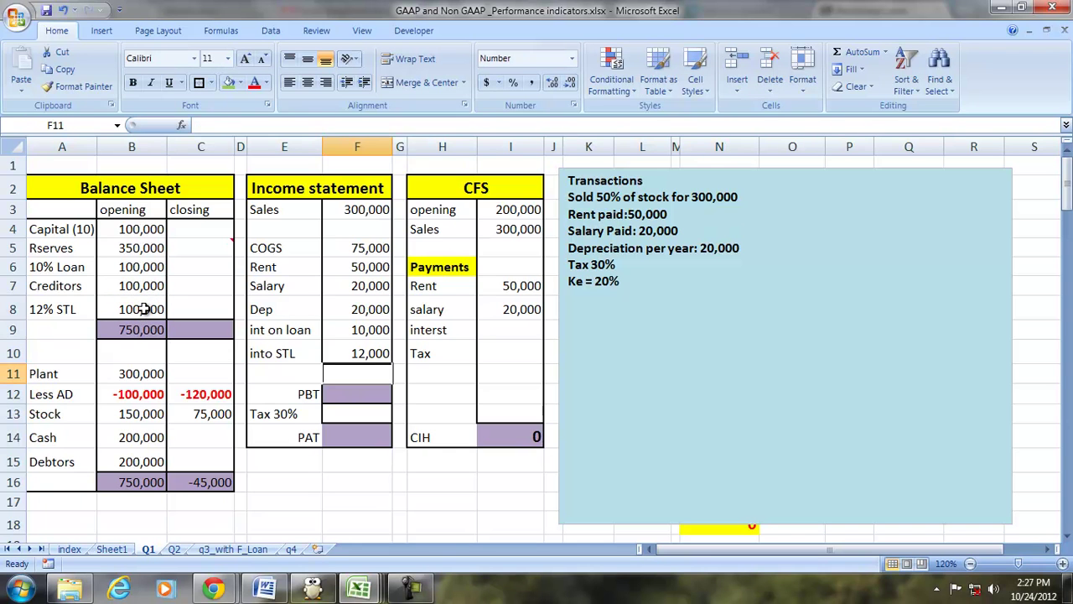
- Set the CFS interest payment in I9 to =F9+F10, totalling 22,000
{"action": "left_click", "coordinate": [497, 327]}
{"action": "type", "text": "="}
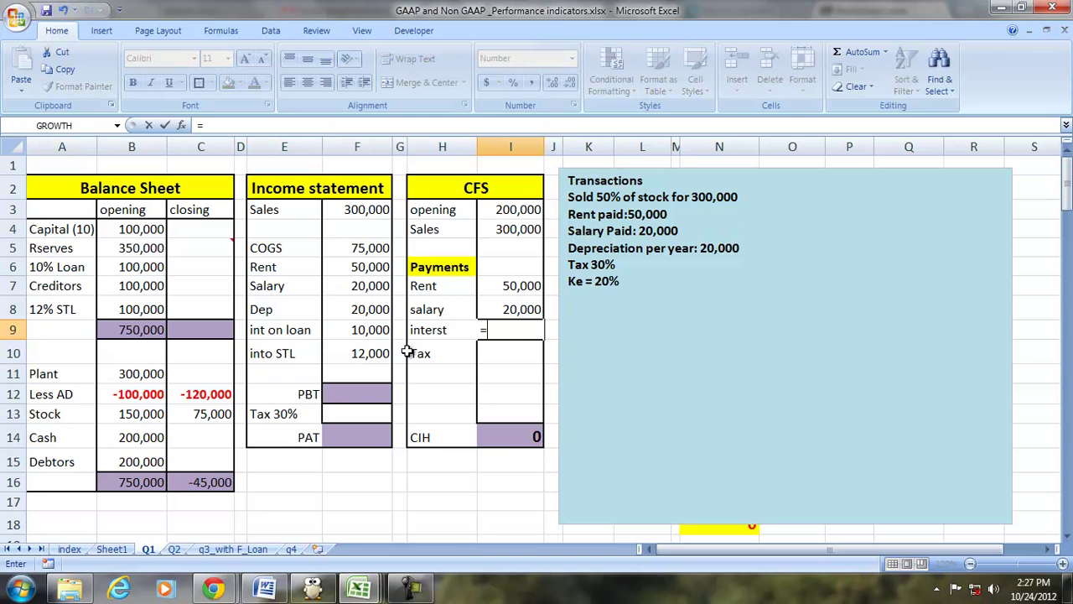
{"action": "left_click", "coordinate": [373, 330]}
{"action": "type", "text": "+"}
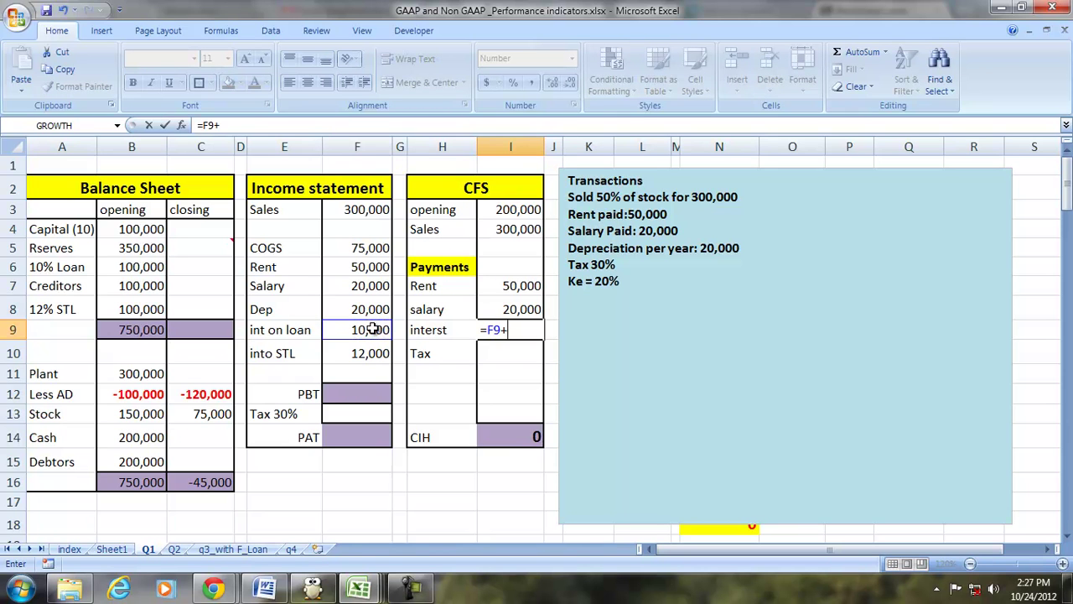
{"action": "left_click", "coordinate": [371, 353]}
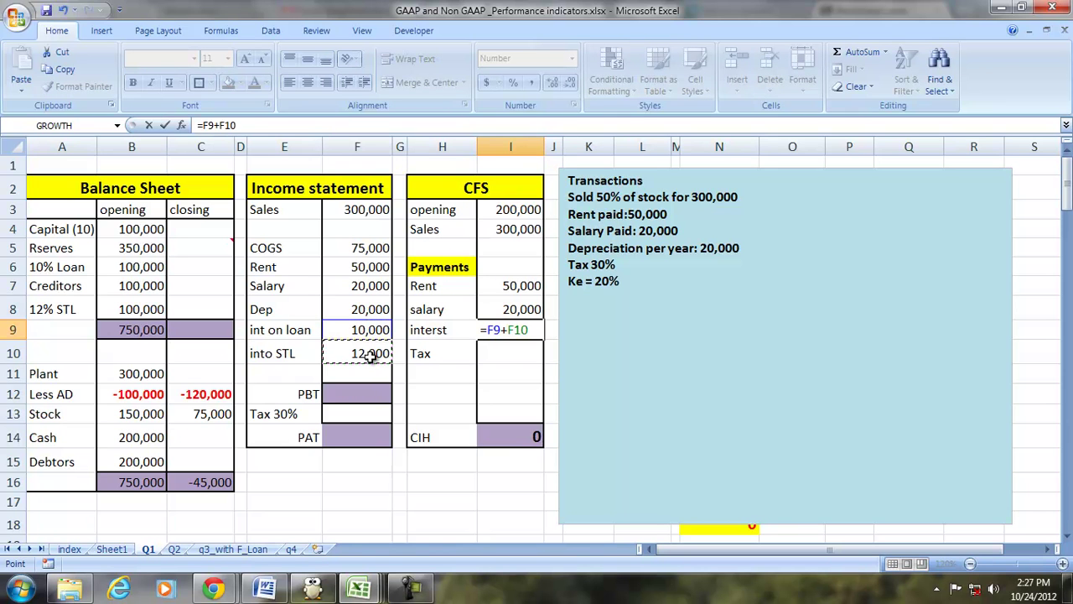
{"action": "key", "text": "Return"}
{"action": "left_click", "coordinate": [510, 332]}
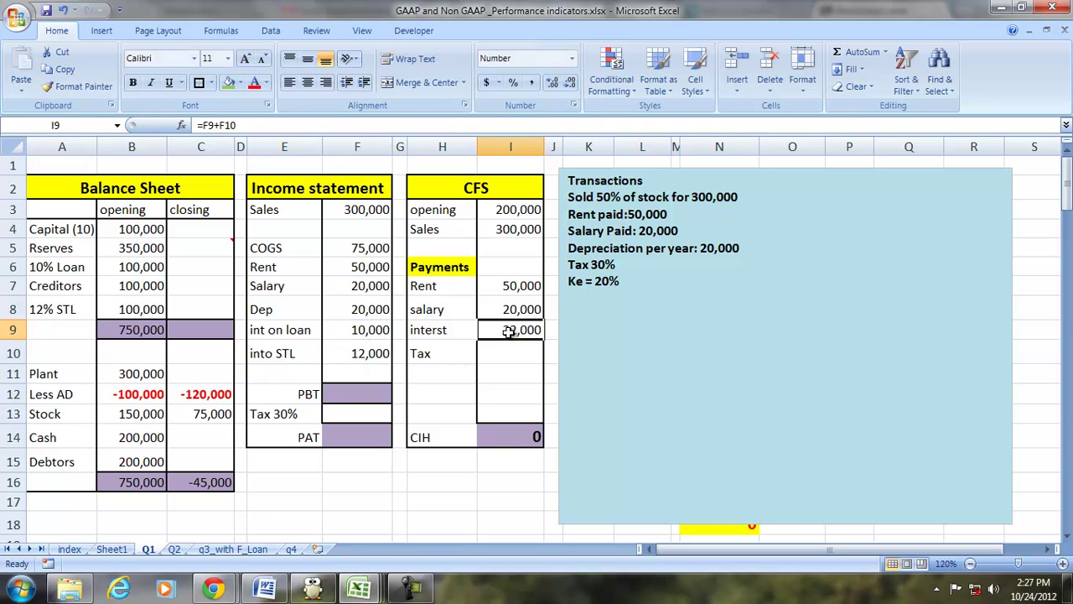
{"action": "left_click", "coordinate": [219, 29]}
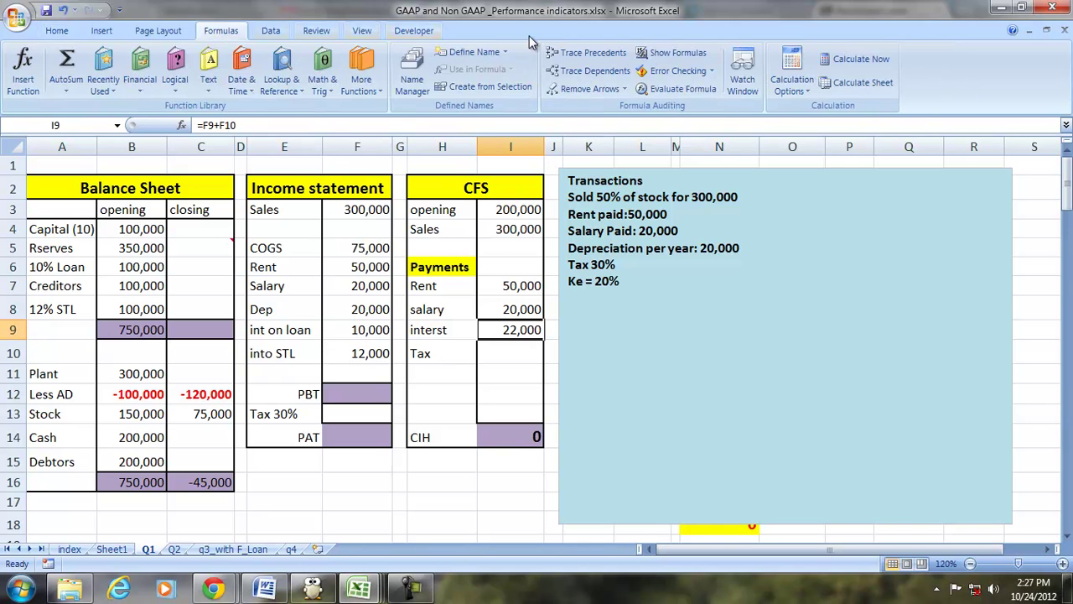
{"action": "left_click", "coordinate": [587, 52]}
{"action": "left_click", "coordinate": [373, 353]}
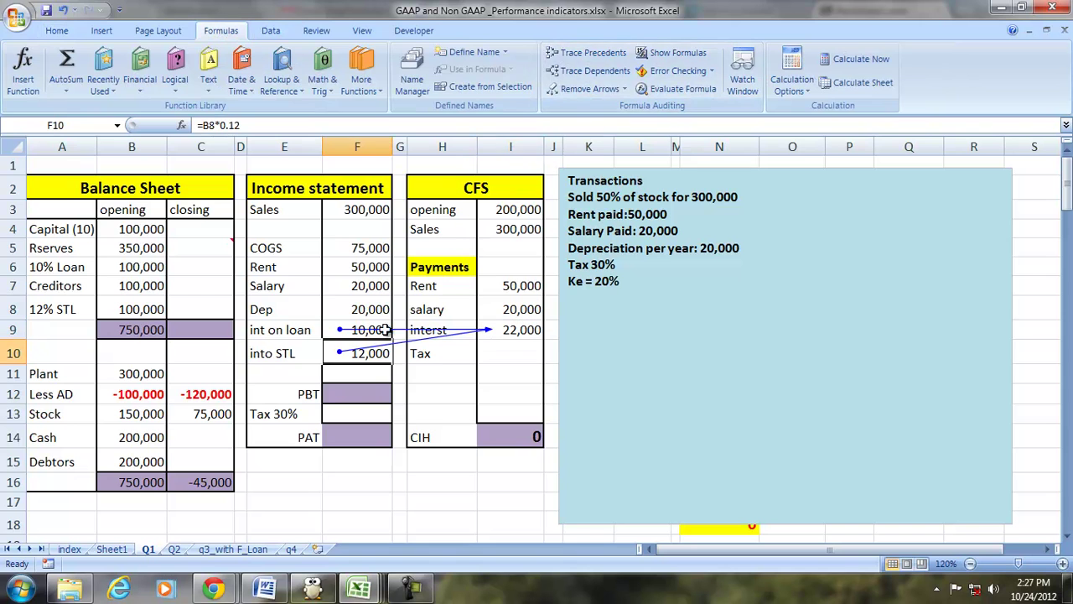
{"action": "left_click", "coordinate": [587, 52]}
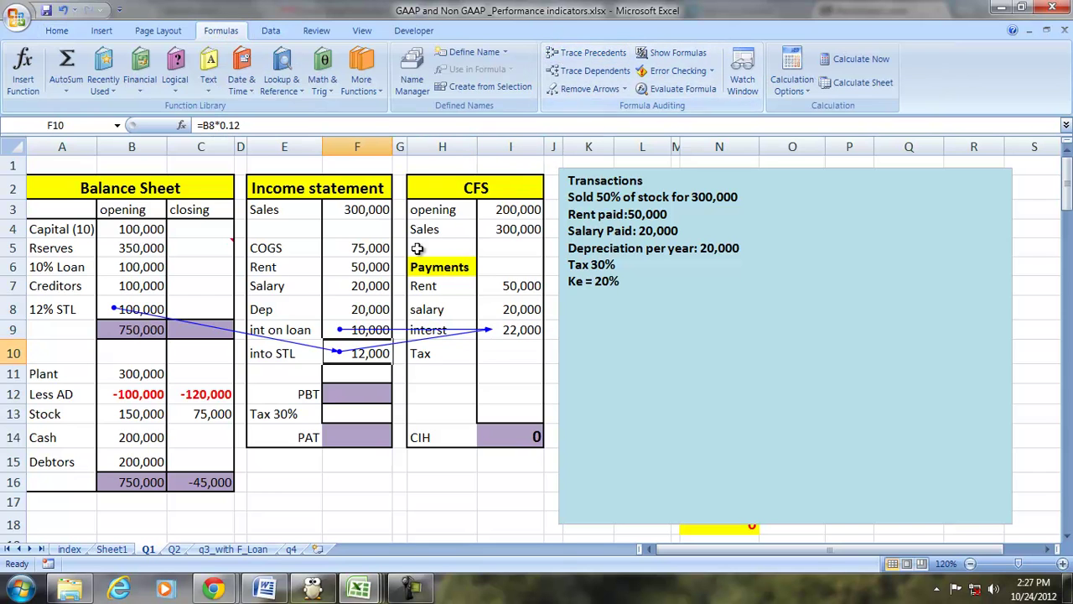
{"action": "left_click", "coordinate": [370, 327]}
{"action": "left_click", "coordinate": [553, 57]}
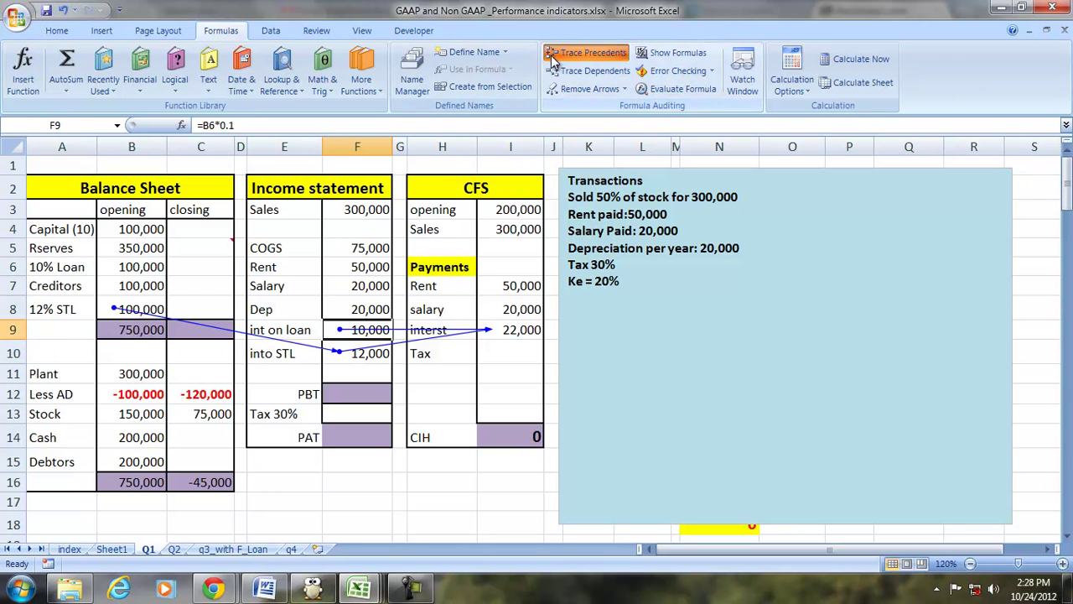
{"action": "left_click", "coordinate": [587, 95]}
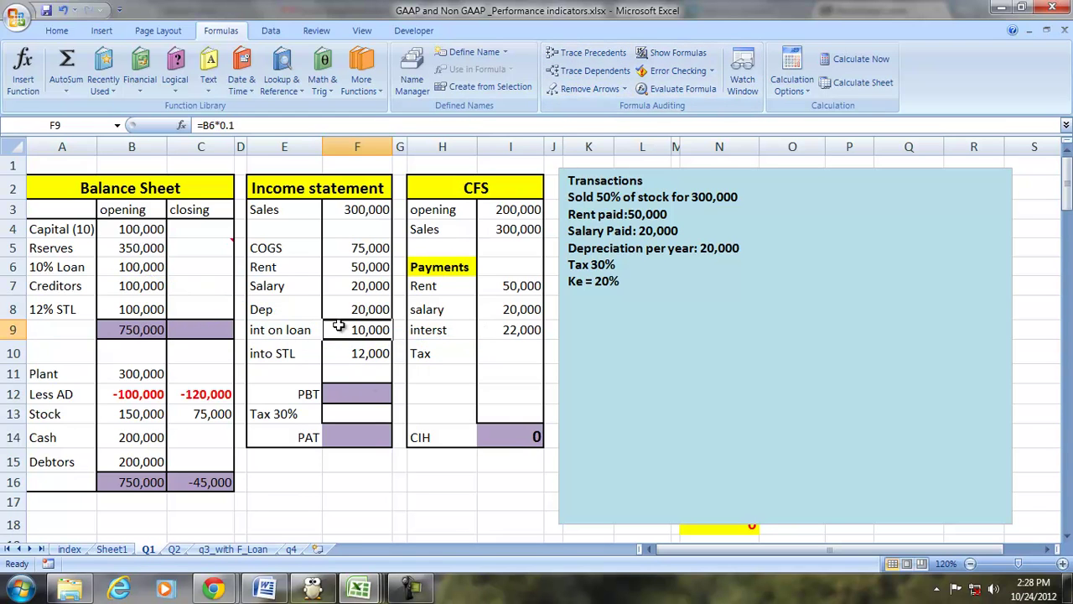
{"action": "left_click_drag", "start_coordinate": [360, 250], "coordinate": [360, 353]}
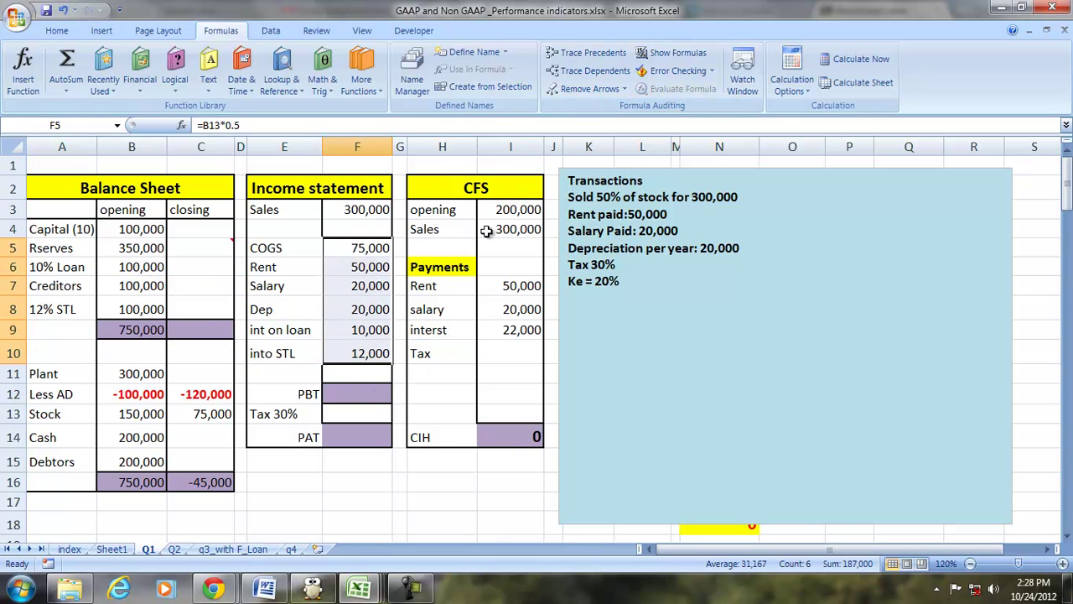
- AutoSum the expenses into F11 and set PBT in F12 to =F3-F11, giving 113,000
{"action": "left_click", "coordinate": [74, 76]}
{"action": "left_click", "coordinate": [345, 395]}
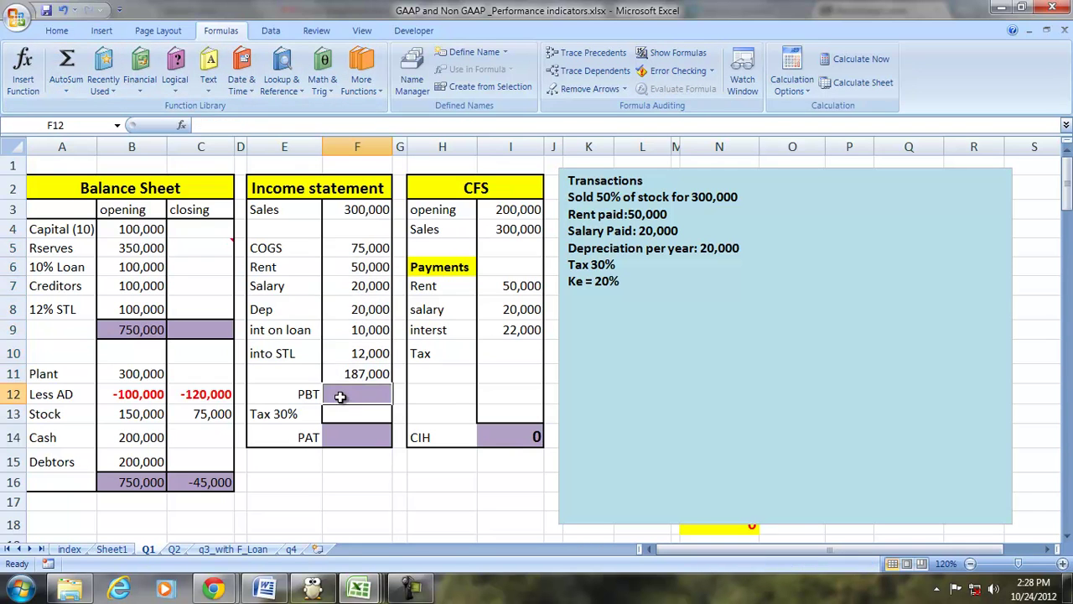
{"action": "type", "text": "="}
{"action": "key", "text": "Up"}
{"action": "key", "text": "Up"}
{"action": "key", "text": "Up"}
{"action": "key", "text": "Up"}
{"action": "key", "text": "Up"}
{"action": "key", "text": "Up"}
{"action": "key", "text": "Up"}
{"action": "key", "text": "Up"}
{"action": "key", "text": "Up"}
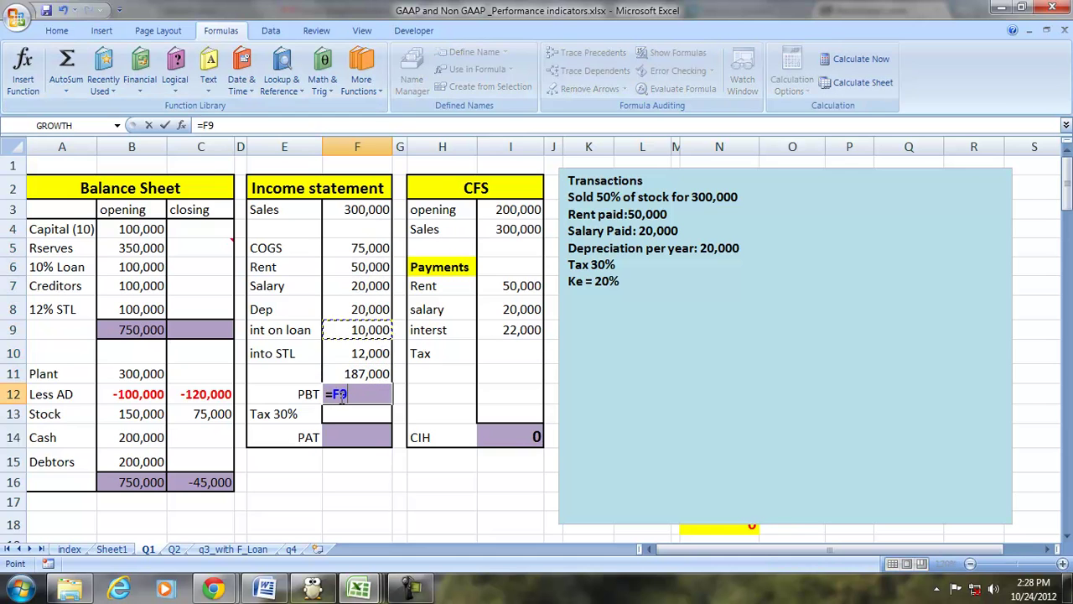
{"action": "type", "text": "-"}
{"action": "key", "text": "Up"}
{"action": "key", "text": "Return"}
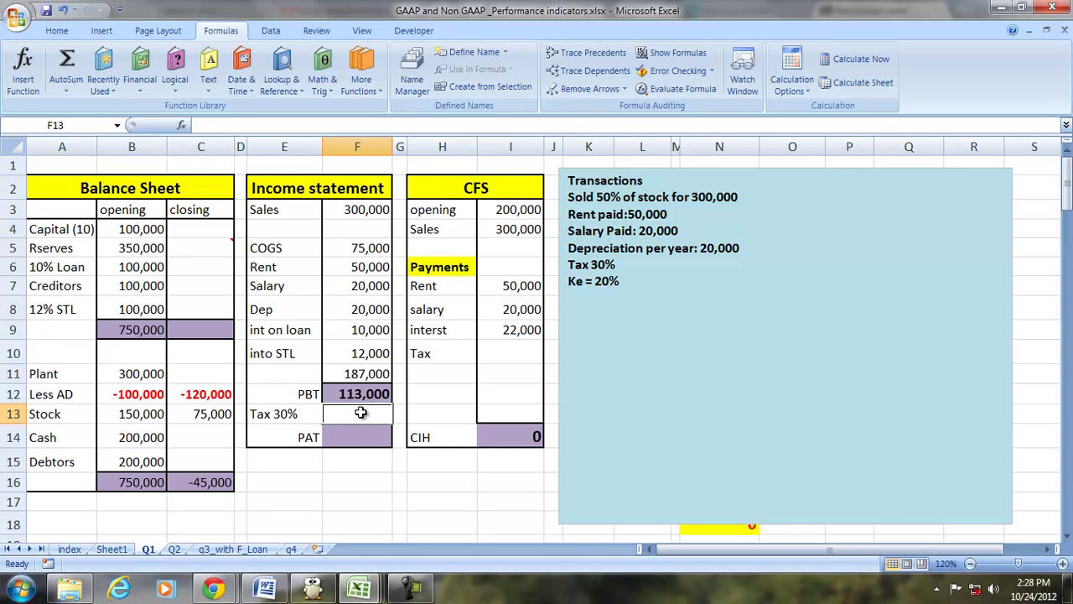
- Set 30% tax in F13 to =F12*.30, giving 33,900
{"action": "left_click", "coordinate": [344, 499]}
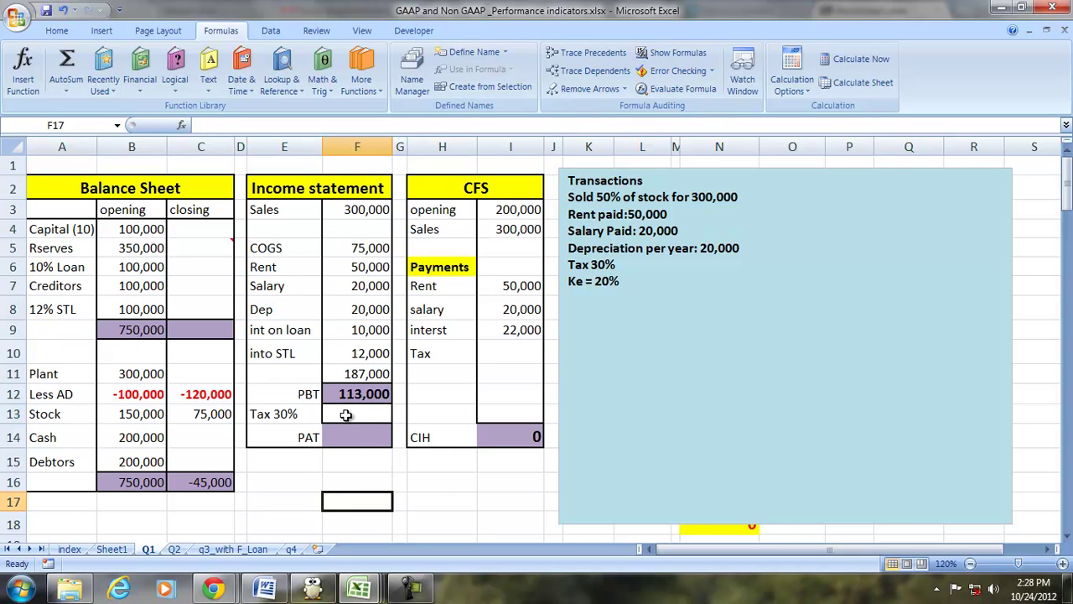
{"action": "type", "text": "="}
{"action": "key", "text": "BackSpace"}
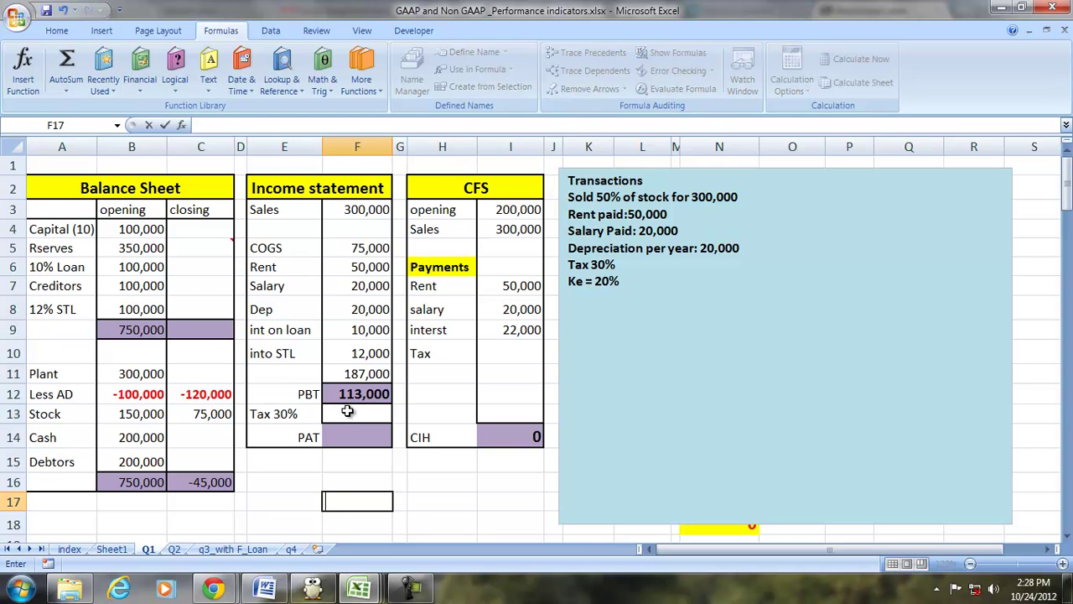
{"action": "key", "text": "Up"}
{"action": "key", "text": "Up"}
{"action": "key", "text": "Up"}
{"action": "key", "text": "Up"}
{"action": "type", "text": "="}
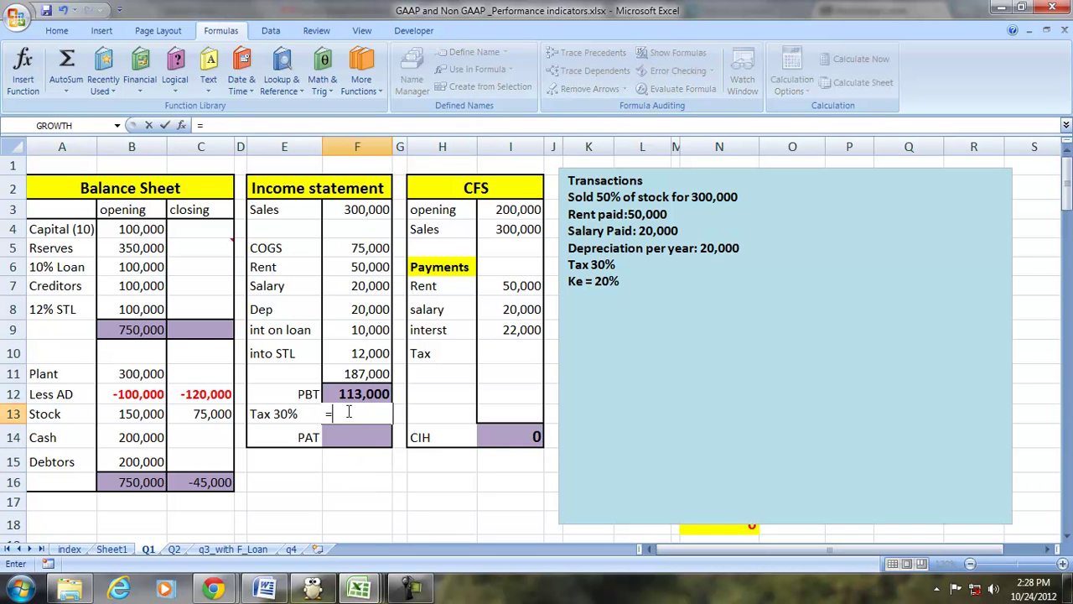
{"action": "key", "text": "Up"}
{"action": "type", "text": "*"}
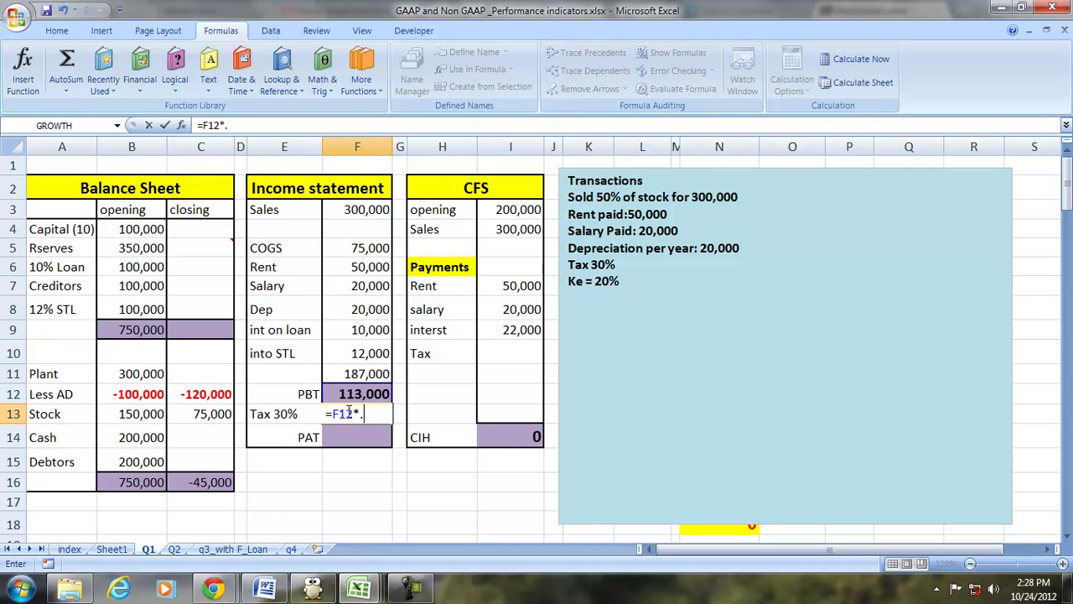
{"action": "key", "text": "Return"}
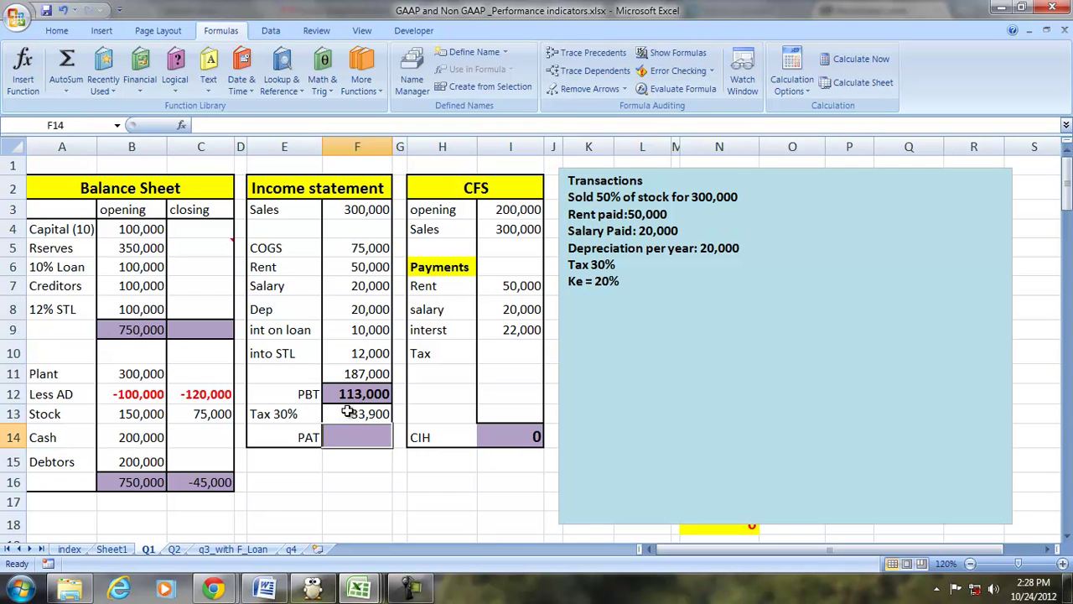
- Link the CFS tax payment in I10 to the tax (=F13) and start the PAT formula from PBT
{"action": "left_click", "coordinate": [502, 353]}
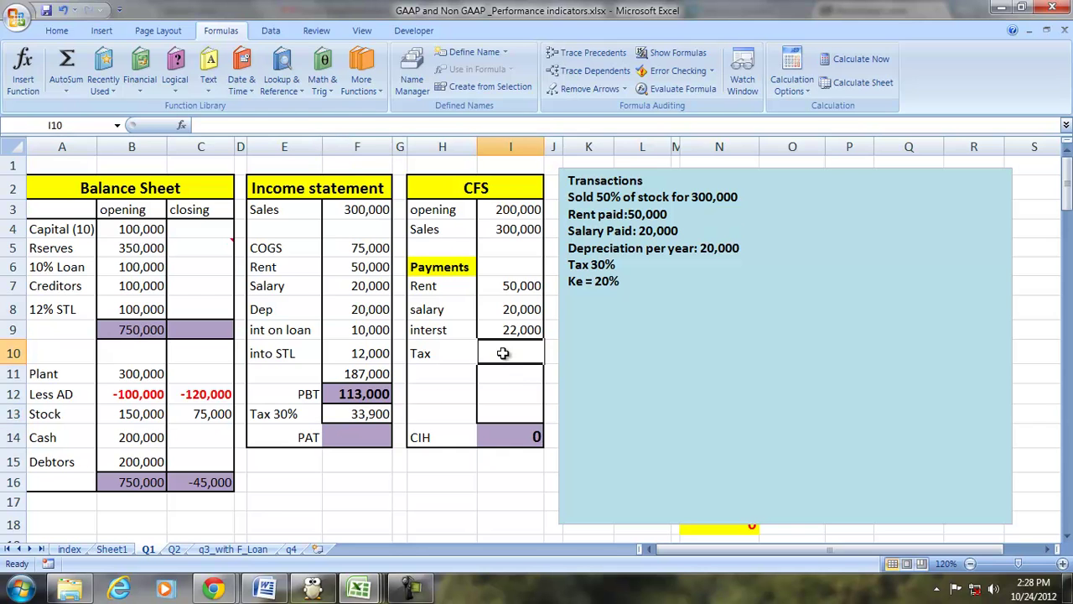
{"action": "type", "text": "="}
{"action": "left_click", "coordinate": [373, 407]}
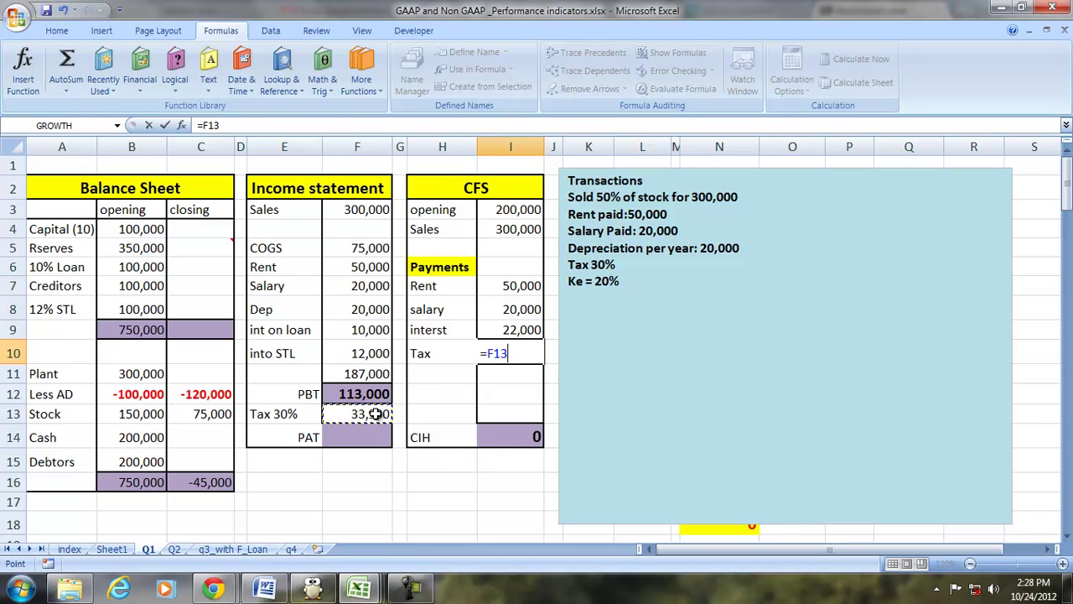
{"action": "key", "text": "Return"}
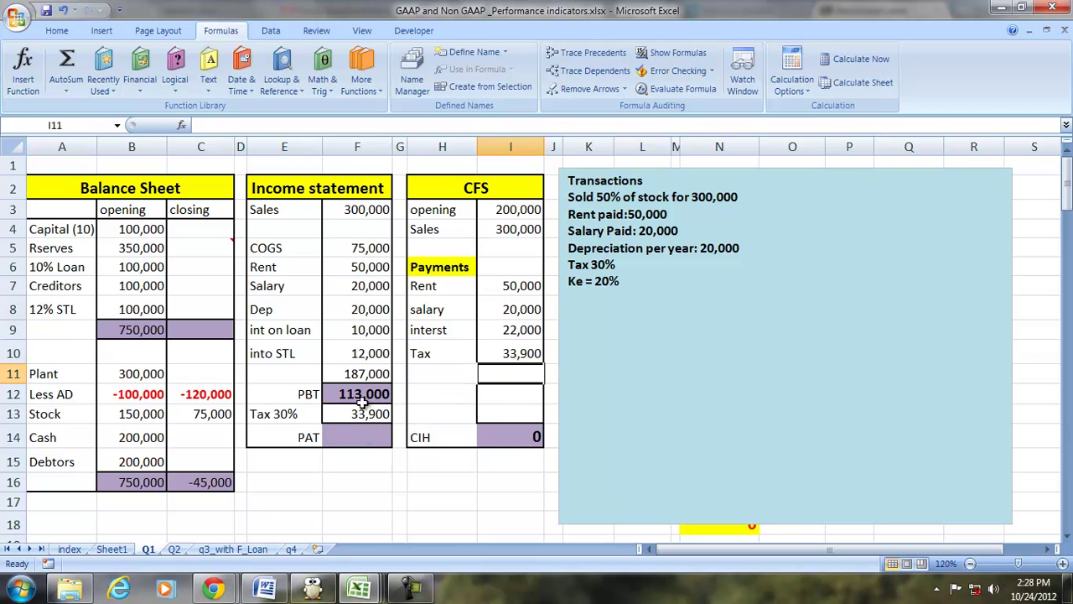
{"action": "left_click", "coordinate": [370, 441]}
{"action": "type", "text": "="}
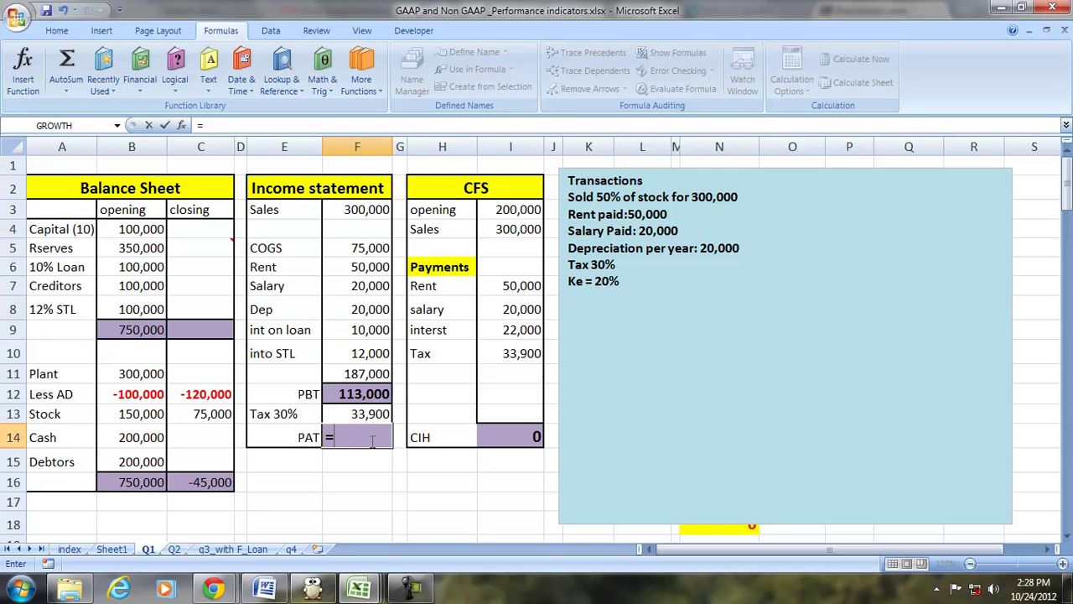
{"action": "key", "text": "Up"}
{"action": "key", "text": "Up"}
- Finish PAT in F14 as =F12-F13, giving 79,100
{"action": "type", "text": "-"}
{"action": "key", "text": "Up"}
{"action": "key", "text": "Return"}
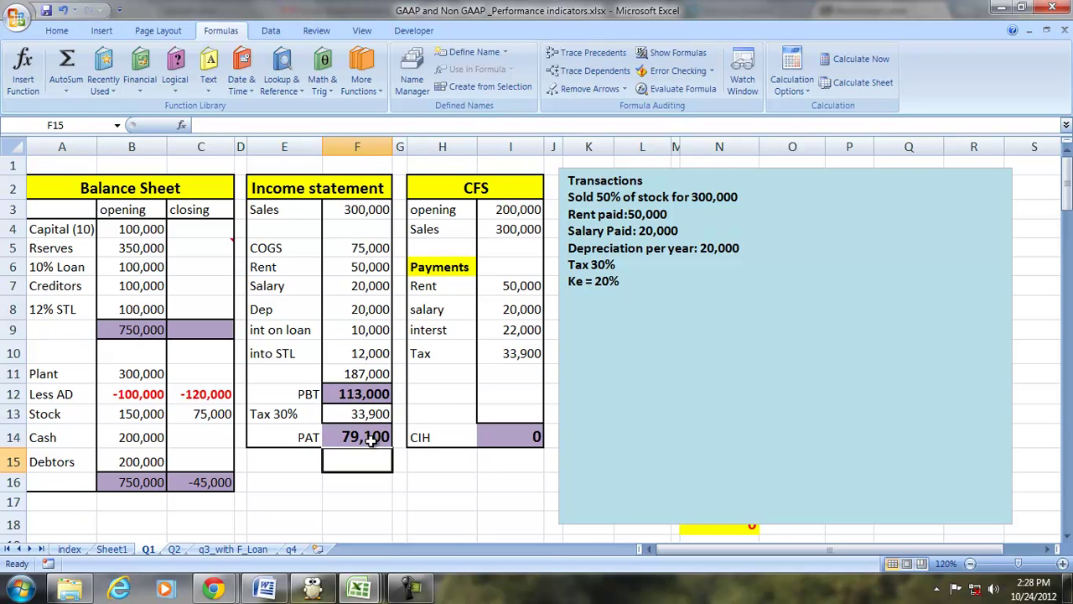
{"action": "left_click", "coordinate": [371, 440]}
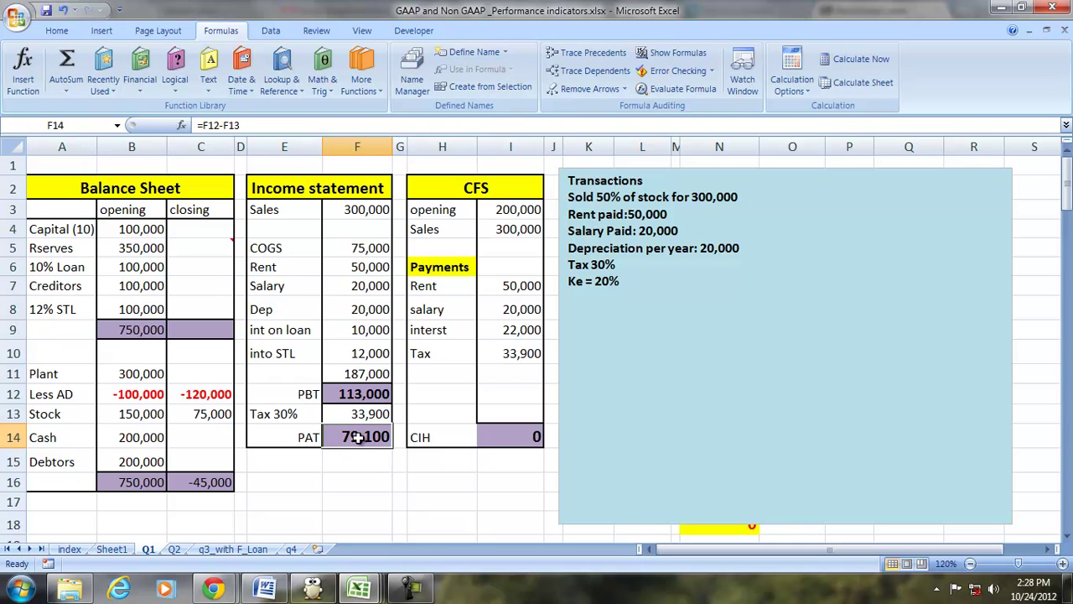
- Set closing Reserves in C5 to =B5+F14 (429,100) and trace its precedents
{"action": "left_click", "coordinate": [198, 257]}
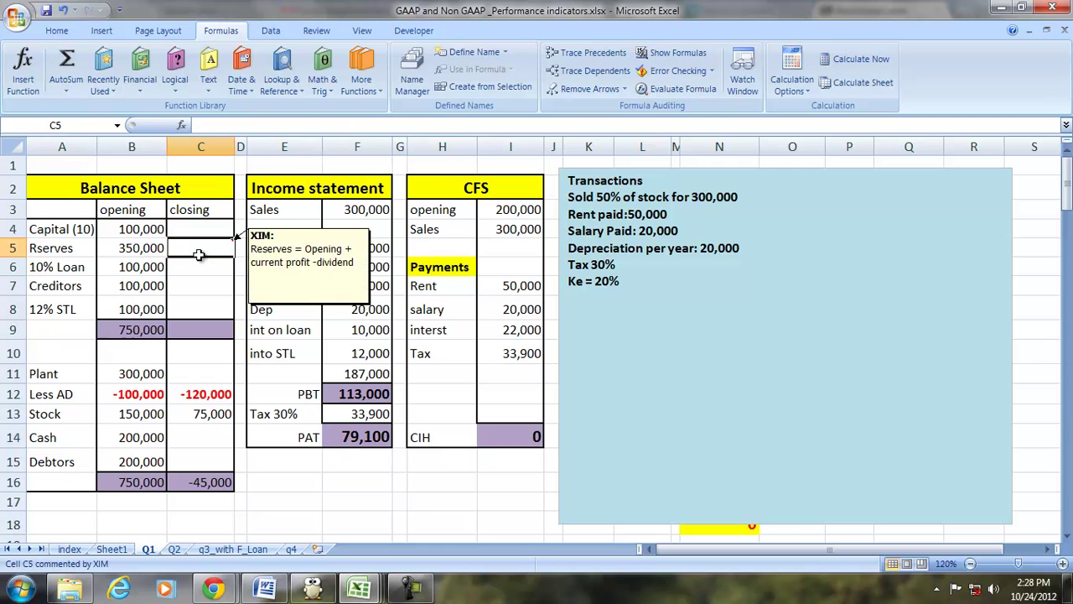
{"action": "type", "text": "=B5+"}
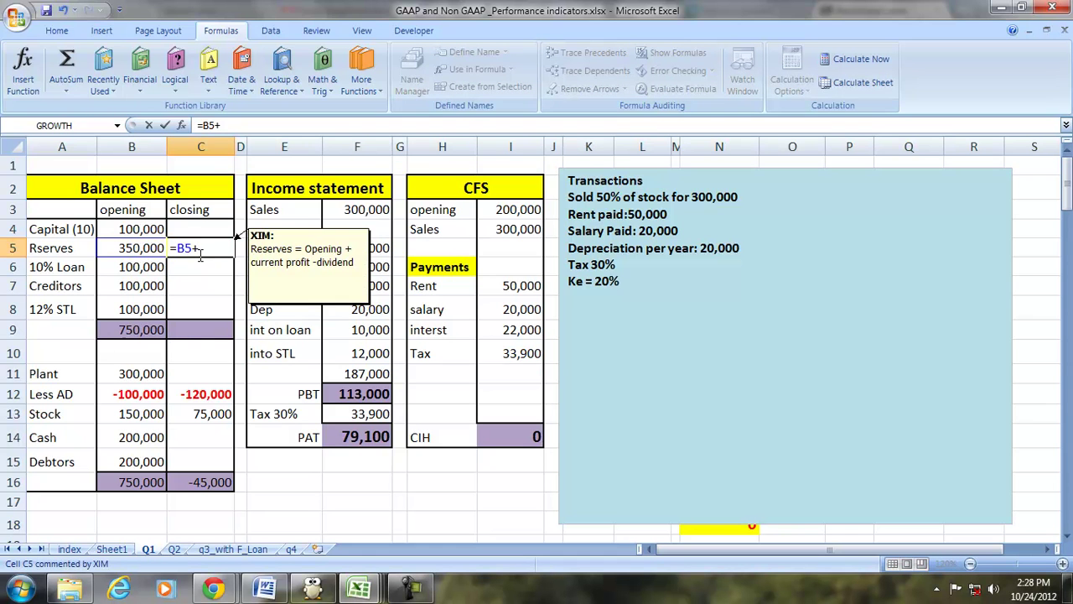
{"action": "left_click", "coordinate": [347, 437]}
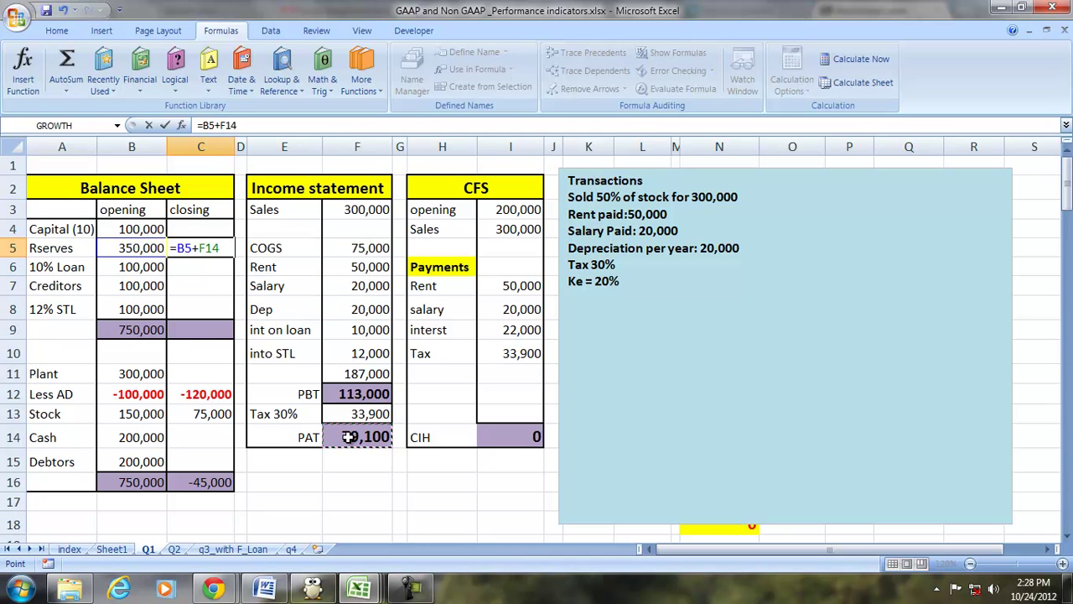
{"action": "key", "text": "Return"}
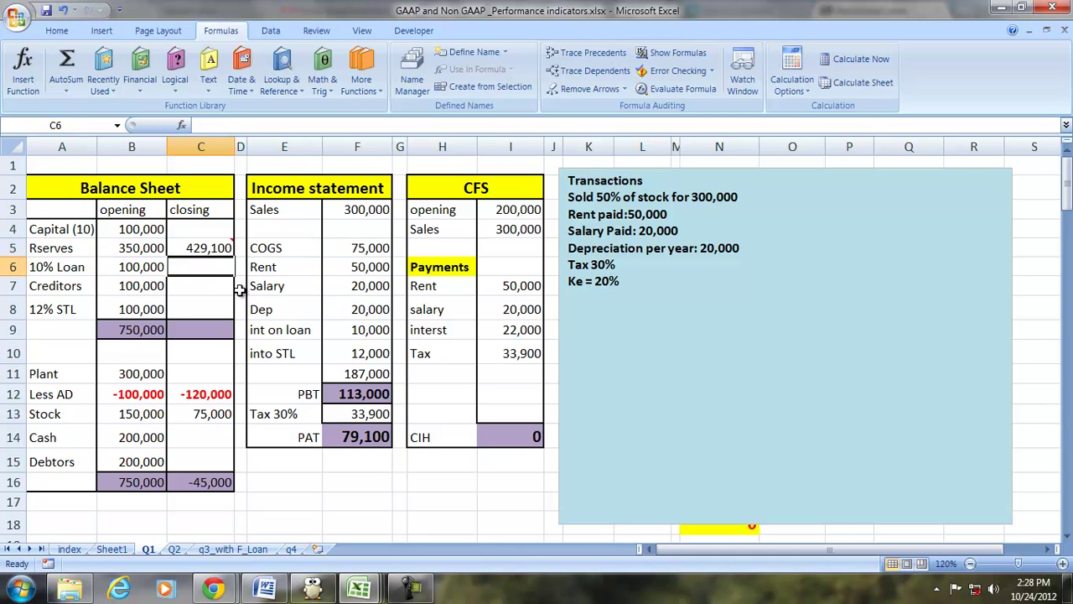
{"action": "mouse_move", "coordinate": [210, 250]}
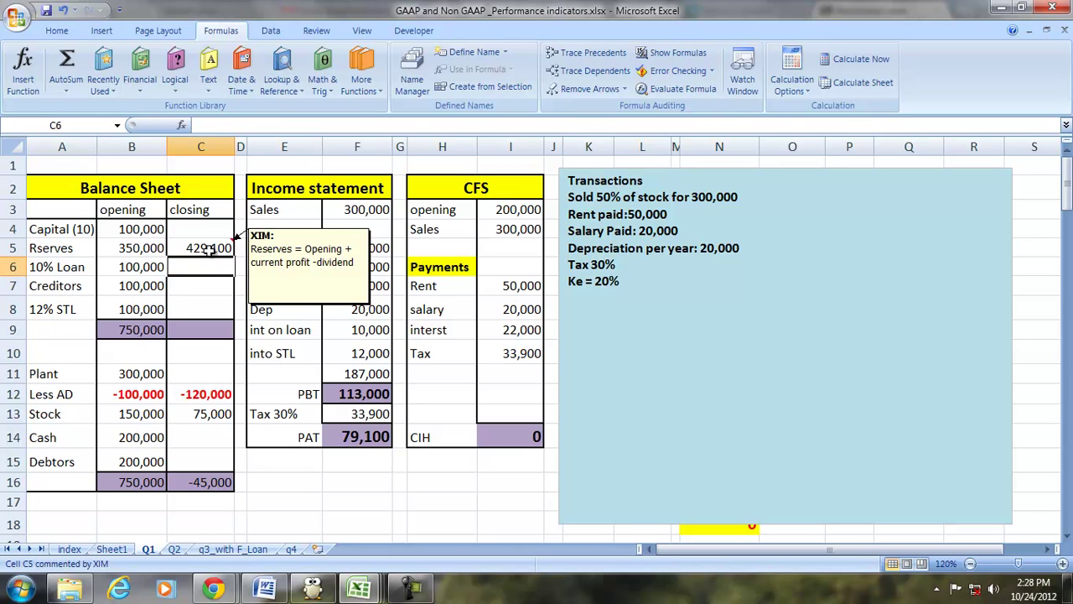
{"action": "left_click", "coordinate": [209, 250]}
{"action": "left_click", "coordinate": [587, 52]}
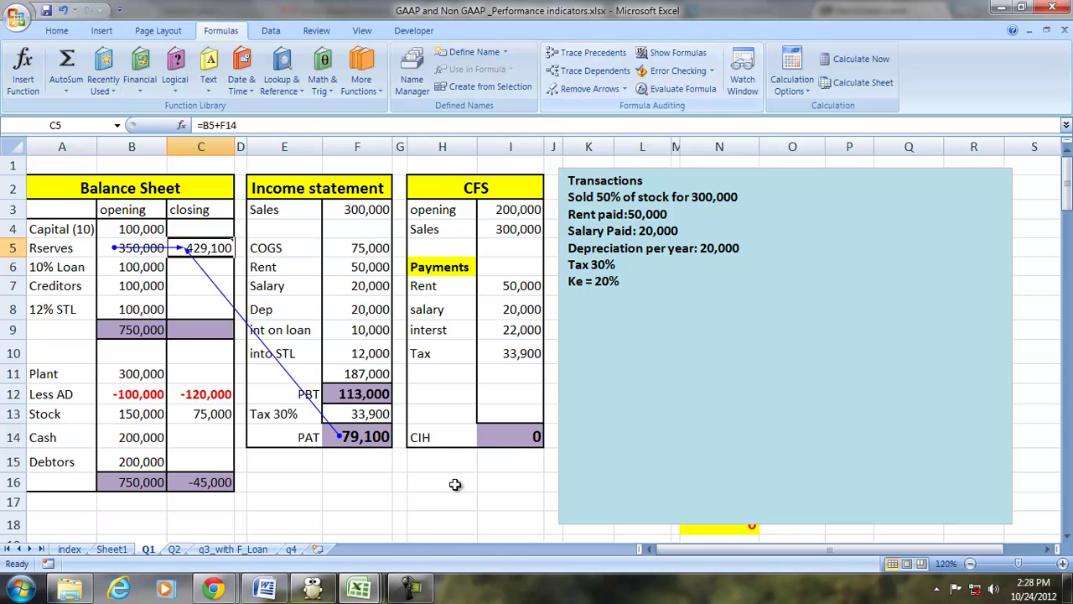
{"action": "left_click_drag", "start_coordinate": [503, 210], "coordinate": [503, 233]}
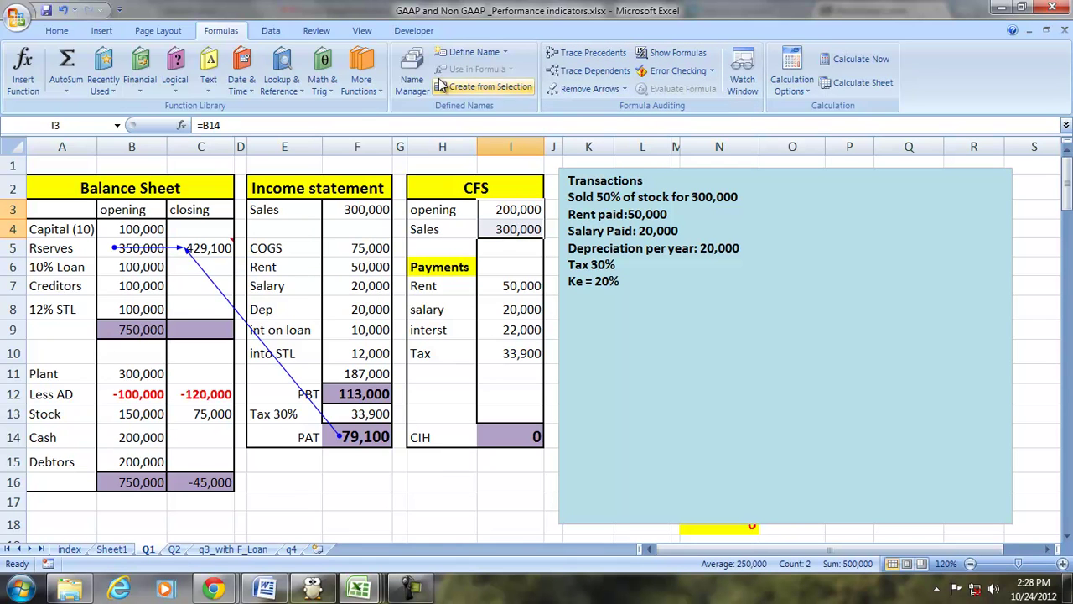
- AutoSum the CFS cash receipts and the payments from rent to tax
{"action": "left_click", "coordinate": [67, 63]}
{"action": "left_click", "coordinate": [501, 286]}
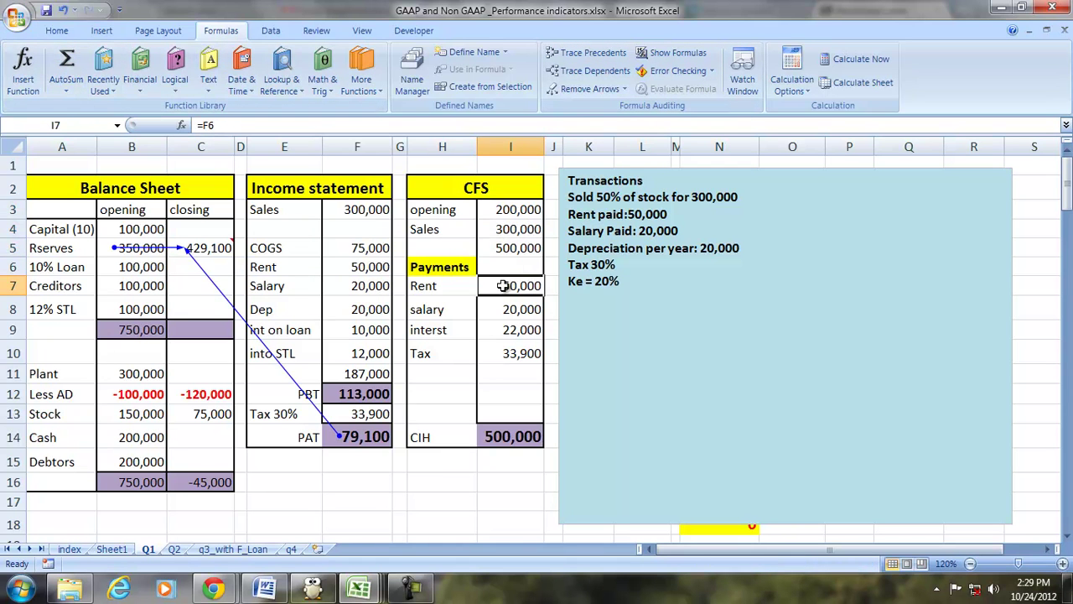
{"action": "left_click_drag", "start_coordinate": [501, 286], "coordinate": [508, 350]}
{"action": "left_click", "coordinate": [67, 63]}
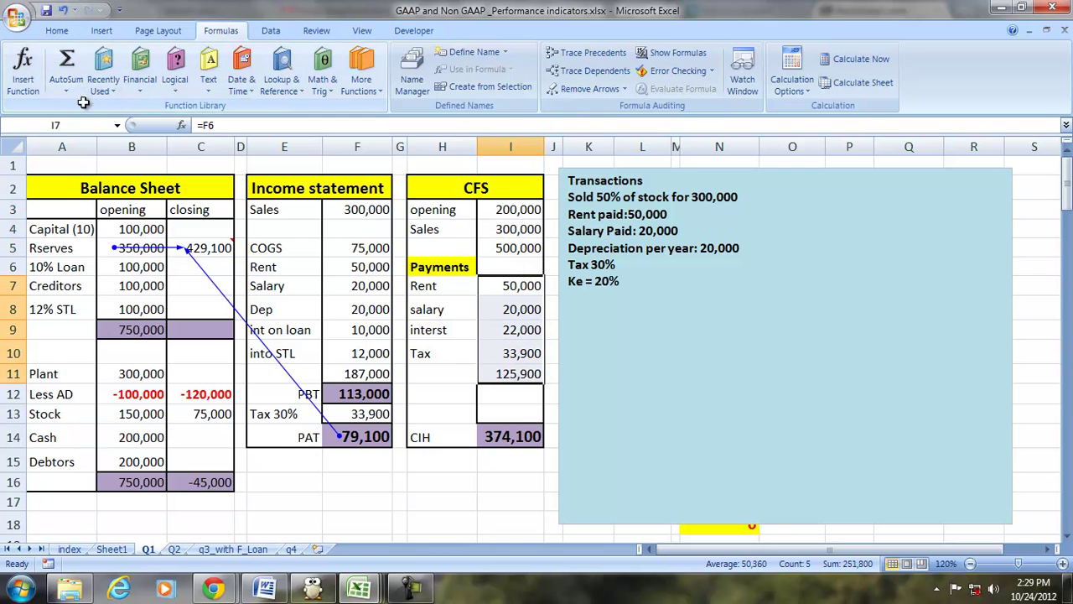
- Set CFS cash in hand in I14 to =I5-I11, giving 374,100
{"action": "left_click", "coordinate": [516, 438]}
{"action": "type", "text": "="}
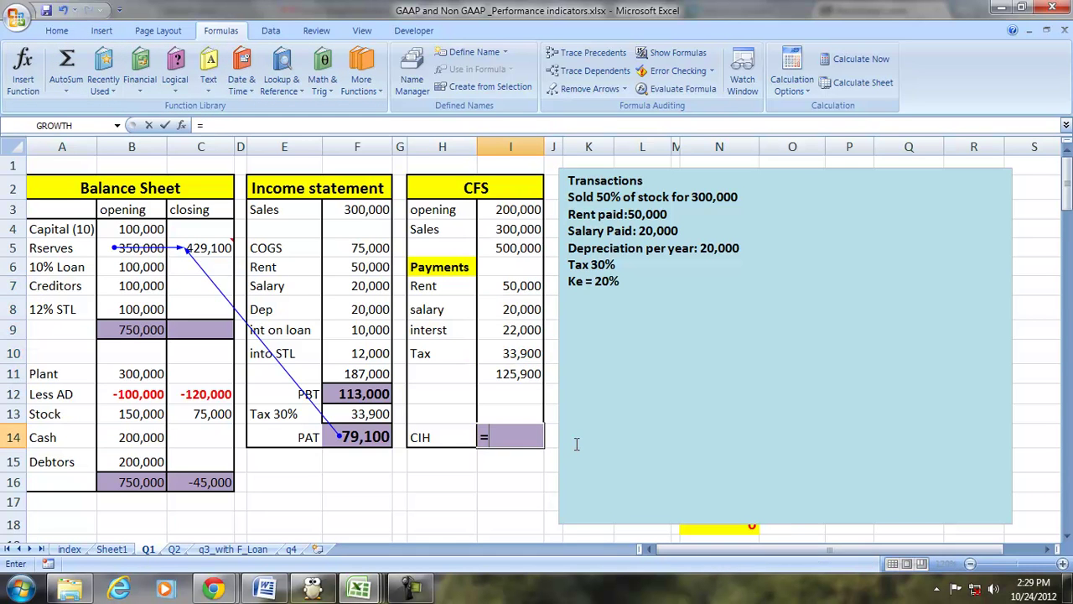
{"action": "key", "text": "Up"}
{"action": "key", "text": "Up"}
{"action": "key", "text": "Up"}
{"action": "key", "text": "Up"}
{"action": "key", "text": "Up"}
{"action": "key", "text": "Up"}
{"action": "key", "text": "Up"}
{"action": "key", "text": "Up"}
{"action": "key", "text": "Up"}
{"action": "key", "text": "Up"}
{"action": "key", "text": "Up"}
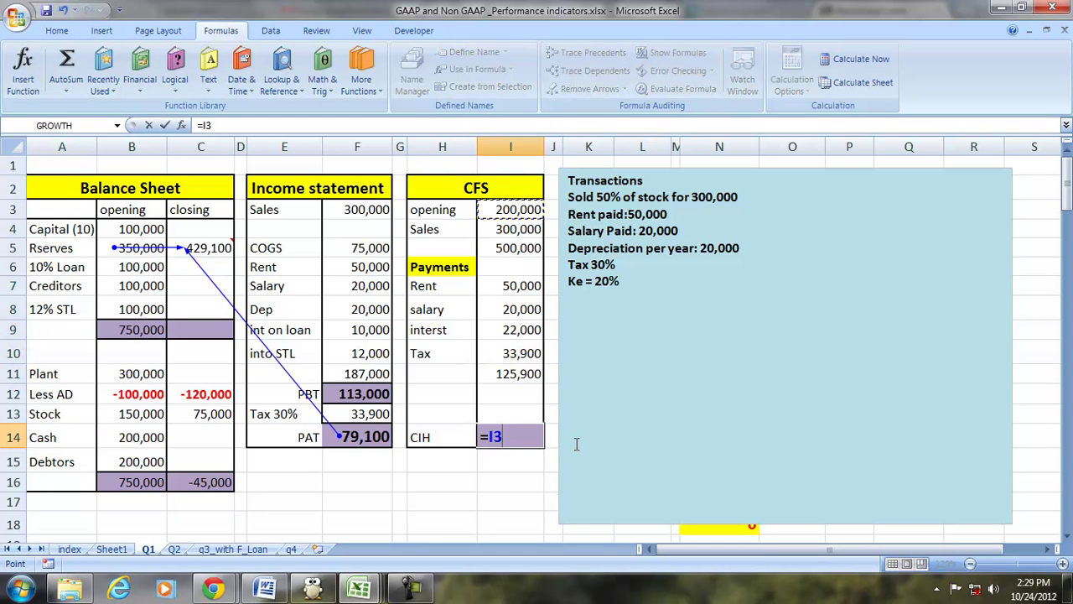
{"action": "key", "text": "Down"}
{"action": "key", "text": "Down"}
{"action": "type", "text": "-"}
{"action": "key", "text": "Up"}
{"action": "key", "text": "Up"}
{"action": "key", "text": "Up"}
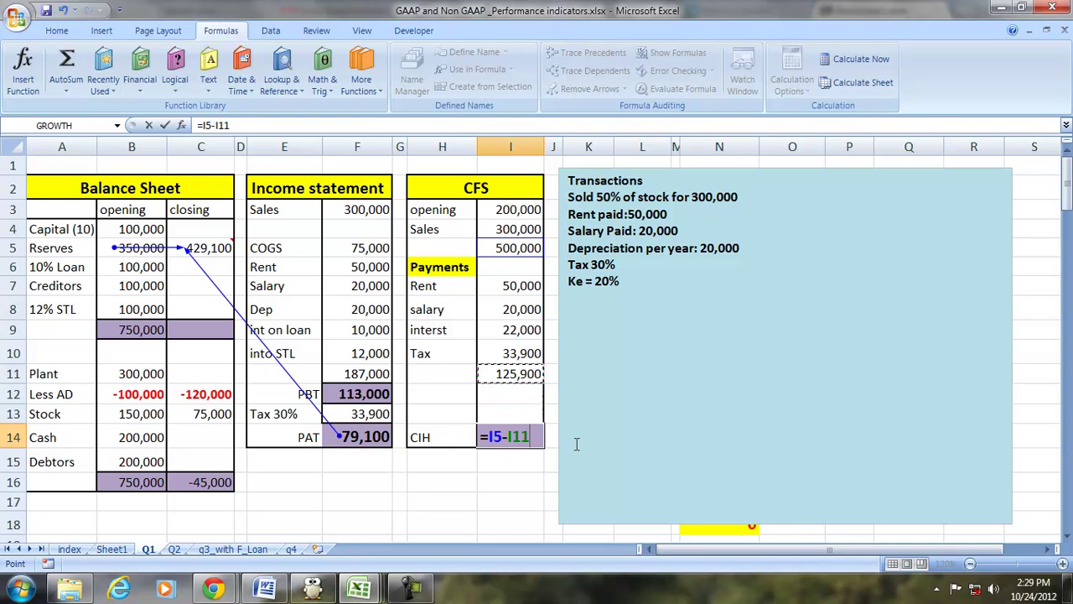
{"action": "key", "text": "Return"}
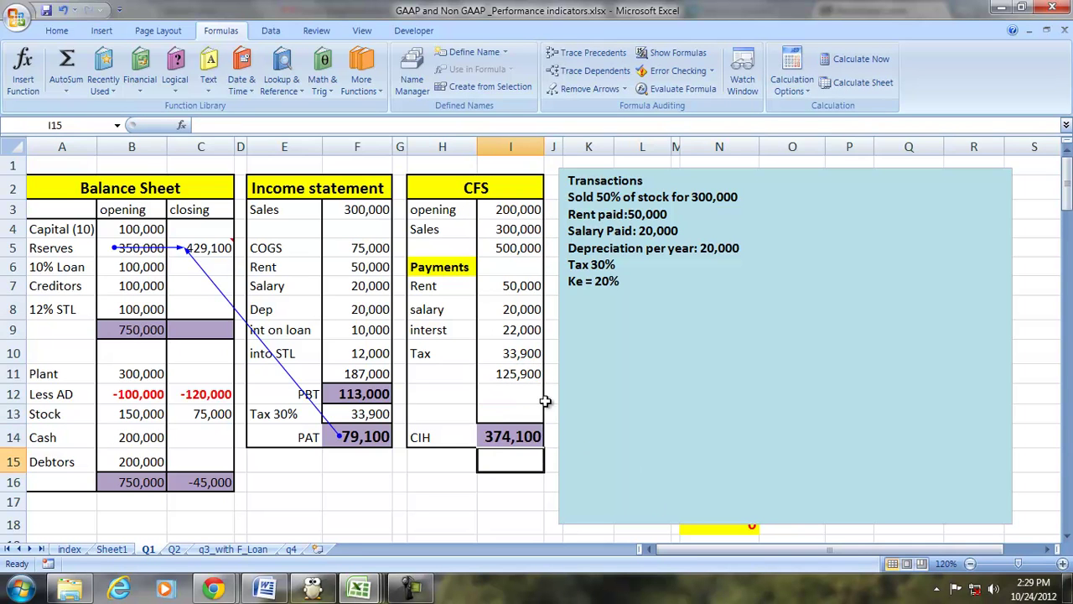
- Link the balance sheet's closing Cash in C14 to =I14
{"action": "left_click", "coordinate": [203, 437]}
{"action": "type", "text": "="}
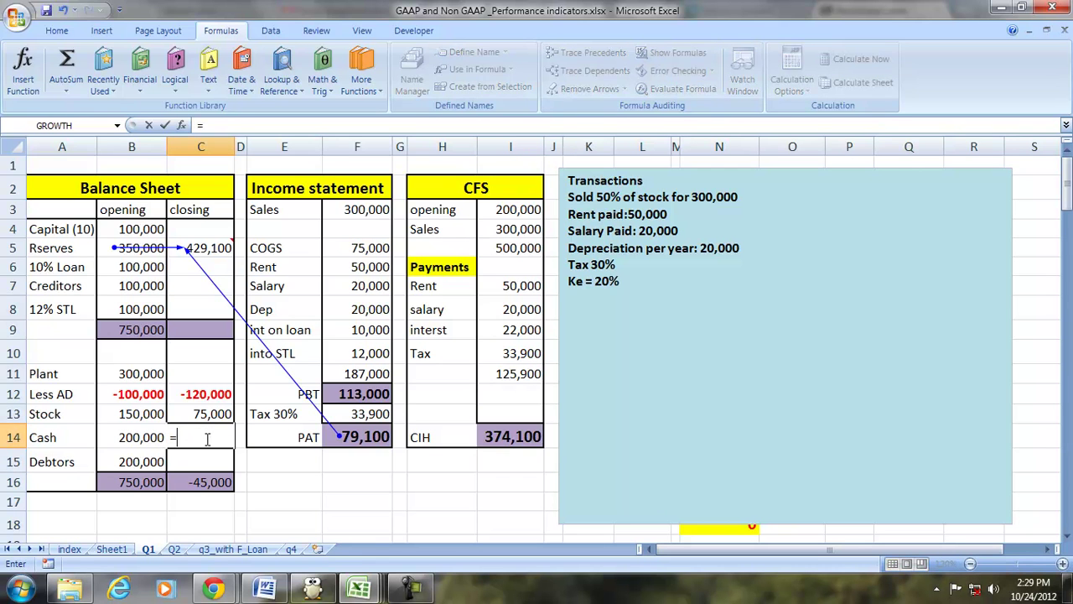
{"action": "left_click", "coordinate": [508, 437]}
{"action": "key", "text": "Return"}
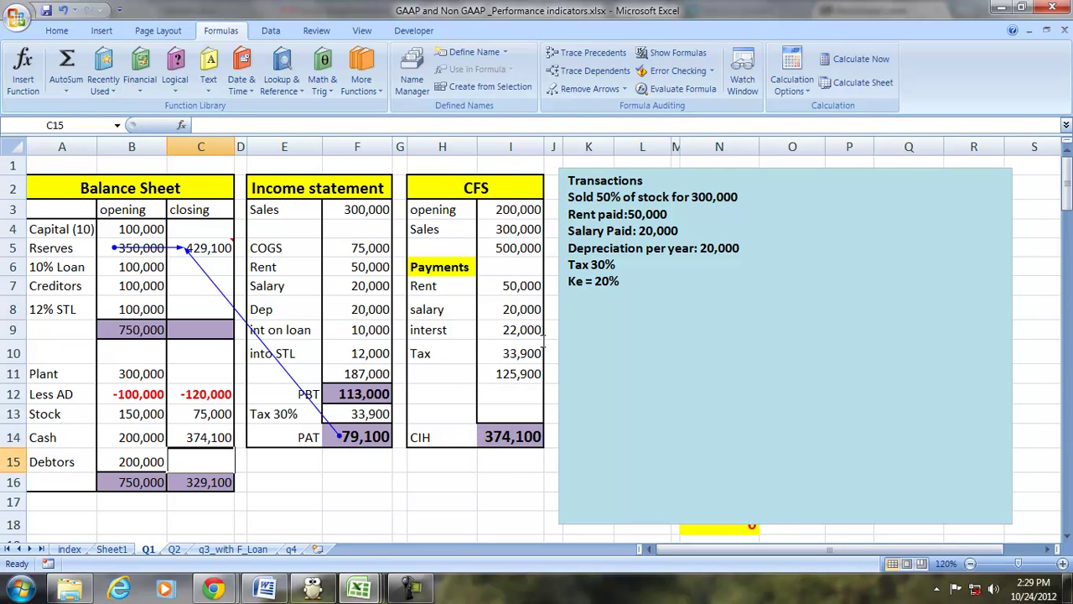
- Remove trace arrows, then link closing Capital, 10% Loan, Creditors and 12% STL to B4, B6, B7, B8
{"action": "left_click_drag", "start_coordinate": [486, 189], "coordinate": [503, 439]}
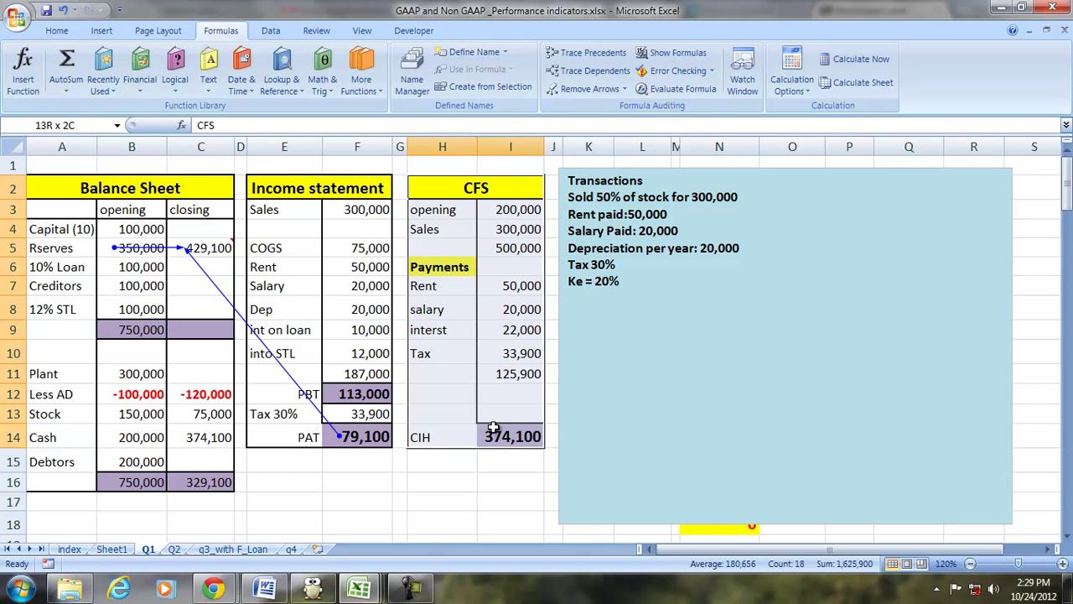
{"action": "left_click", "coordinate": [590, 88]}
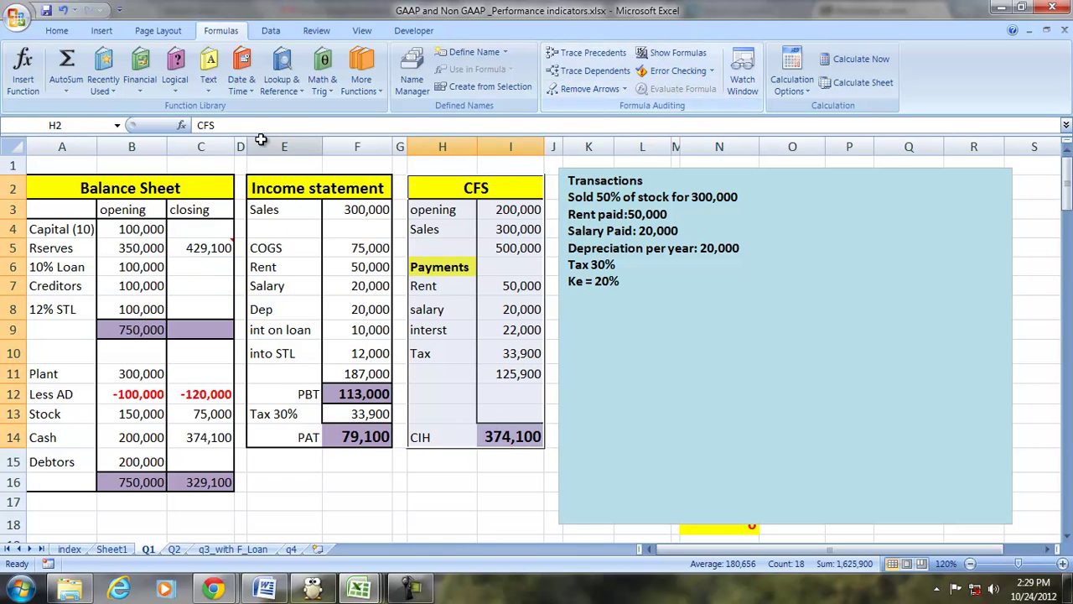
{"action": "left_click", "coordinate": [176, 227]}
{"action": "type", "text": "="}
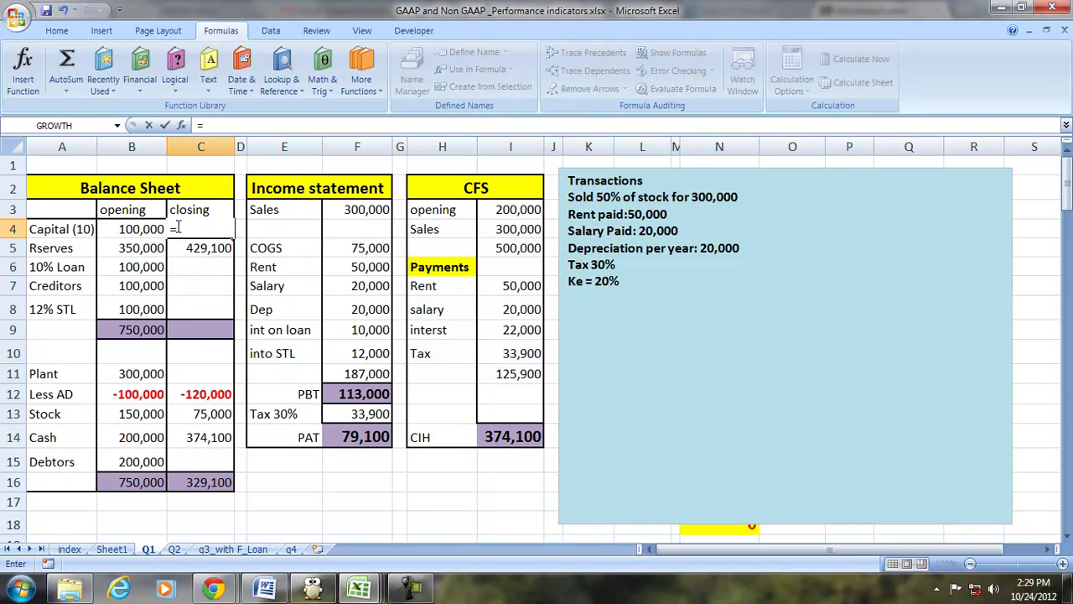
{"action": "key", "text": "Left"}
{"action": "key", "text": "Return"}
{"action": "key", "text": "Down"}
{"action": "type", "text": "="}
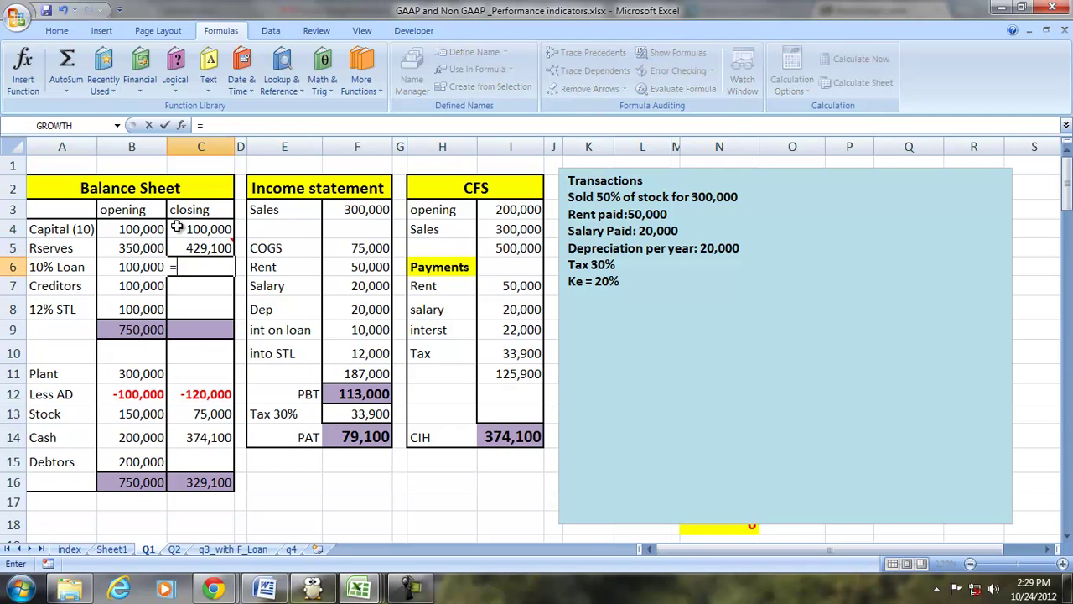
{"action": "key", "text": "Left"}
{"action": "key", "text": "Return"}
{"action": "type", "text": "="}
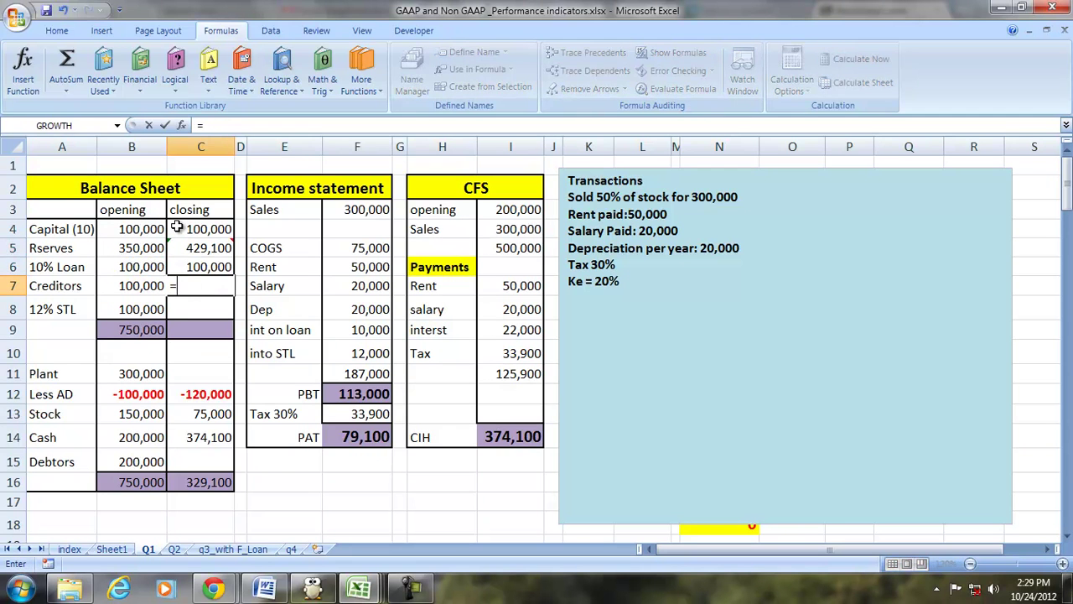
{"action": "key", "text": "Left"}
{"action": "key", "text": "Return"}
{"action": "type", "text": "="}
{"action": "key", "text": "Left"}
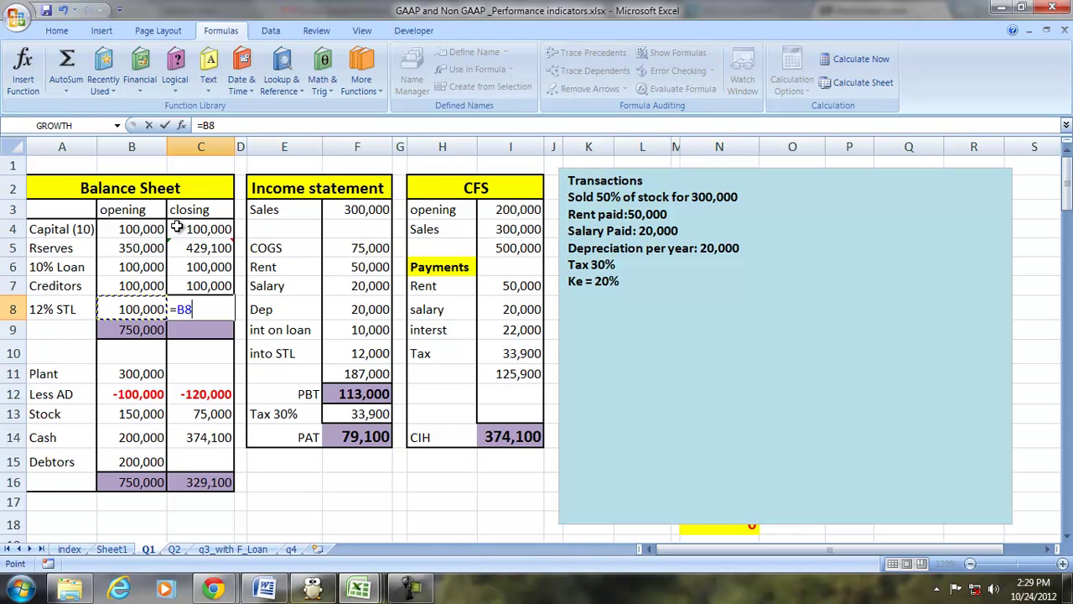
{"action": "key", "text": "Return"}
- AutoSum closing liabilities into C9 (829,100), and carry Plant 300,000 and Debtors 200,000 into C11 and C15
{"action": "left_click_drag", "start_coordinate": [197, 224], "coordinate": [206, 304]}
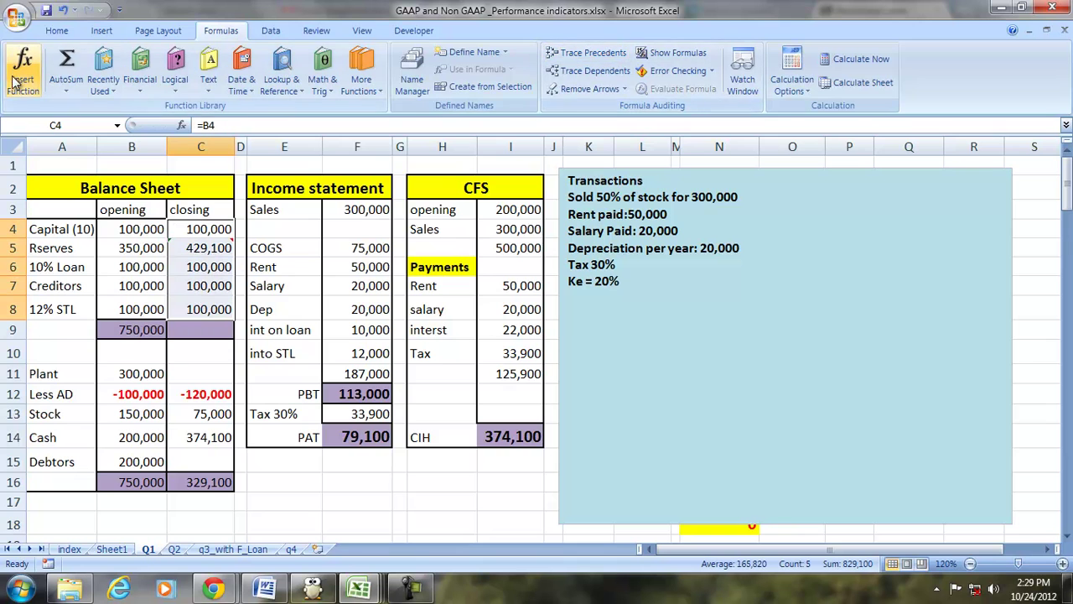
{"action": "left_click", "coordinate": [64, 69]}
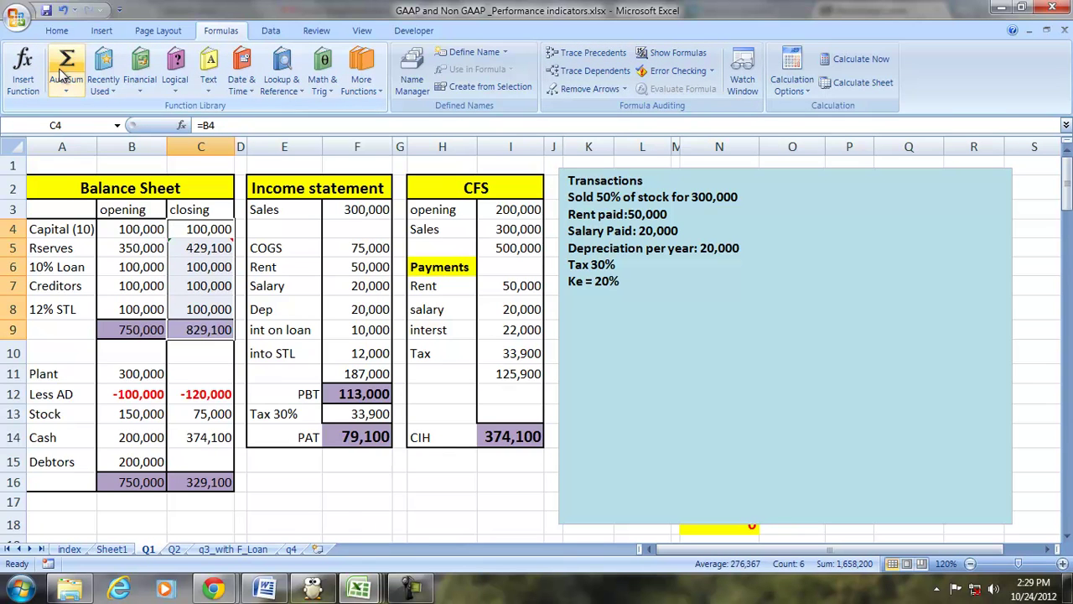
{"action": "left_click", "coordinate": [213, 375]}
{"action": "type", "text": "="}
{"action": "key", "text": "Left"}
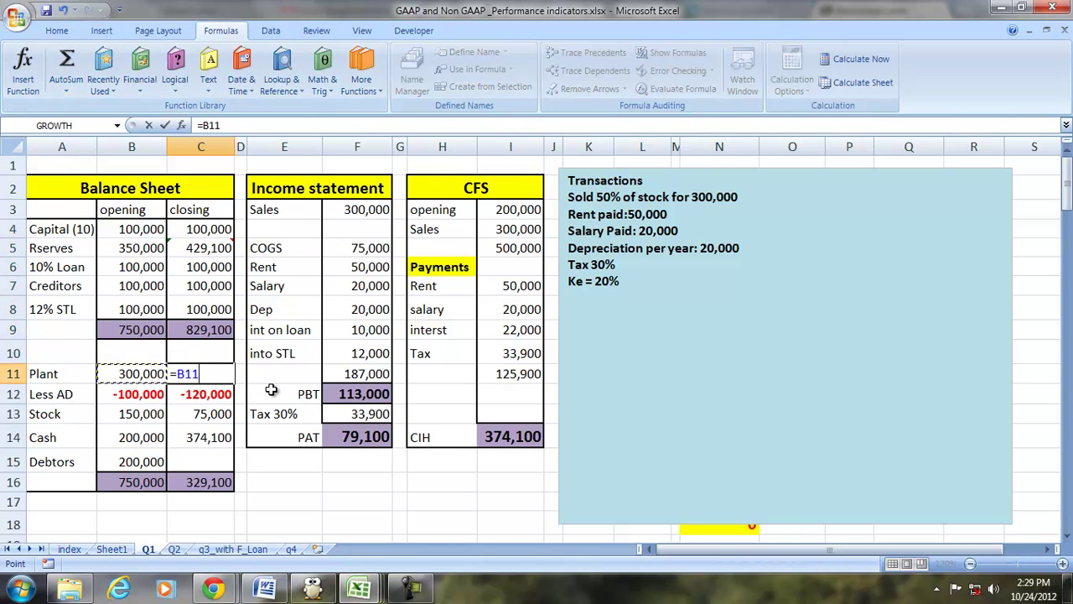
{"action": "key", "text": "Return"}
{"action": "key", "text": "Down"}
{"action": "key", "text": "Down"}
{"action": "key", "text": "Down"}
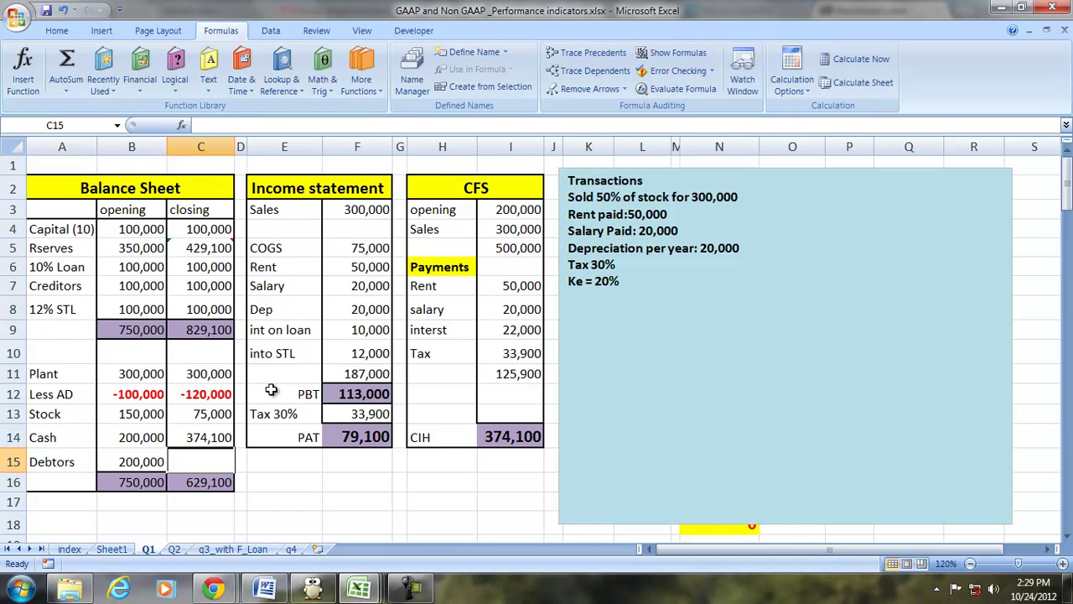
{"action": "type", "text": "="}
{"action": "key", "text": "Left"}
{"action": "key", "text": "Return"}
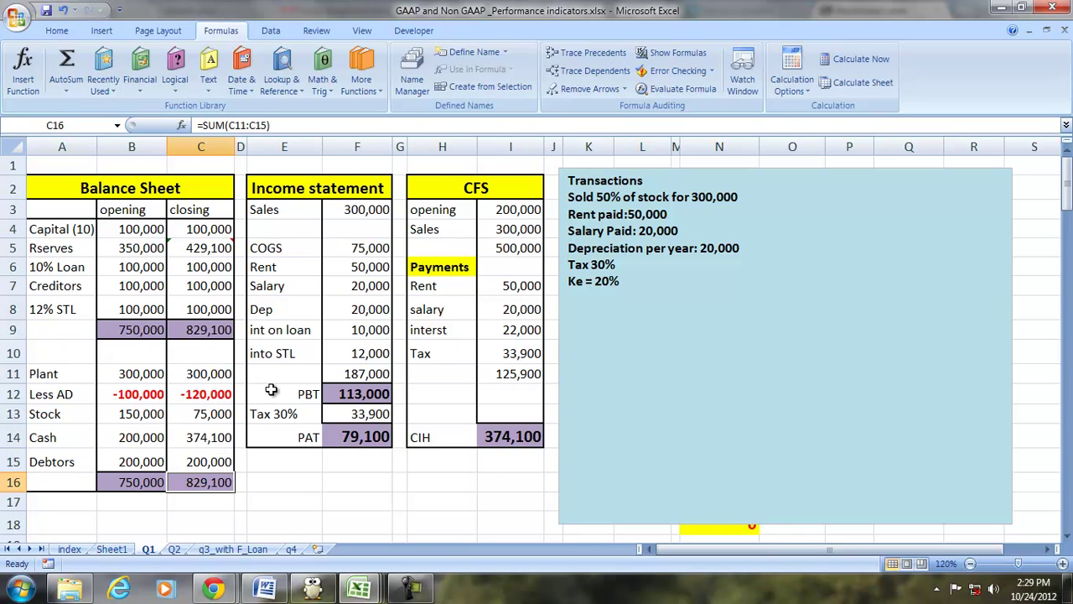
{"action": "left_click", "coordinate": [202, 328]}
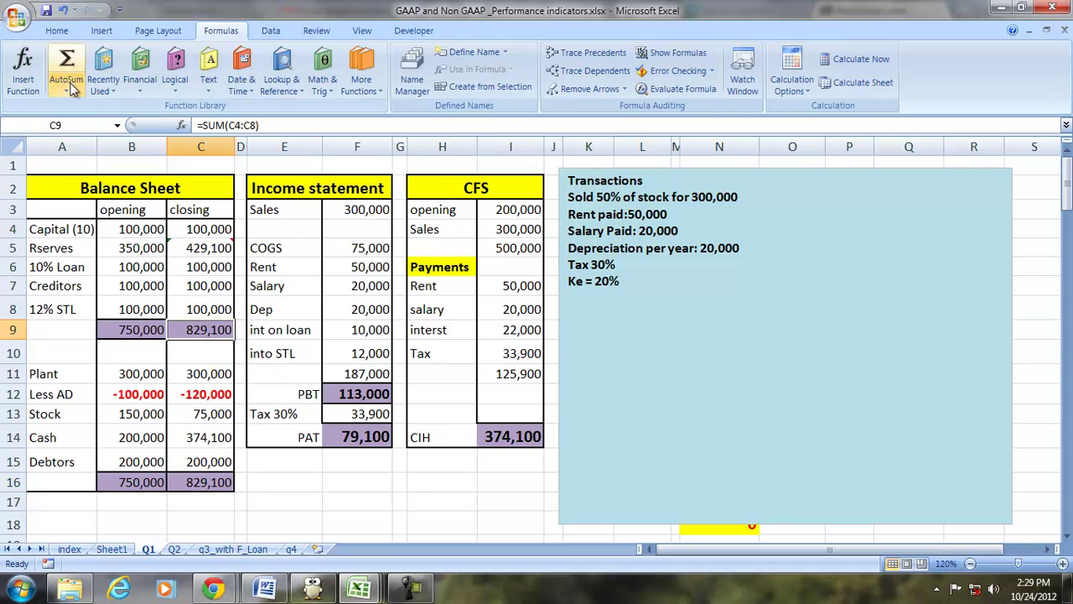
- Make the 829,100 closing totals in C9 and C16 bold
{"action": "left_click", "coordinate": [55, 30]}
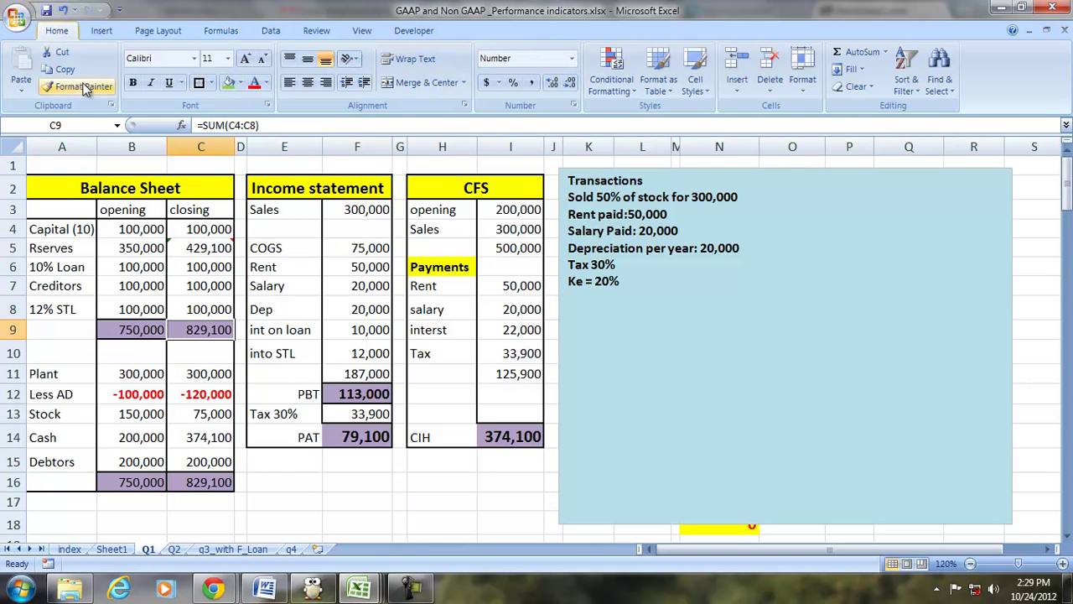
{"action": "left_click", "coordinate": [133, 82]}
{"action": "left_click", "coordinate": [225, 483]}
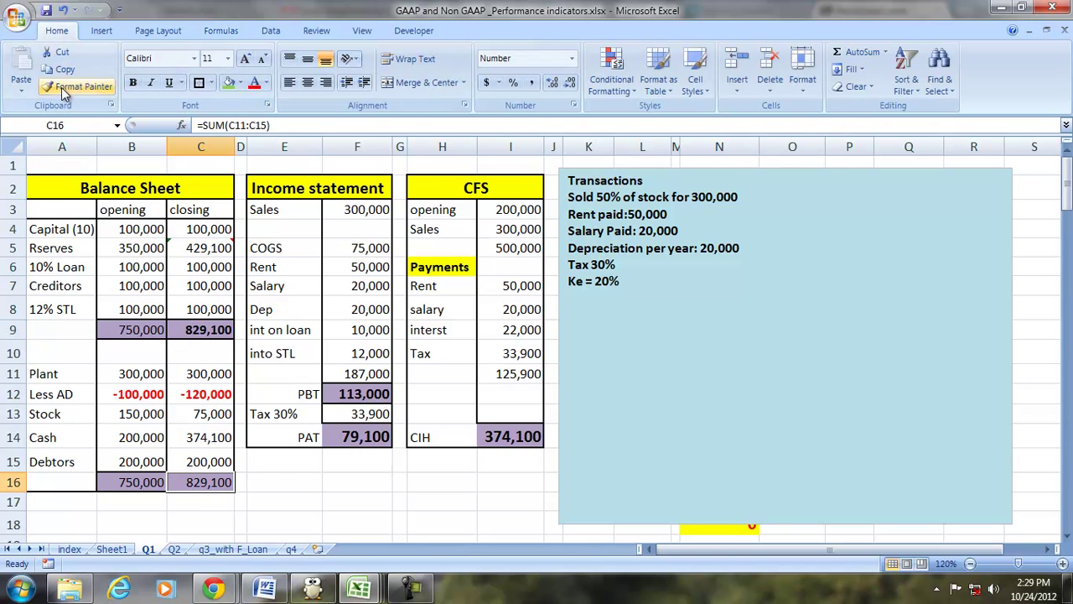
{"action": "left_click", "coordinate": [132, 84]}
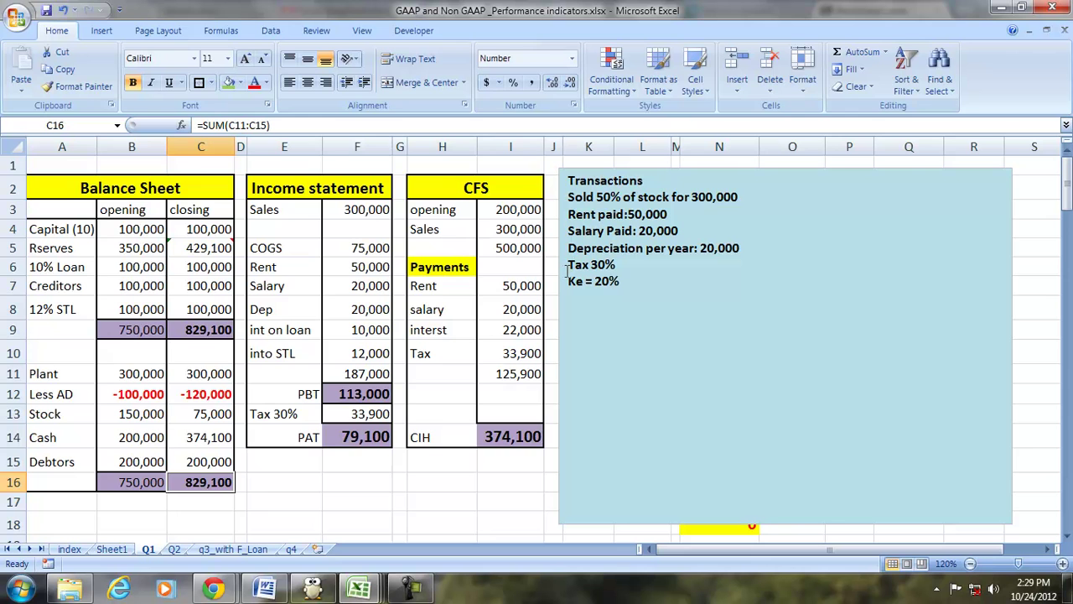
- Enlarge the 'Ke = 20%' line in the Transactions note to 14 point
{"action": "left_click_drag", "start_coordinate": [569, 281], "coordinate": [624, 280]}
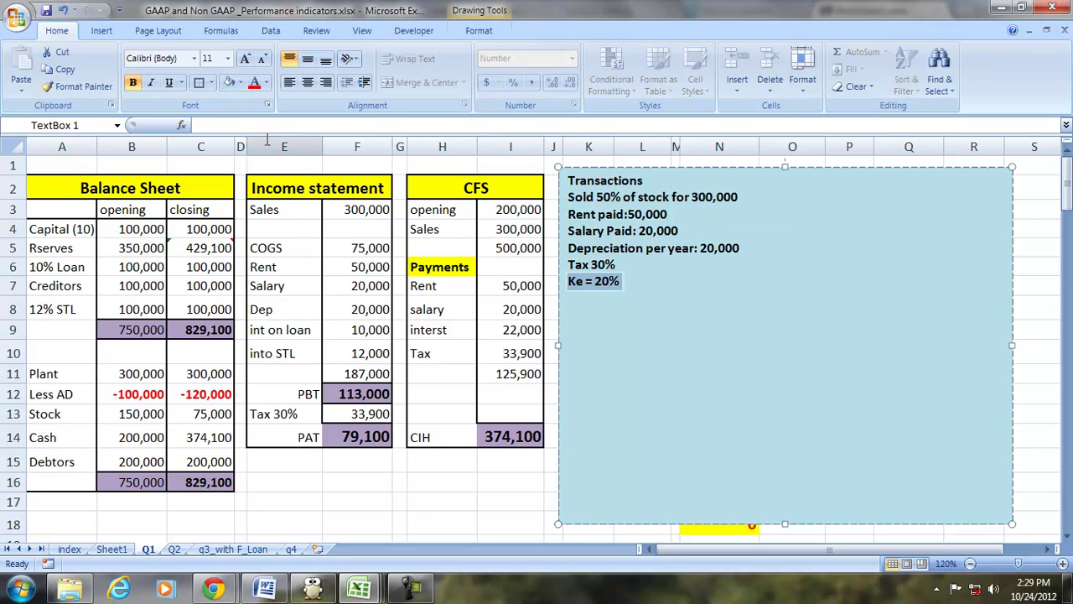
{"action": "left_click", "coordinate": [249, 58]}
{"action": "left_click", "coordinate": [252, 58]}
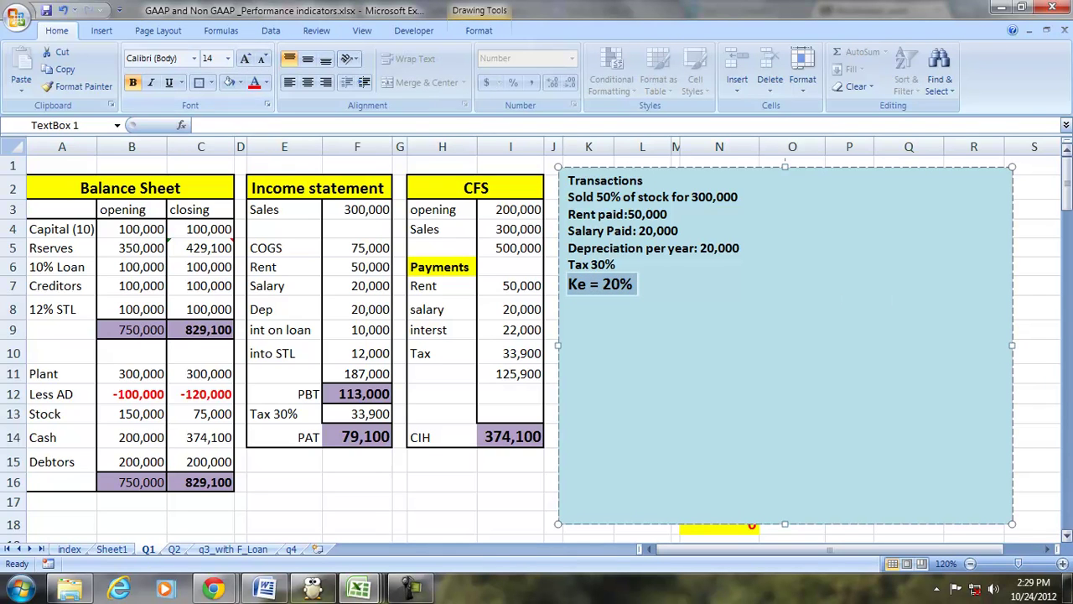
{"action": "left_click", "coordinate": [788, 282]}
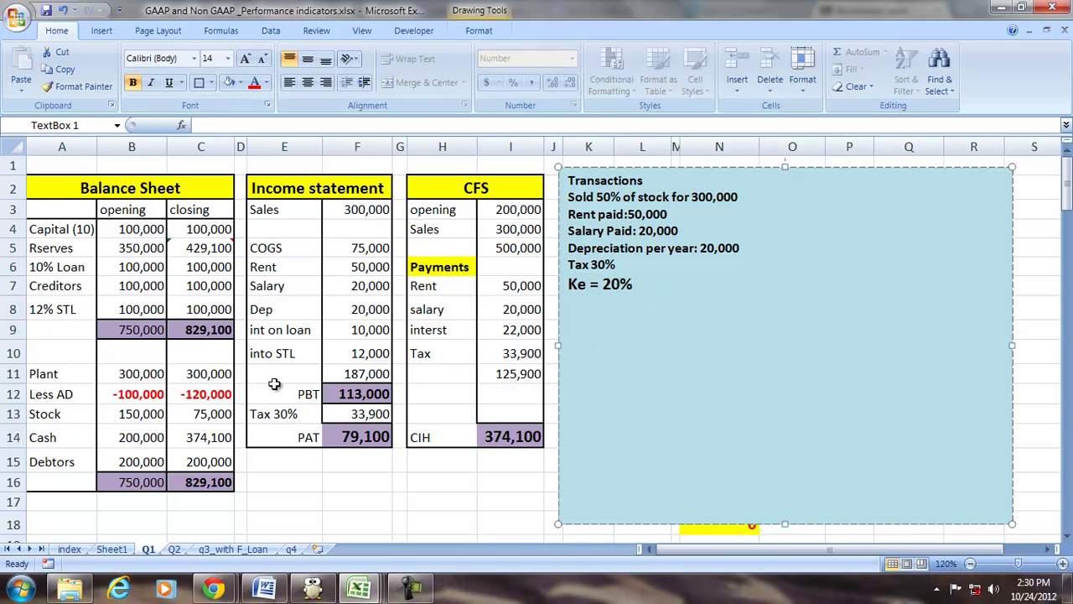
- Review the NOPAT and capital charge definitions on the EVA formulas sheet, then return to Q1
{"action": "left_click", "coordinate": [112, 549]}
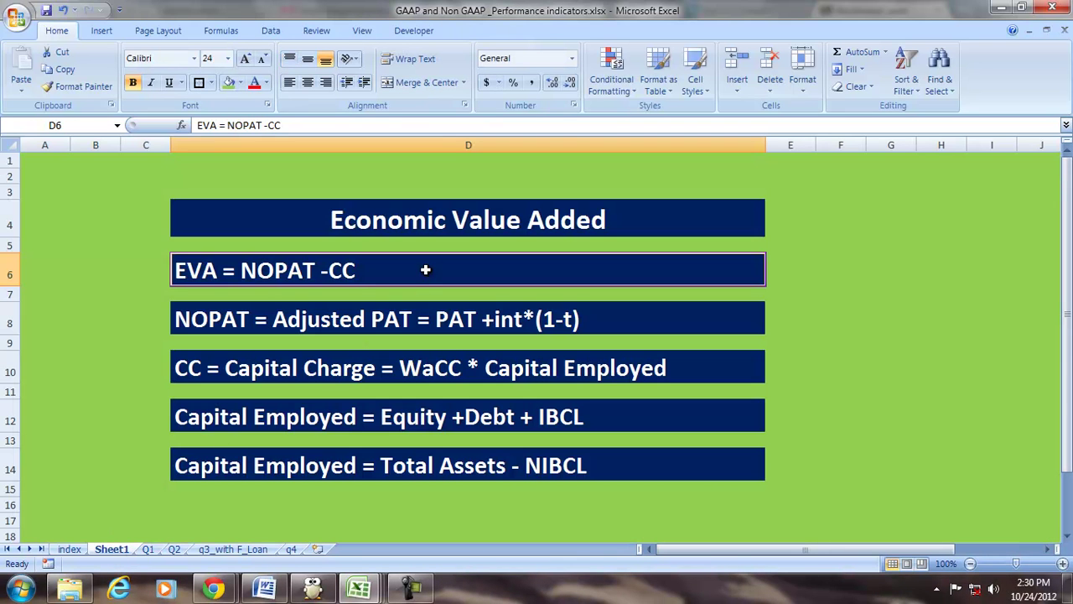
{"action": "left_click", "coordinate": [244, 319]}
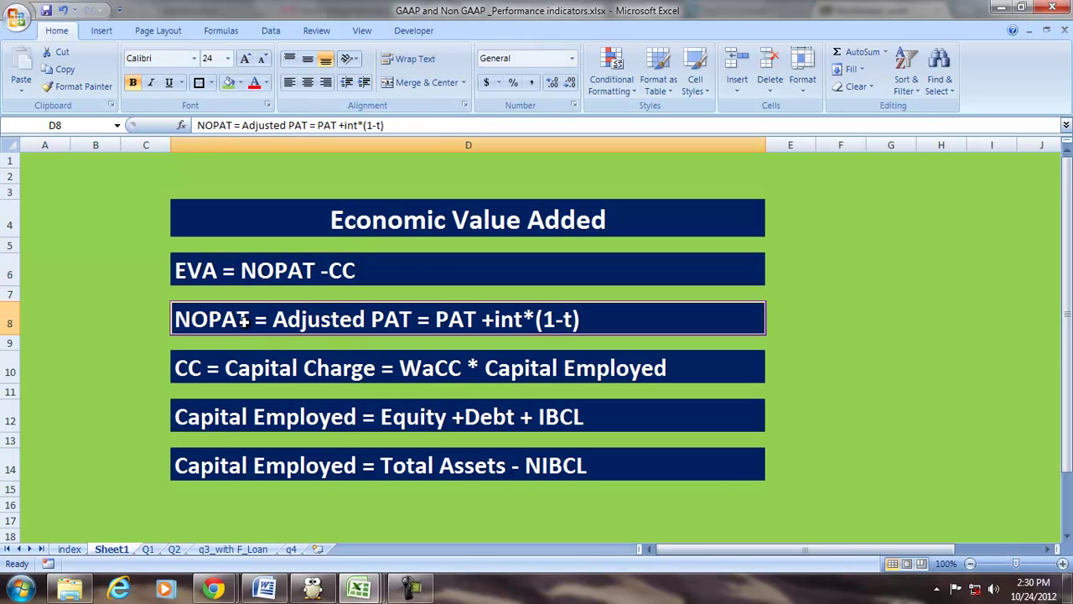
{"action": "left_click", "coordinate": [239, 366]}
{"action": "left_click", "coordinate": [148, 549]}
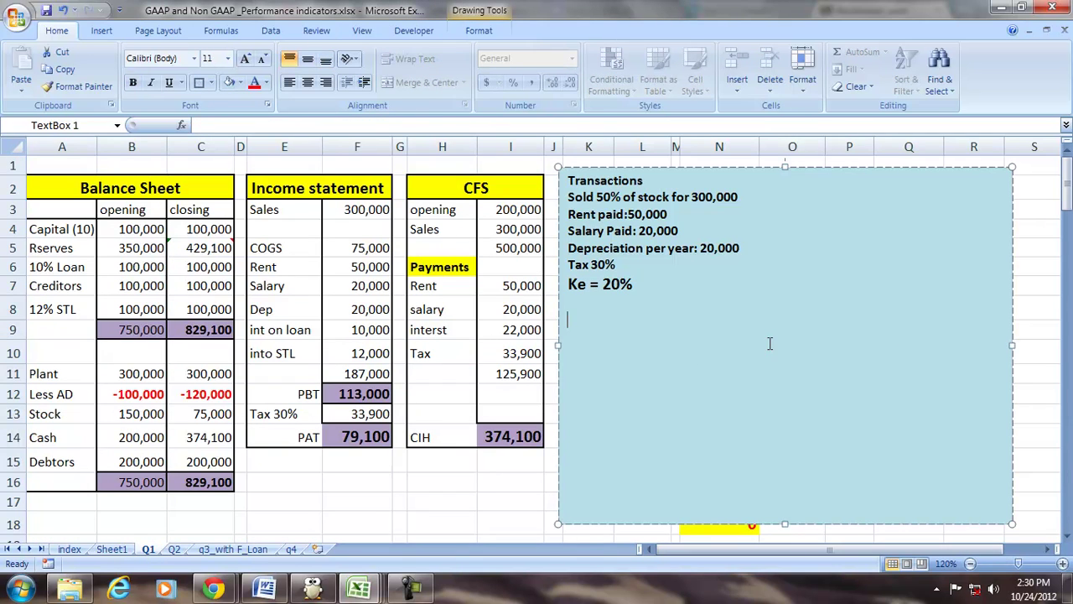
- Narrow and shorten the Transactions note and move it below the income statement
{"action": "left_click_drag", "start_coordinate": [1012, 343], "coordinate": [765, 344]}
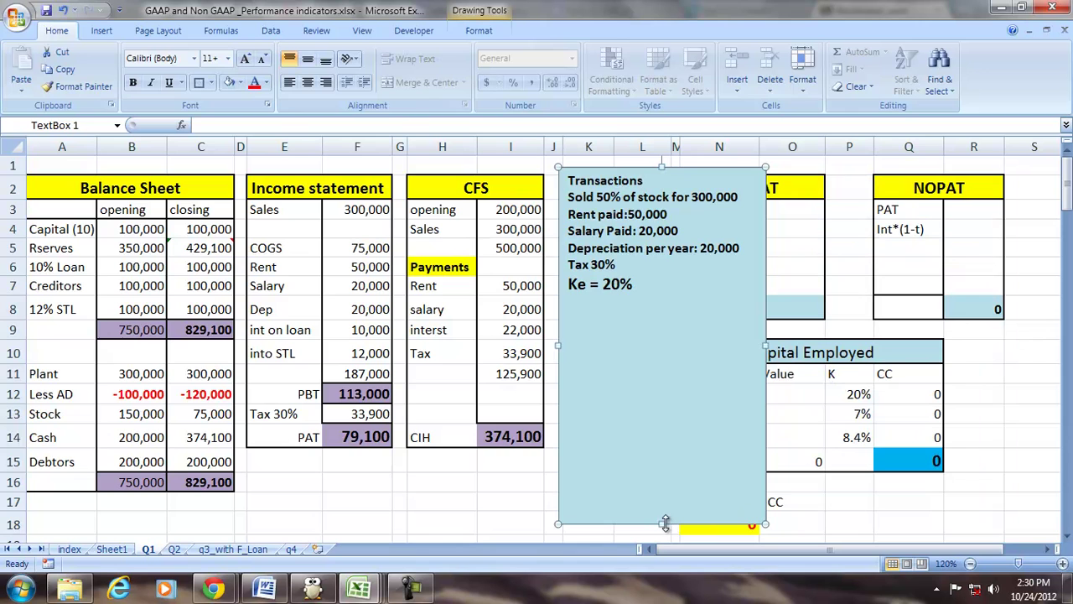
{"action": "left_click_drag", "start_coordinate": [660, 523], "coordinate": [661, 358]}
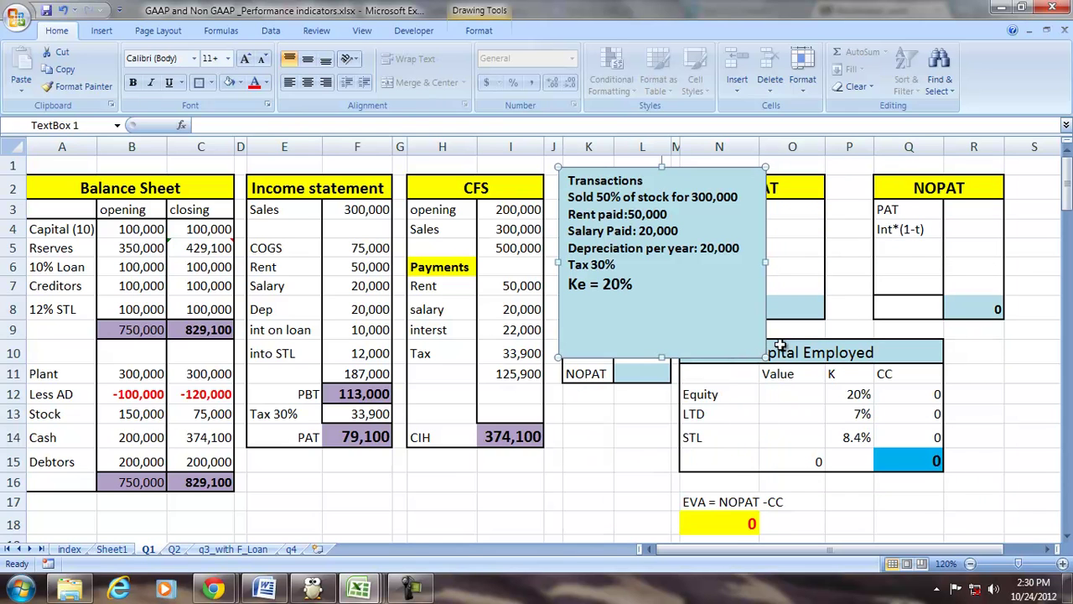
{"action": "left_click_drag", "start_coordinate": [607, 166], "coordinate": [290, 474]}
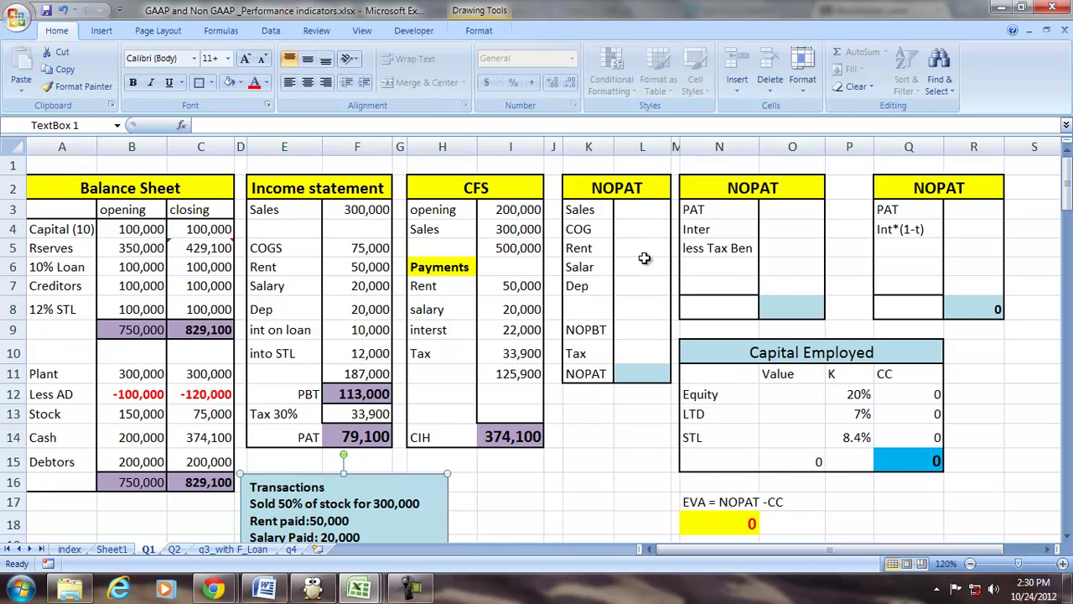
{"action": "left_click", "coordinate": [773, 213]}
- Link O3 to PAT in F14 and O4 to interest in I9, and enter tax benefit =-O4*.3 in O5
{"action": "type", "text": "="}
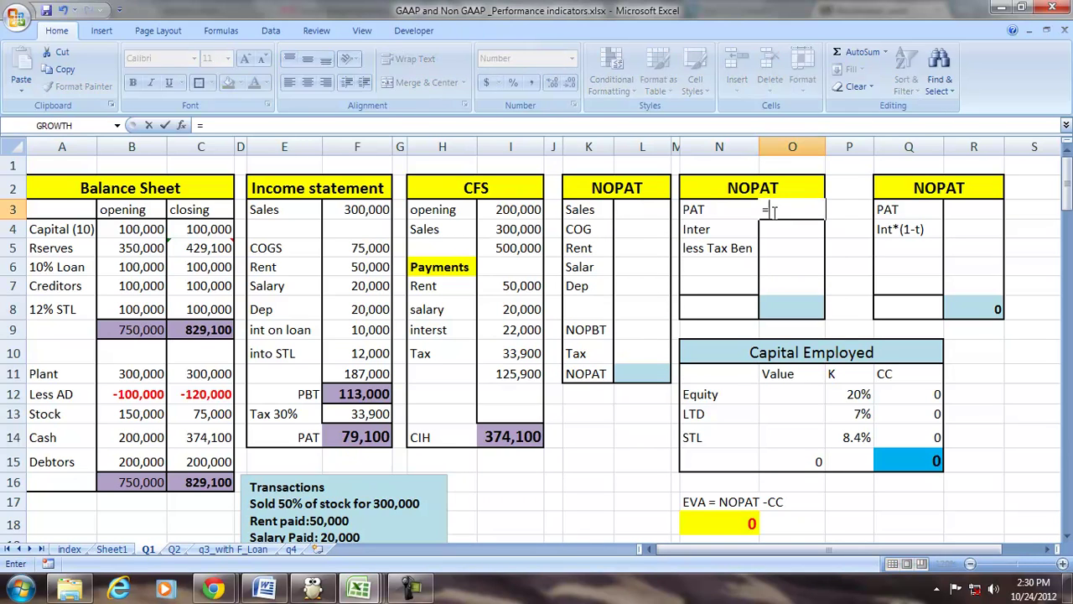
{"action": "left_click", "coordinate": [344, 437]}
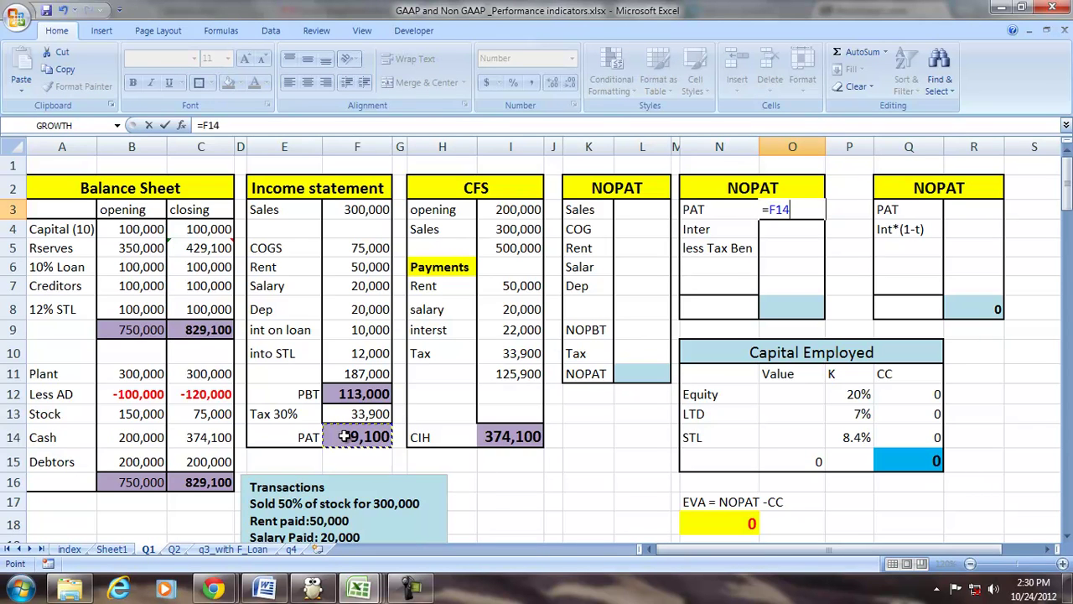
{"action": "key", "text": "Return"}
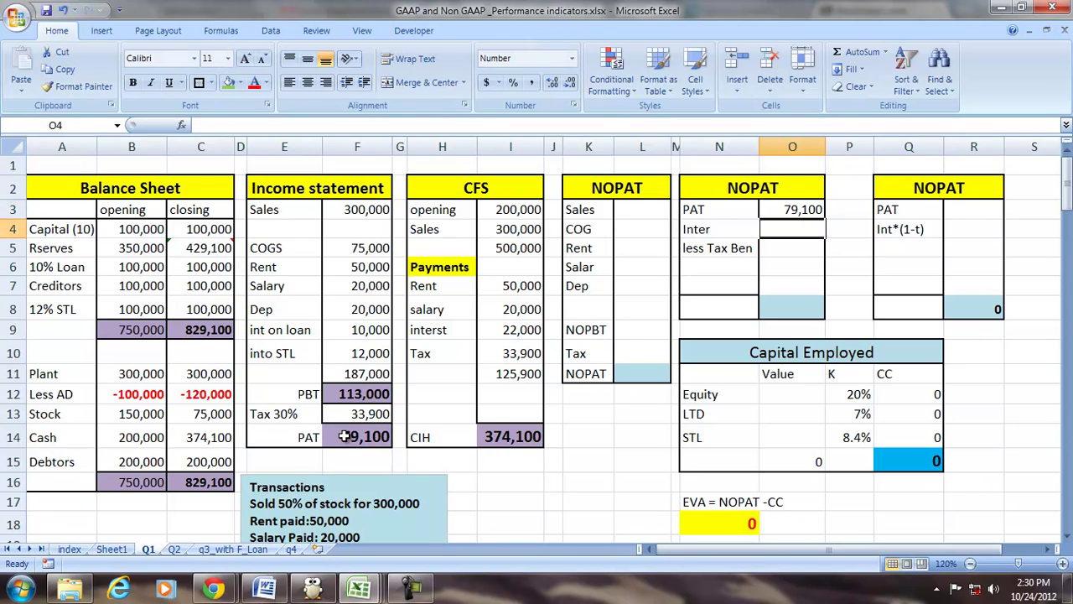
{"action": "type", "text": "="}
{"action": "left_click", "coordinate": [533, 327]}
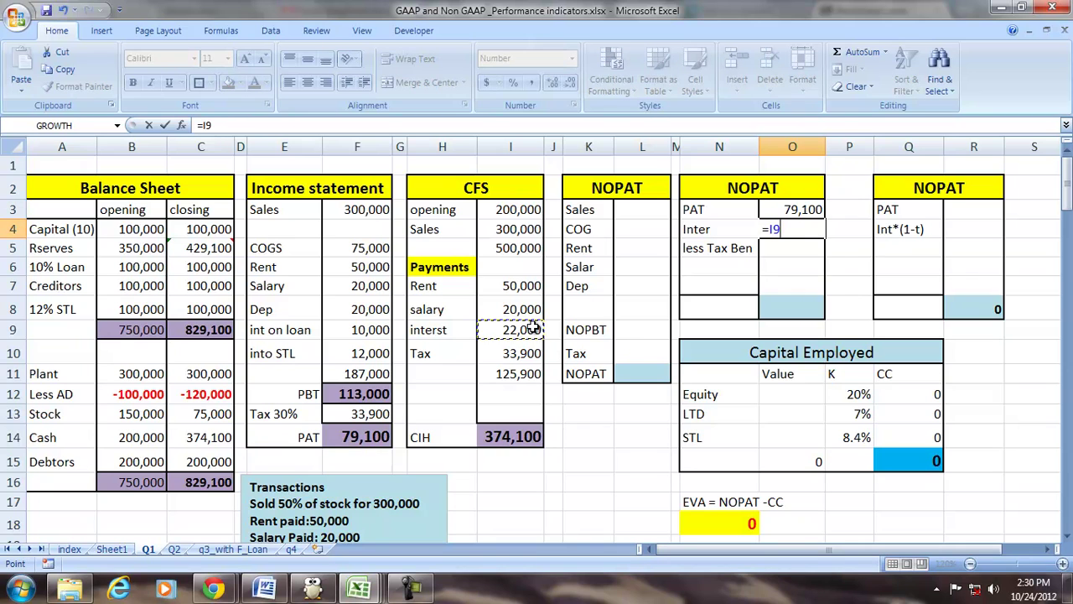
{"action": "key", "text": "Return"}
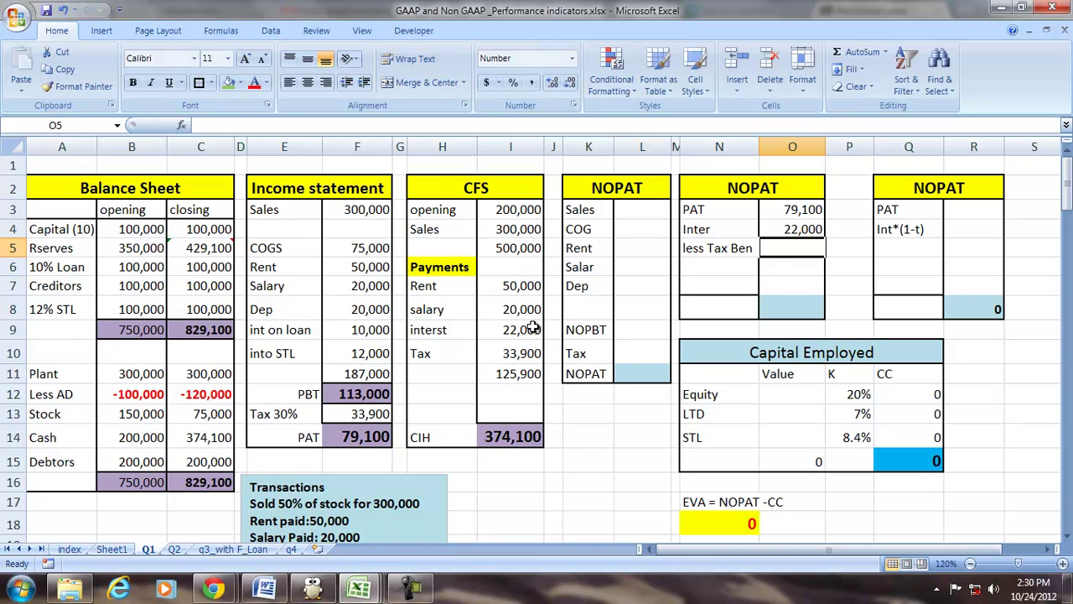
{"action": "type", "text": "-O4*."}
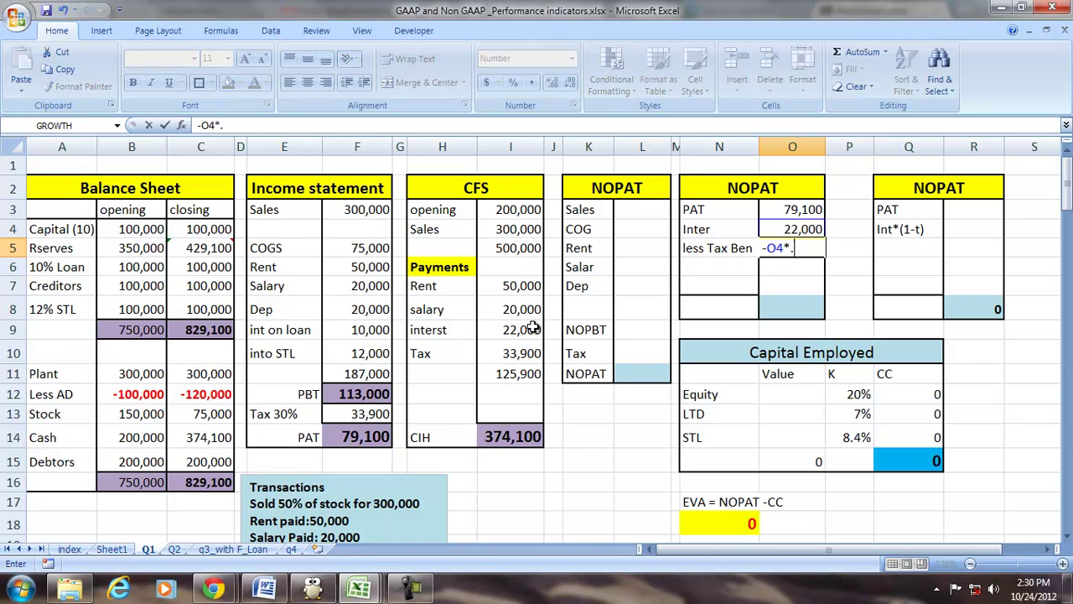
{"action": "type", "text": "30"}
{"action": "key", "text": "Return"}
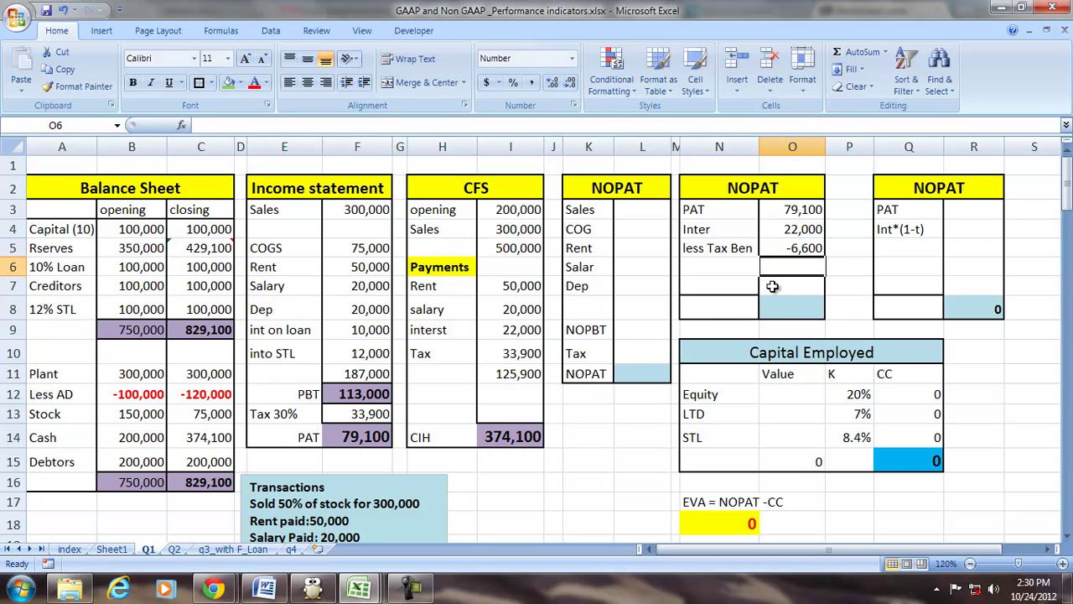
- AutoSum the NOPAT components to 94,500 and move that total into O8
{"action": "left_click_drag", "start_coordinate": [790, 211], "coordinate": [786, 242]}
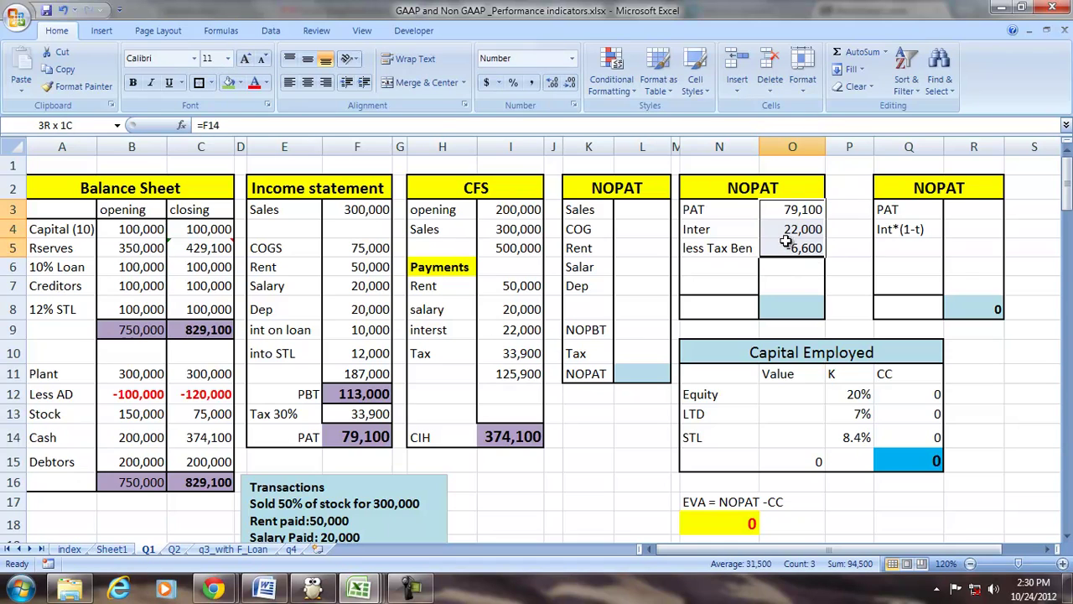
{"action": "left_click", "coordinate": [848, 52]}
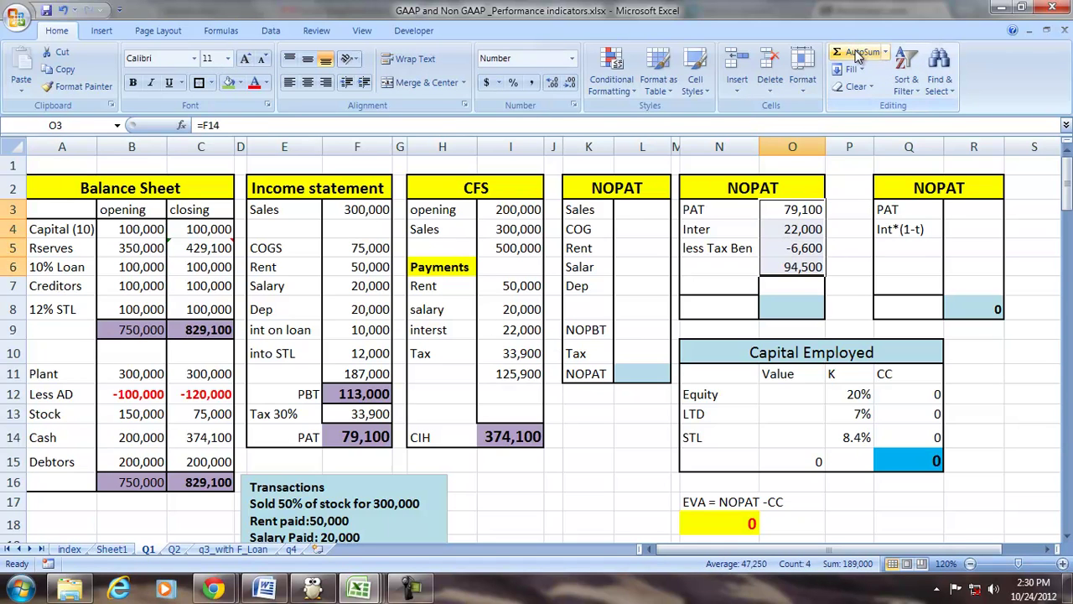
{"action": "left_click", "coordinate": [791, 267]}
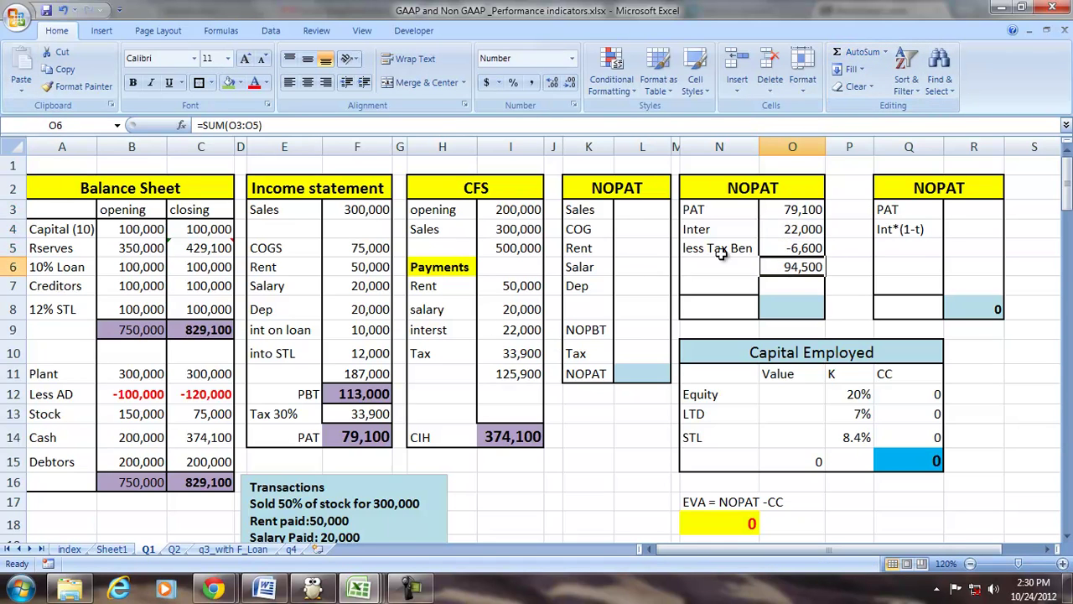
{"action": "left_click", "coordinate": [705, 300]}
{"action": "left_click", "coordinate": [801, 307]}
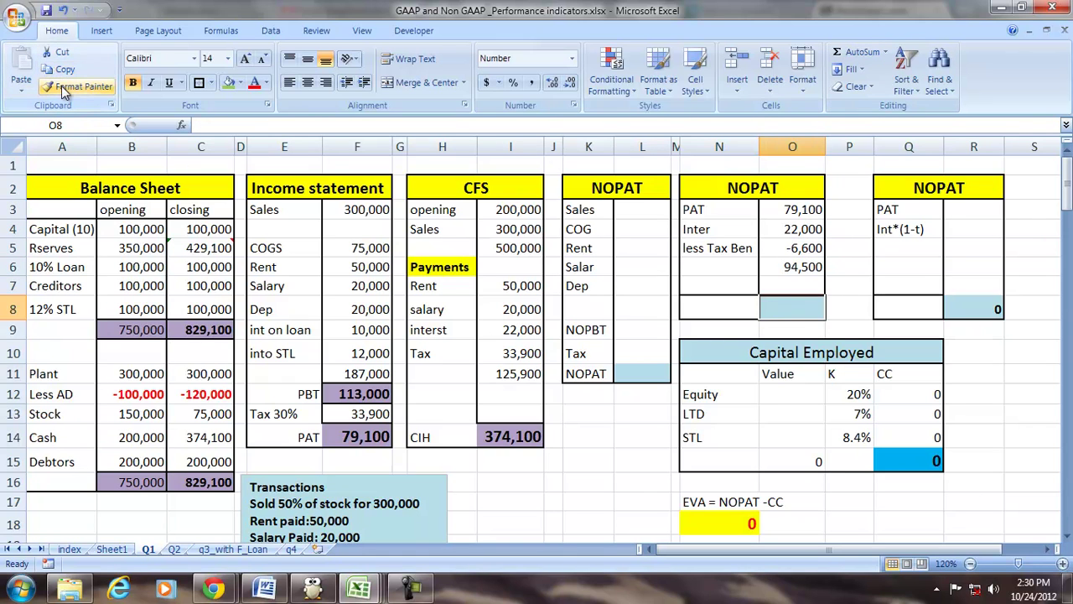
{"action": "left_click", "coordinate": [797, 268]}
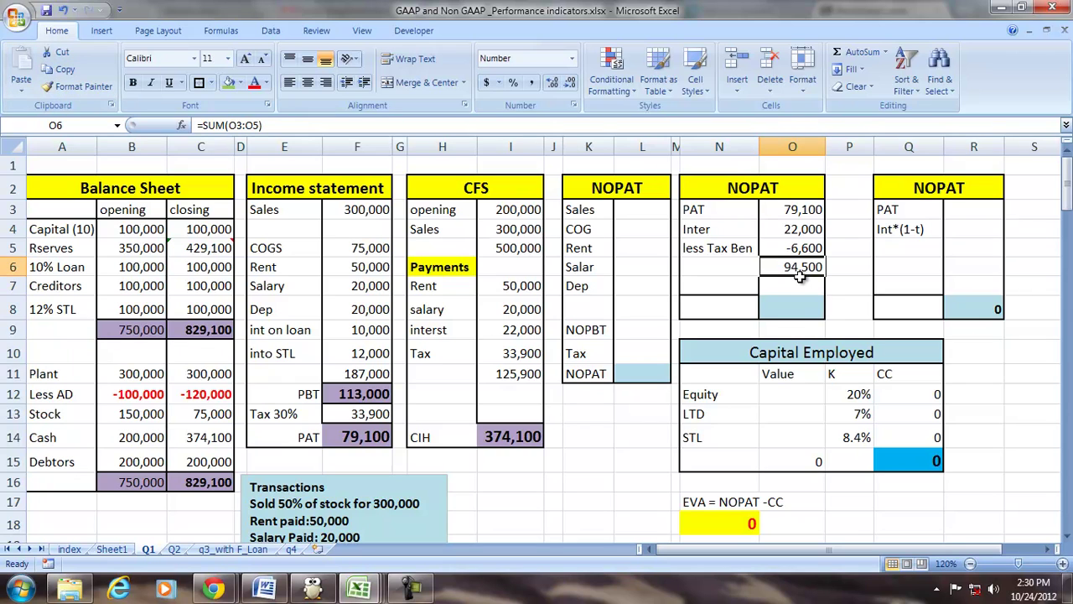
{"action": "key", "text": "ctrl+c"}
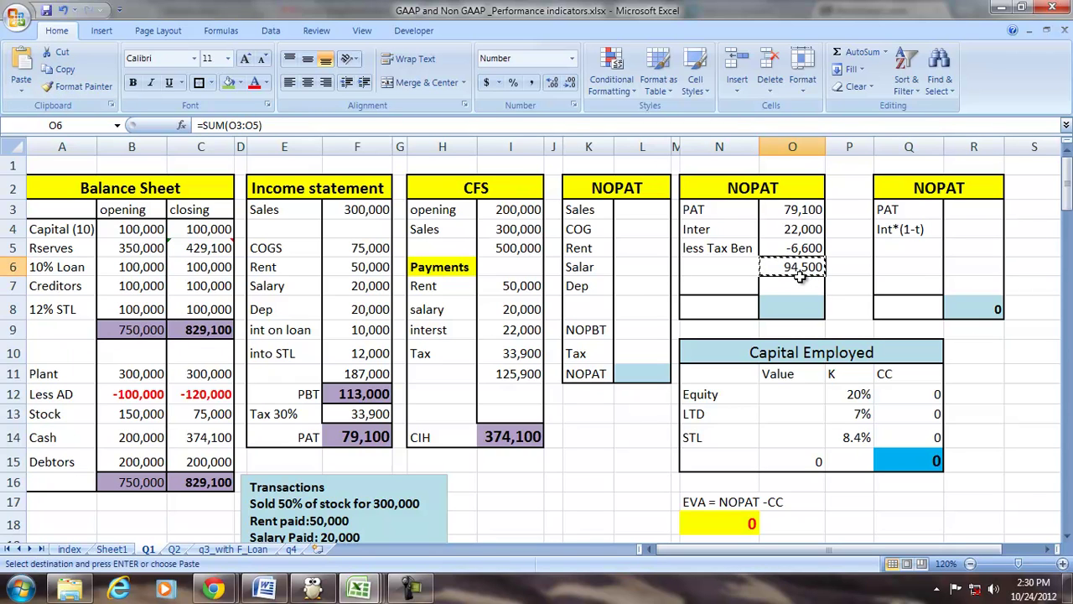
{"action": "key", "text": "Down"}
{"action": "key", "text": "Down"}
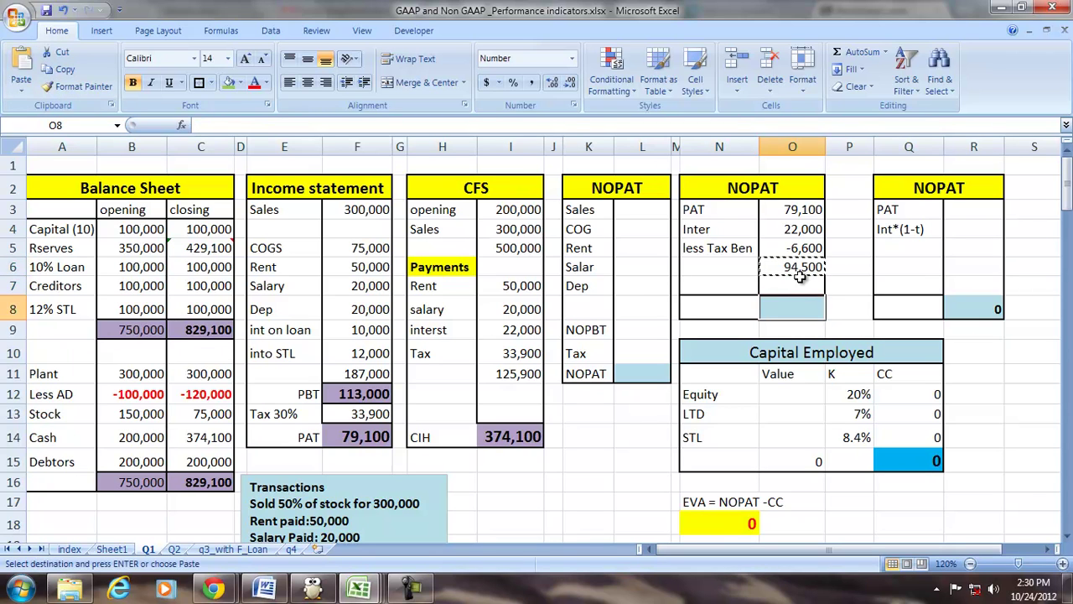
{"action": "key", "text": "Return"}
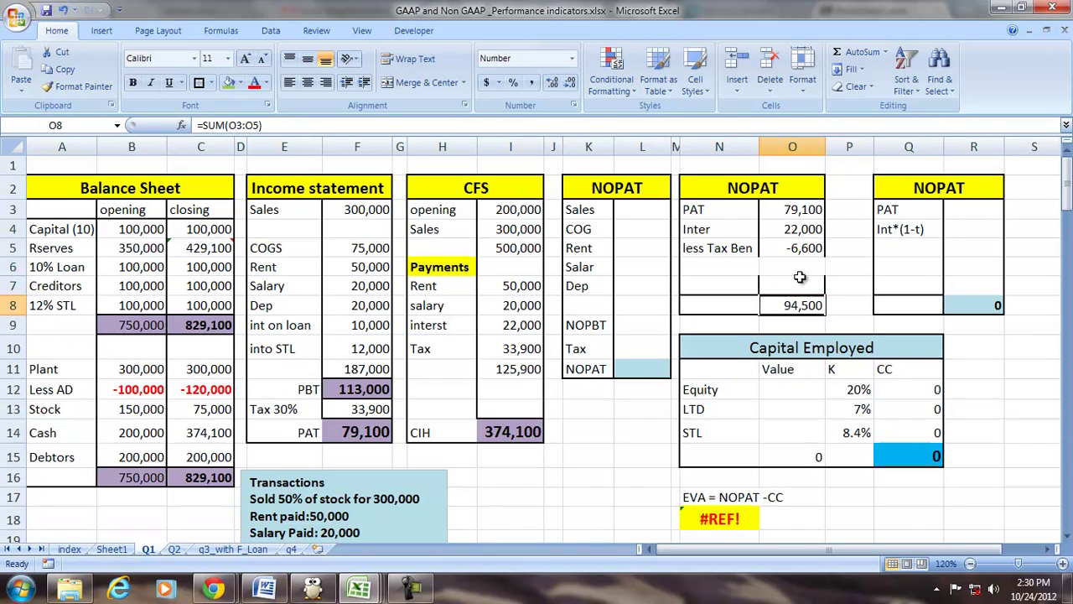
- Copy R8's bold blue total formatting onto O8 with Format Painter
{"action": "left_click", "coordinate": [961, 307]}
{"action": "left_click", "coordinate": [77, 86]}
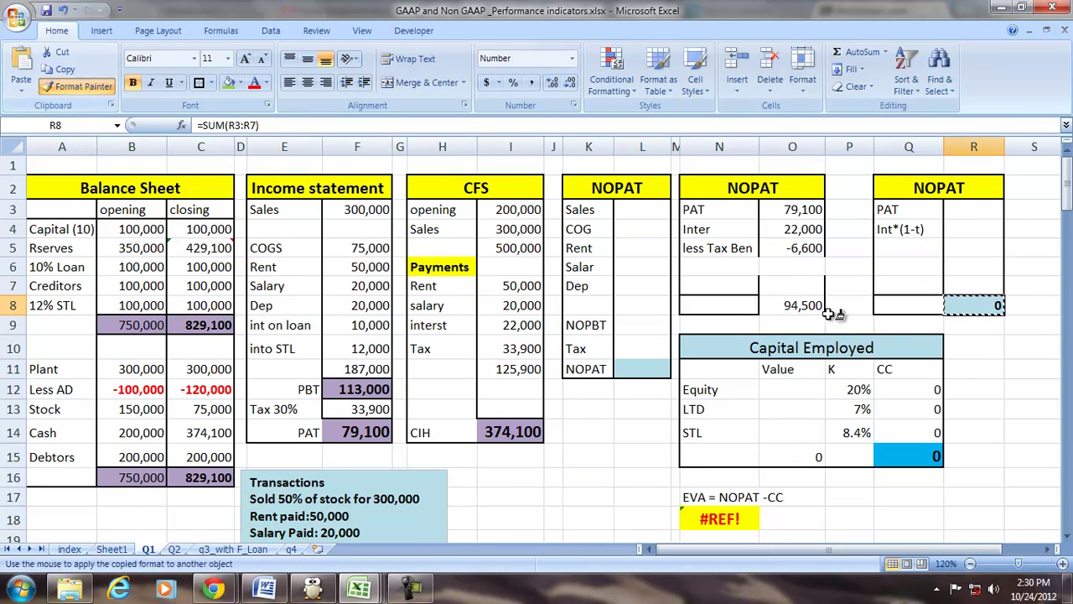
{"action": "left_click", "coordinate": [813, 307]}
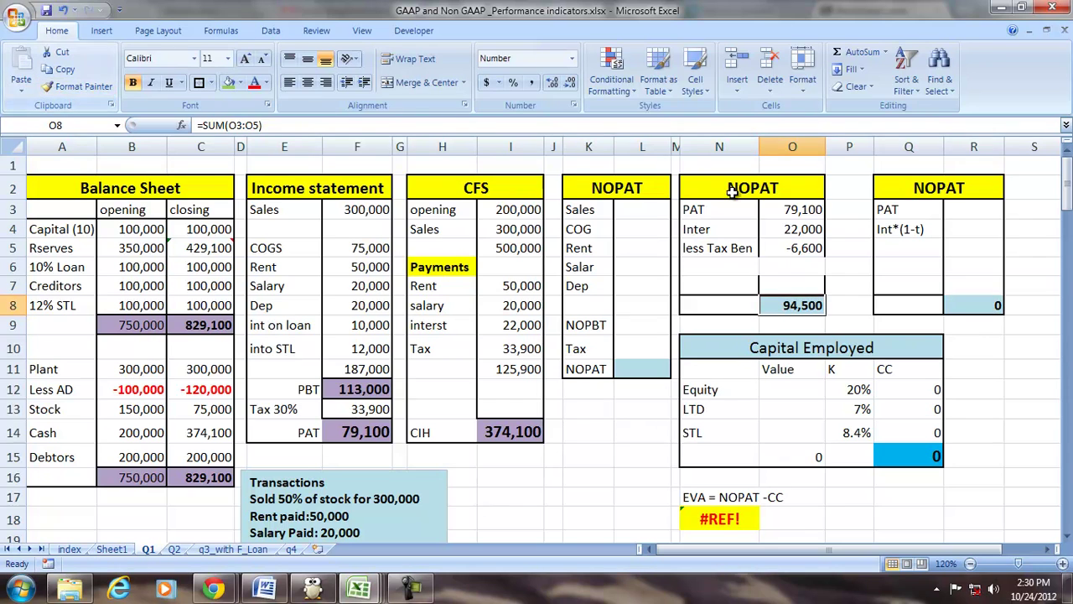
- Link R3 to PAT in O3 and set R4 to =I9*.70 (15,400), so R8 totals 94,500
{"action": "left_click", "coordinate": [968, 206]}
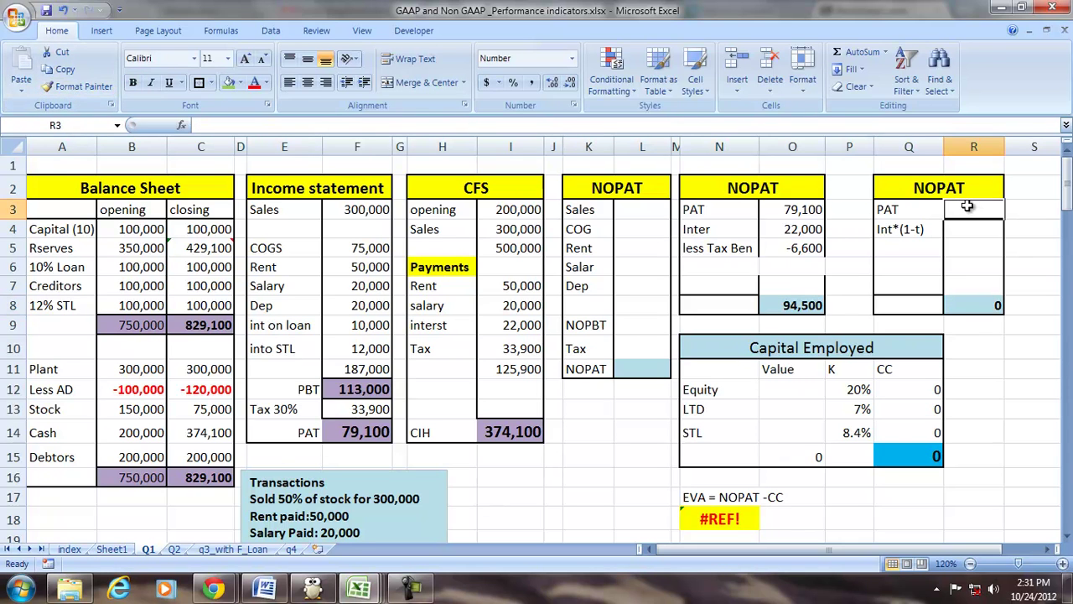
{"action": "type", "text": "="}
{"action": "left_click", "coordinate": [791, 207]}
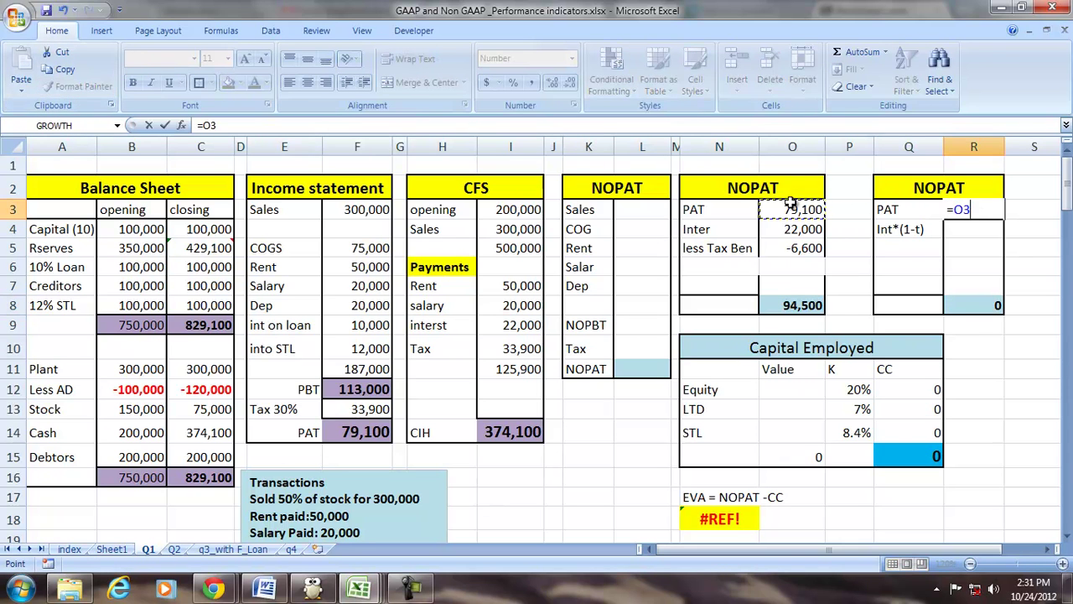
{"action": "key", "text": "Return"}
{"action": "type", "text": "="}
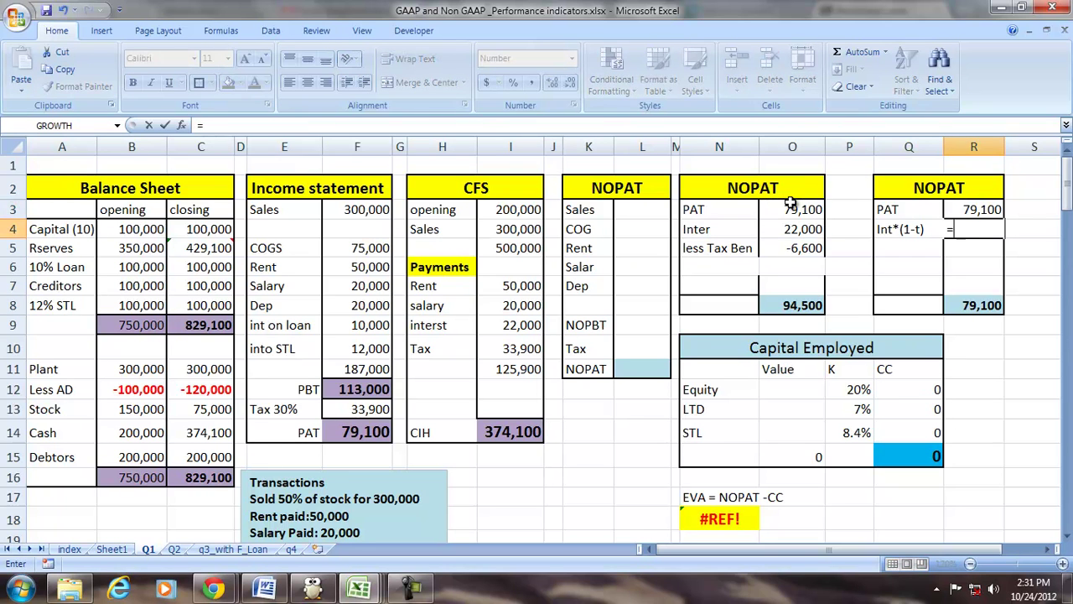
{"action": "left_click", "coordinate": [517, 325]}
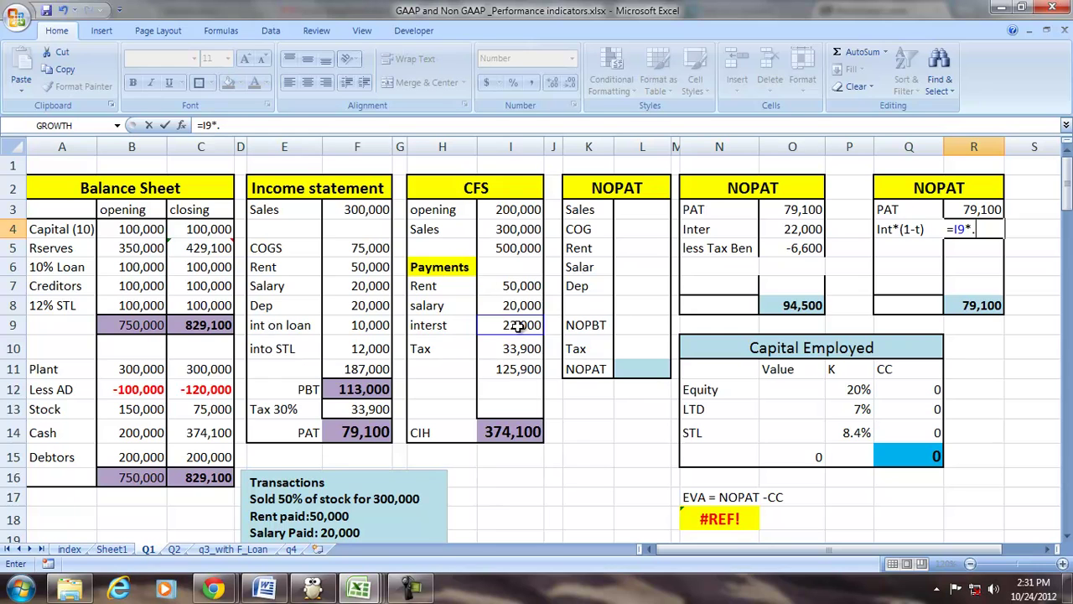
{"action": "key", "text": "Return"}
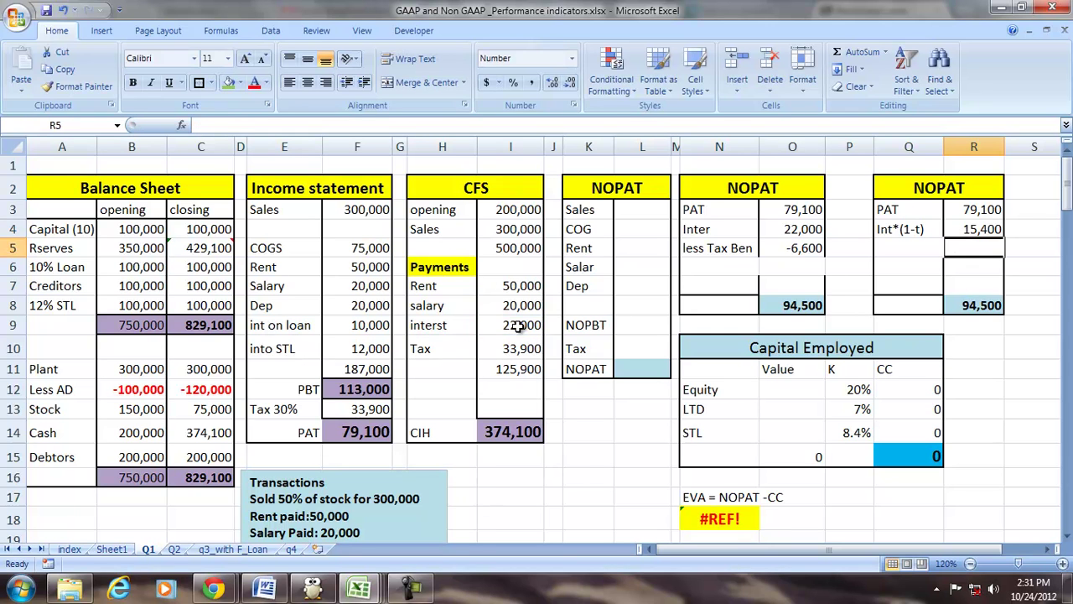
{"action": "left_click", "coordinate": [960, 306]}
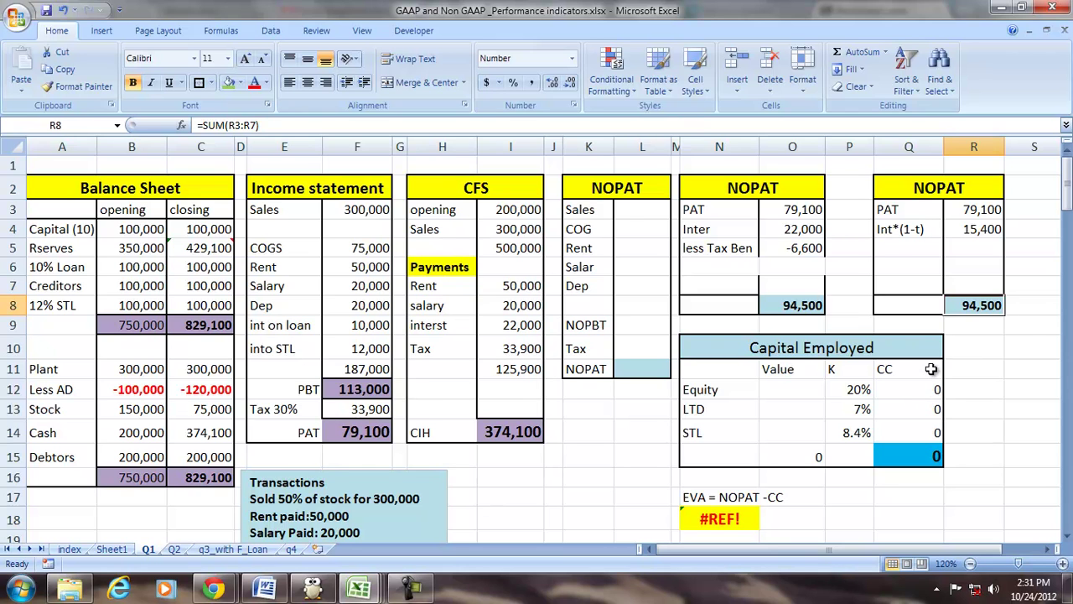
- Link L3:L7 to Sales, COGS, Rent, Salary and depreciation in F3 and F5:F8
{"action": "left_click", "coordinate": [619, 208]}
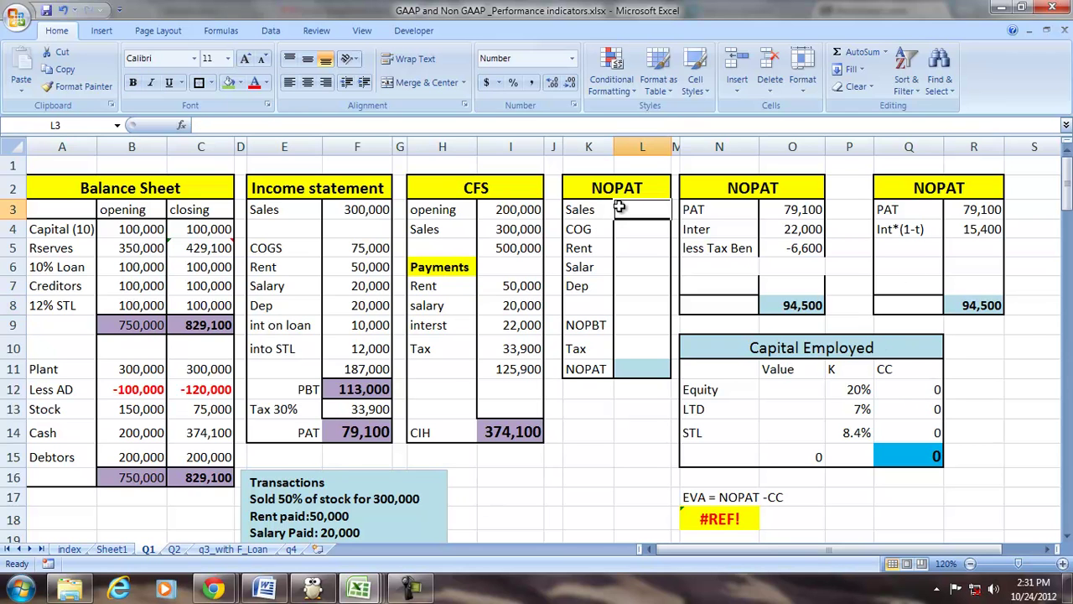
{"action": "type", "text": "="}
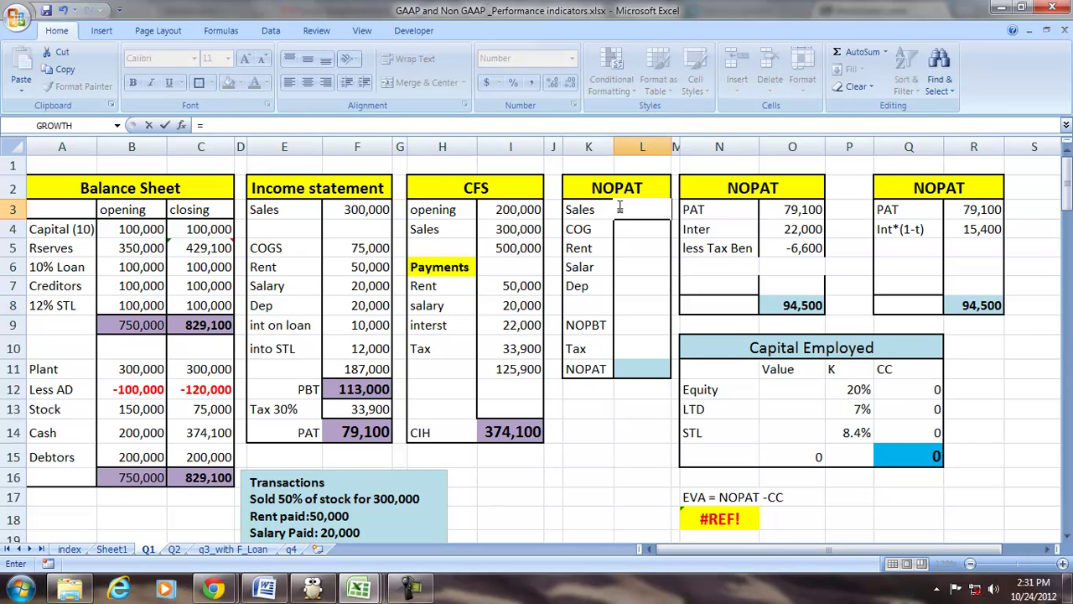
{"action": "left_click", "coordinate": [338, 212]}
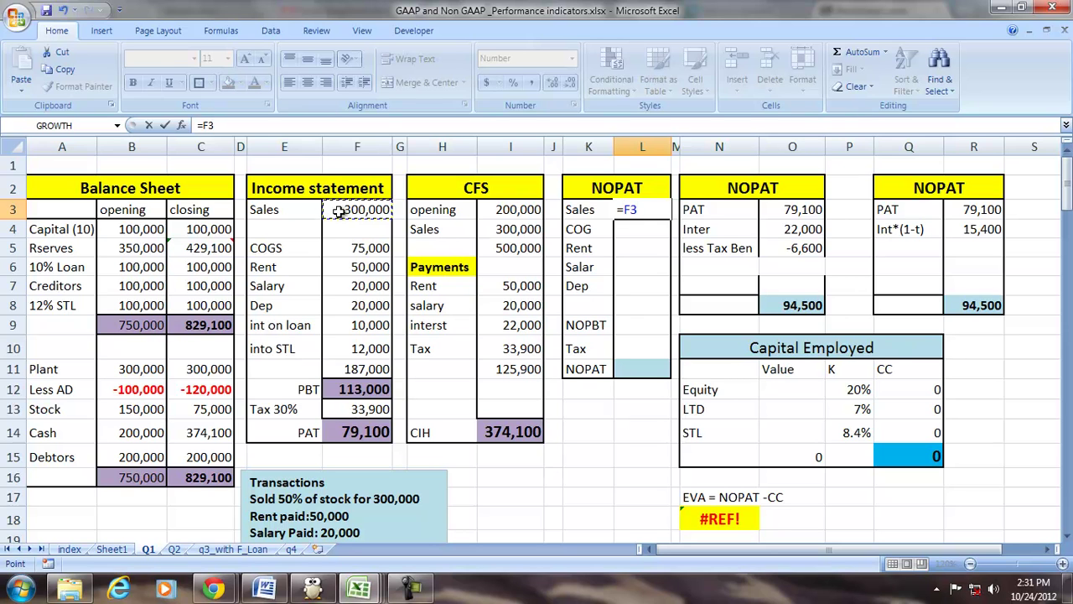
{"action": "key", "text": "Return"}
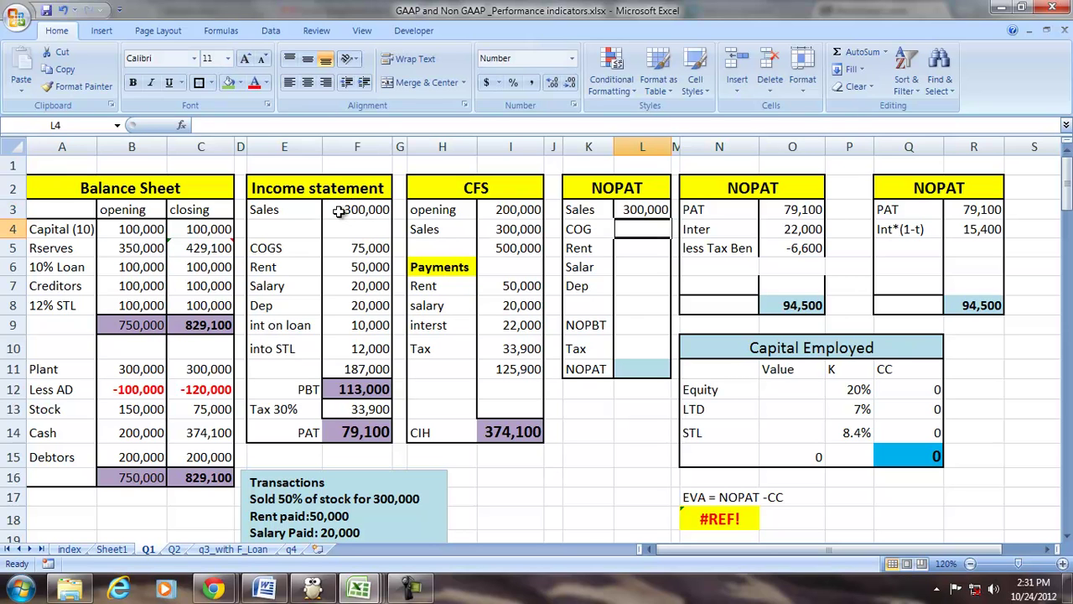
{"action": "type", "text": "="}
{"action": "left_click", "coordinate": [370, 247]}
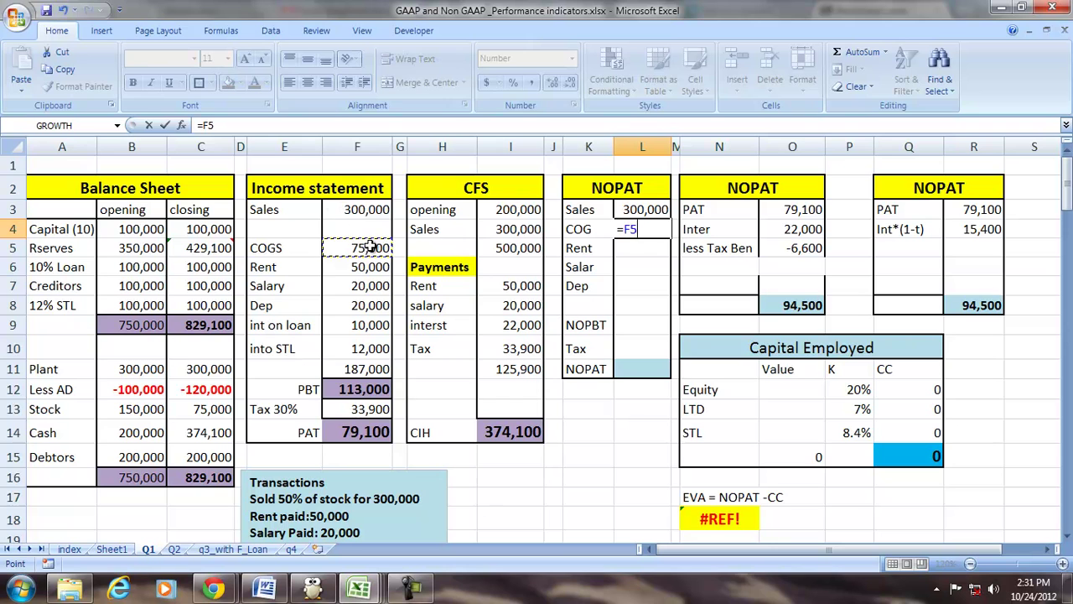
{"action": "key", "text": "Return"}
{"action": "type", "text": "="}
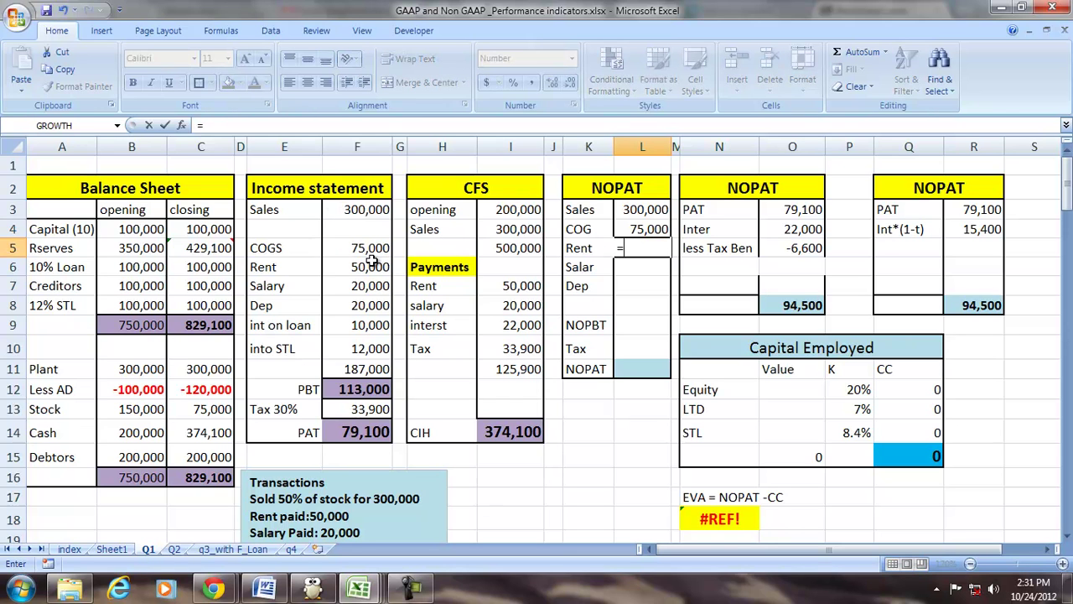
{"action": "left_click", "coordinate": [370, 262]}
{"action": "key", "text": "Return"}
{"action": "type", "text": "="}
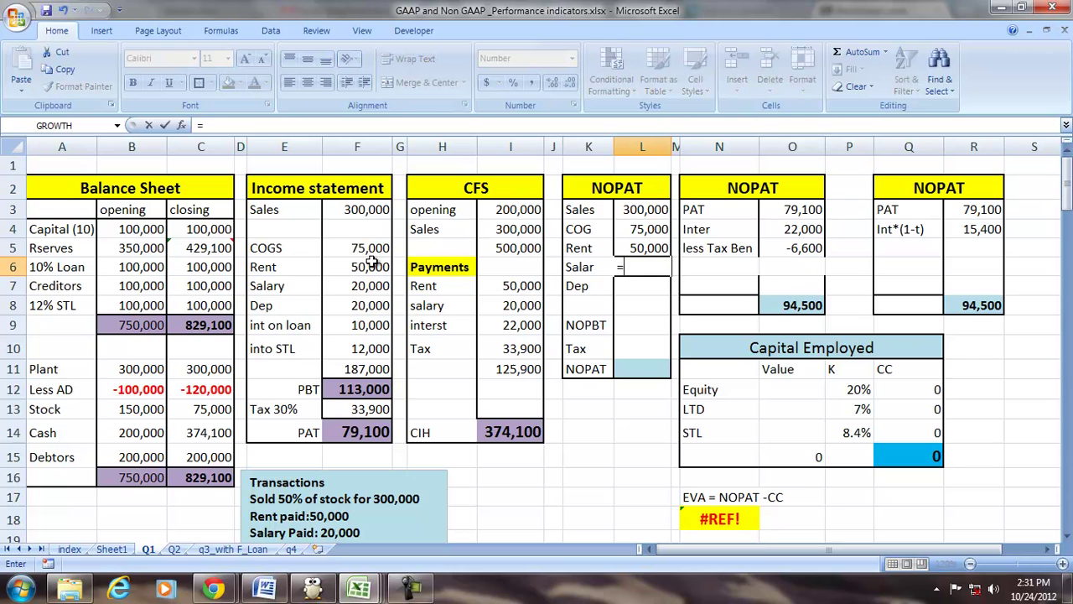
{"action": "left_click", "coordinate": [367, 288]}
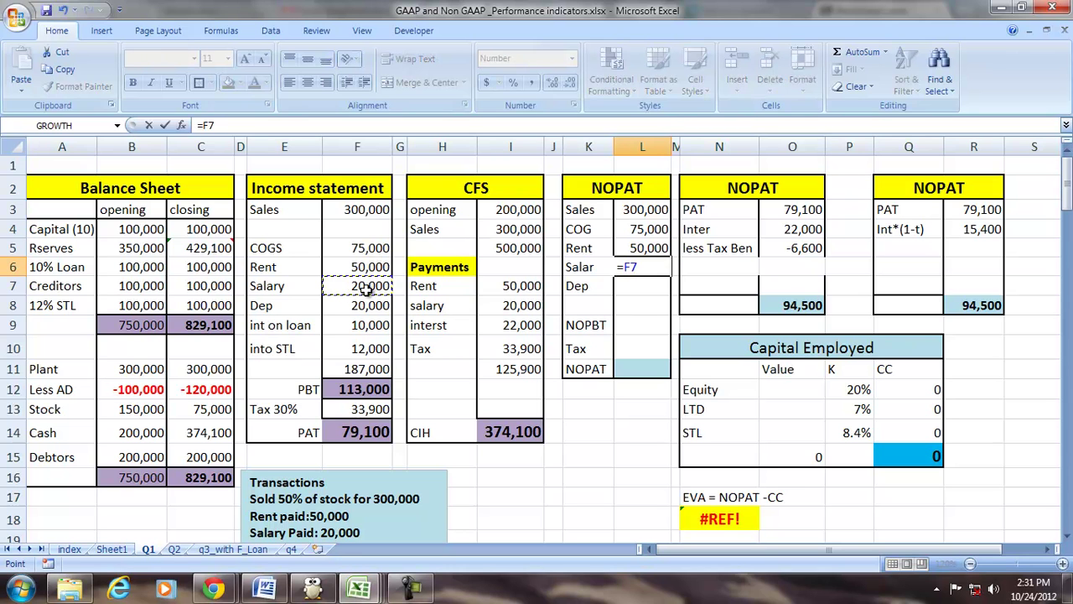
{"action": "key", "text": "Return"}
{"action": "type", "text": "="}
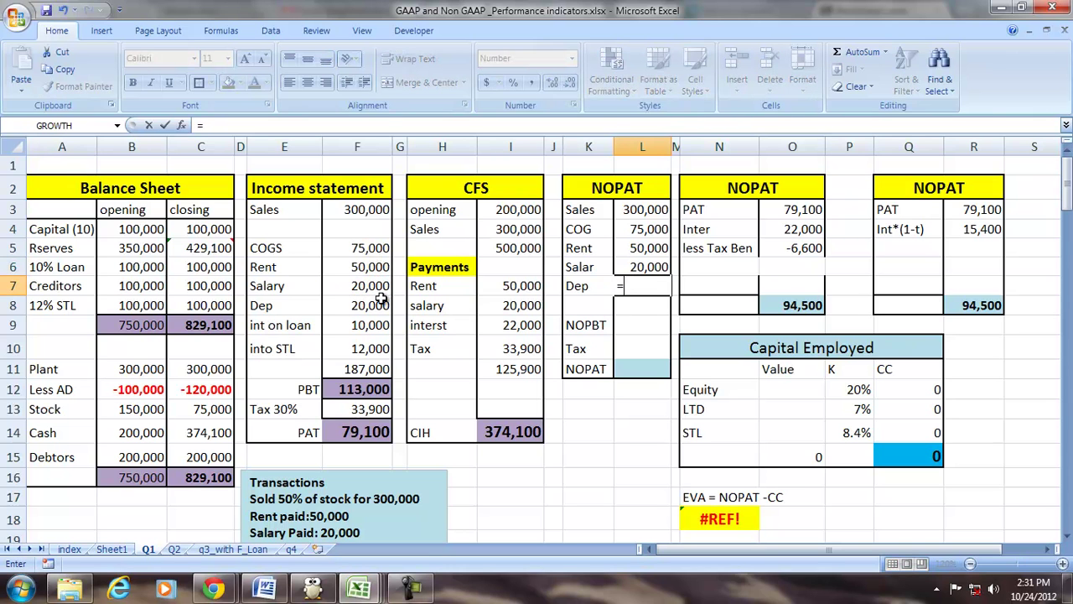
{"action": "left_click", "coordinate": [374, 304]}
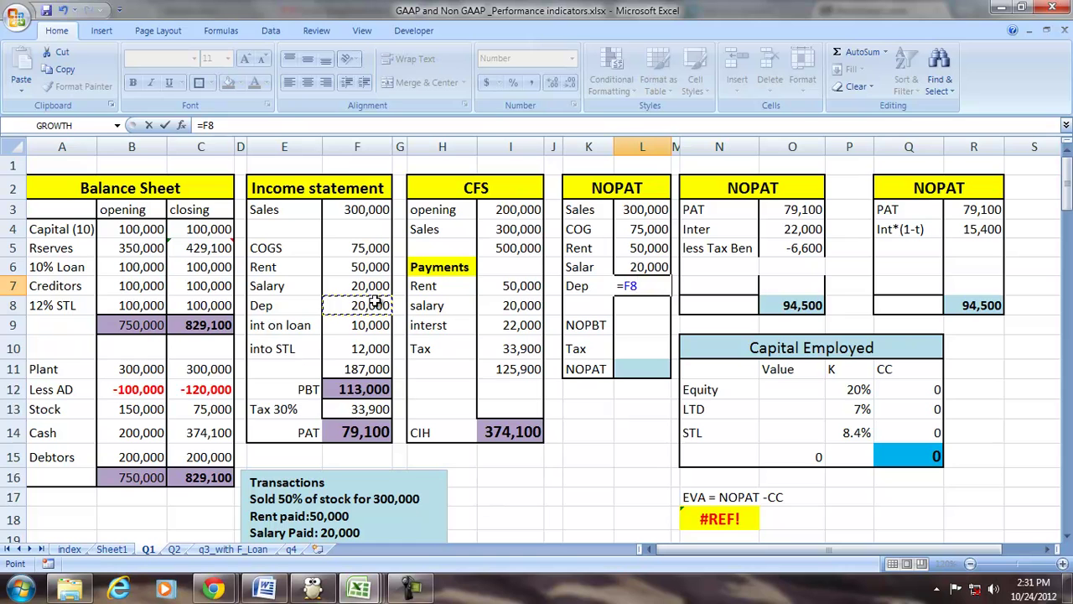
{"action": "key", "text": "Return"}
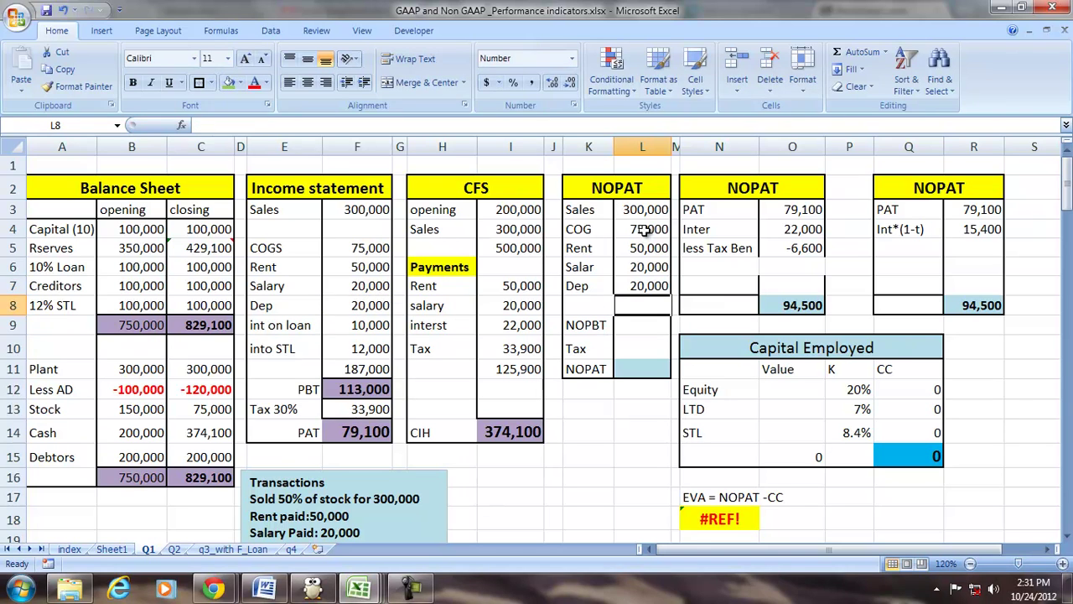
- AutoSum costs L4:L7 to 165,000 in L8 and compute NOPBT =L3-L8 as 135,000
{"action": "left_click_drag", "start_coordinate": [646, 237], "coordinate": [643, 285]}
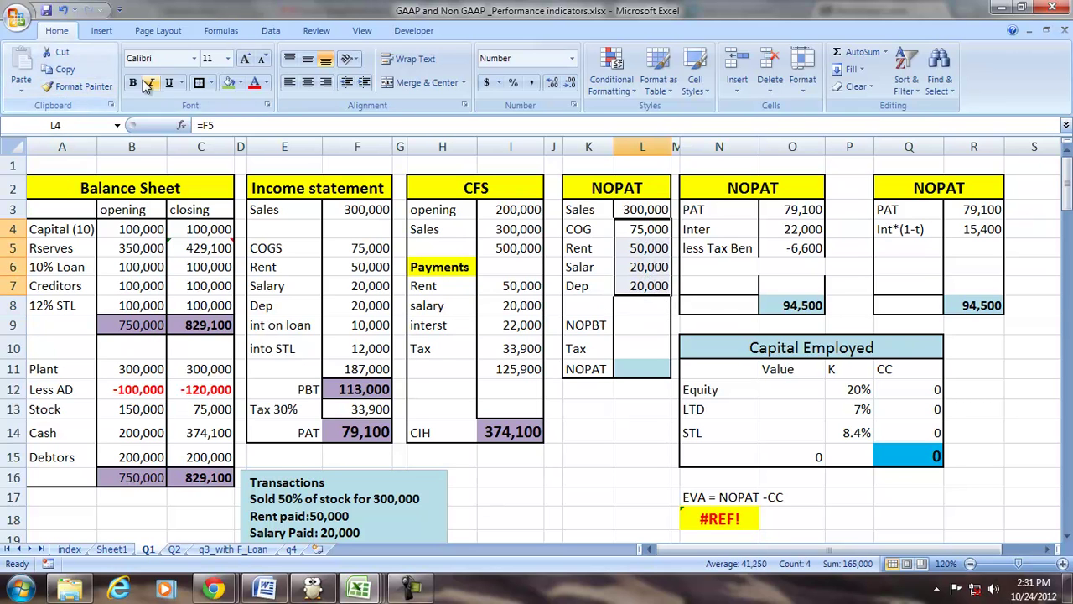
{"action": "left_click", "coordinate": [849, 55]}
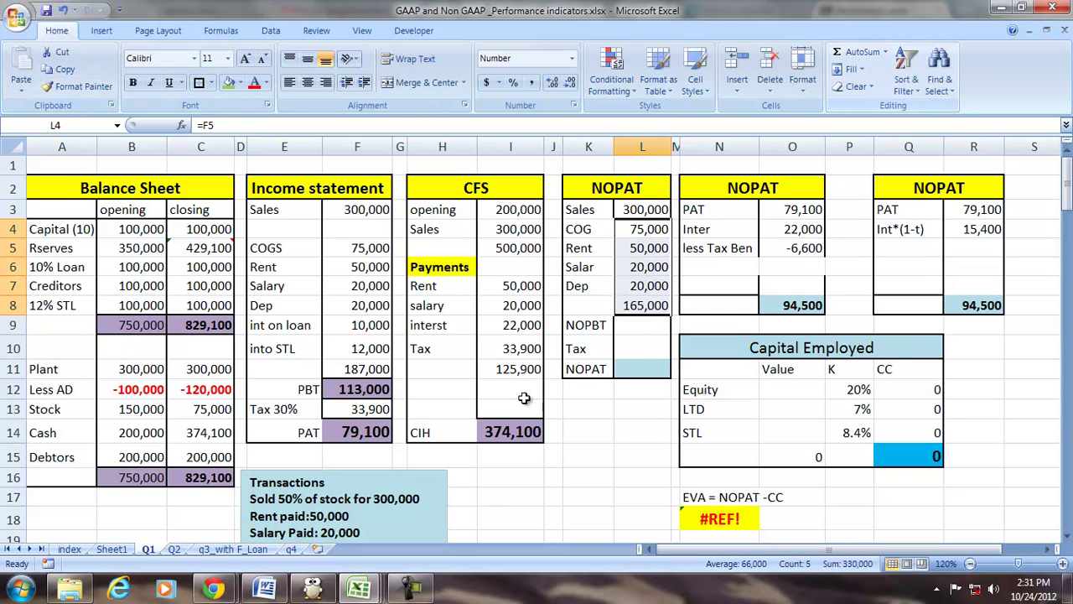
{"action": "left_click", "coordinate": [623, 325]}
{"action": "type", "text": "="}
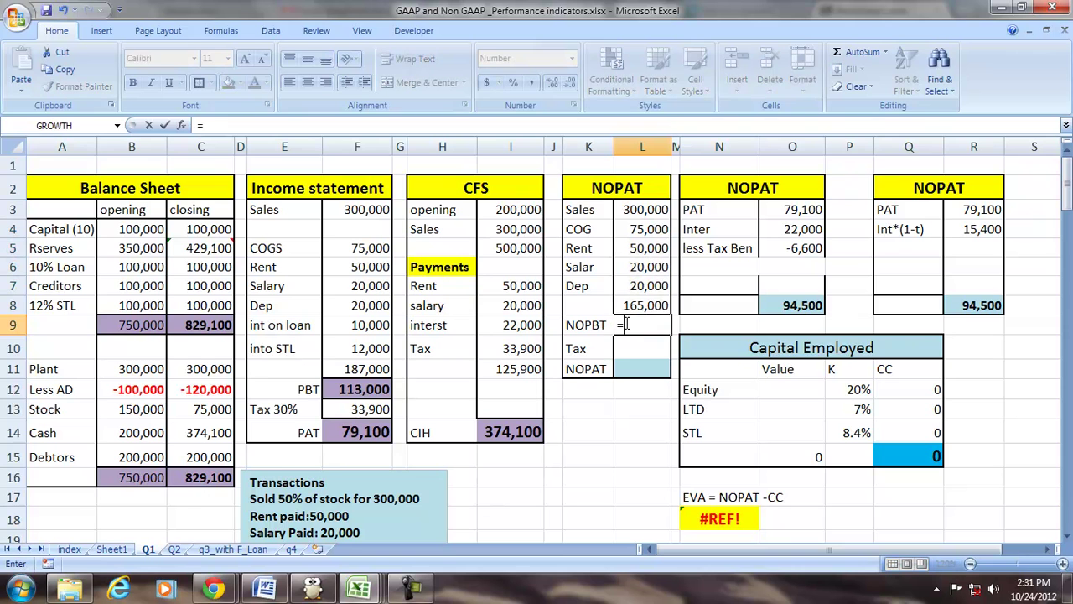
{"action": "key", "text": "Up"}
{"action": "key", "text": "Up"}
{"action": "key", "text": "Up"}
{"action": "key", "text": "Up"}
{"action": "key", "text": "Up"}
{"action": "key", "text": "Up"}
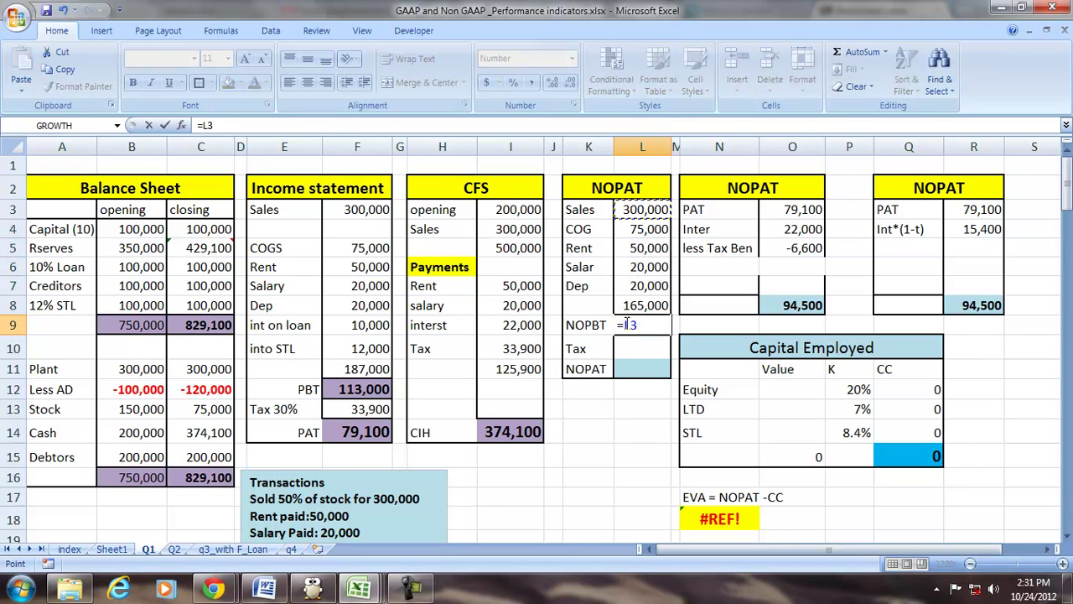
{"action": "type", "text": "-"}
{"action": "key", "text": "Up"}
{"action": "key", "text": "Return"}
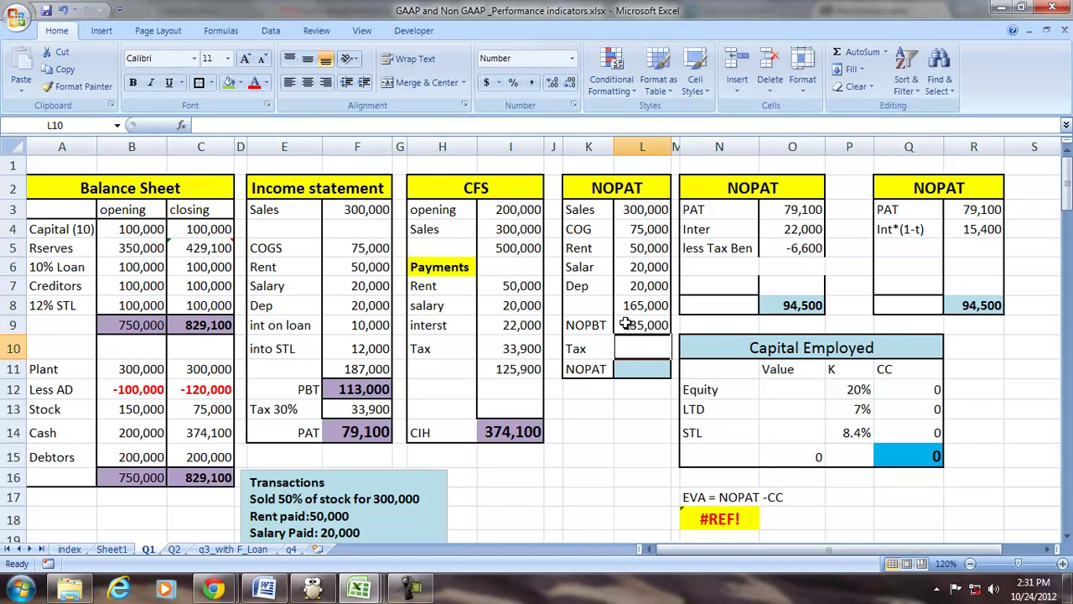
- Compute tax =L9*.30 as 40,500 and NOPAT =L9-L10 as 94,500
{"action": "type", "text": "="}
{"action": "key", "text": "Up"}
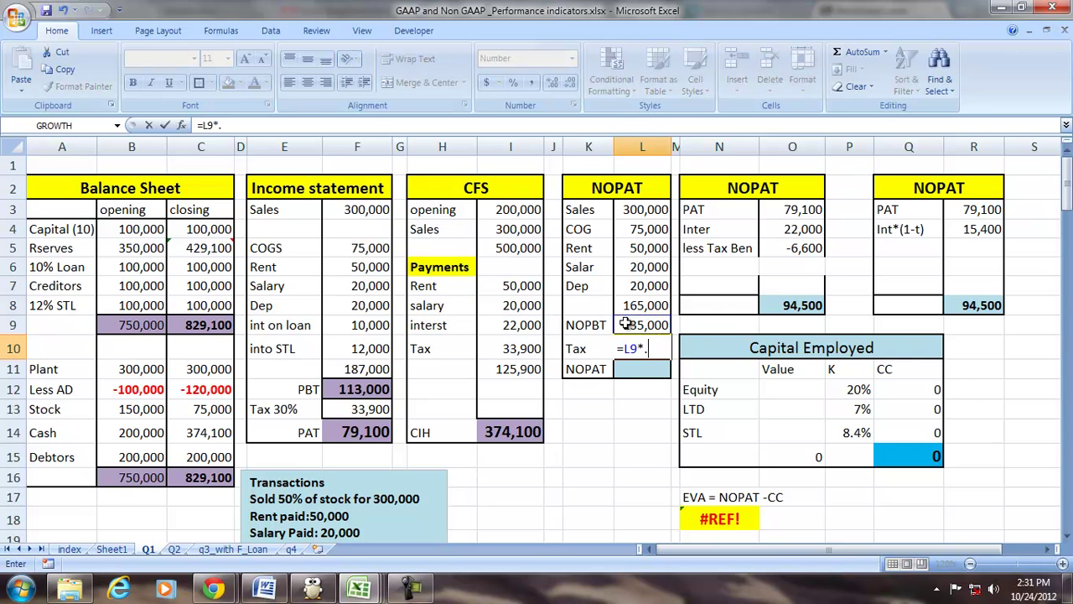
{"action": "type", "text": "*.30"}
{"action": "key", "text": "Return"}
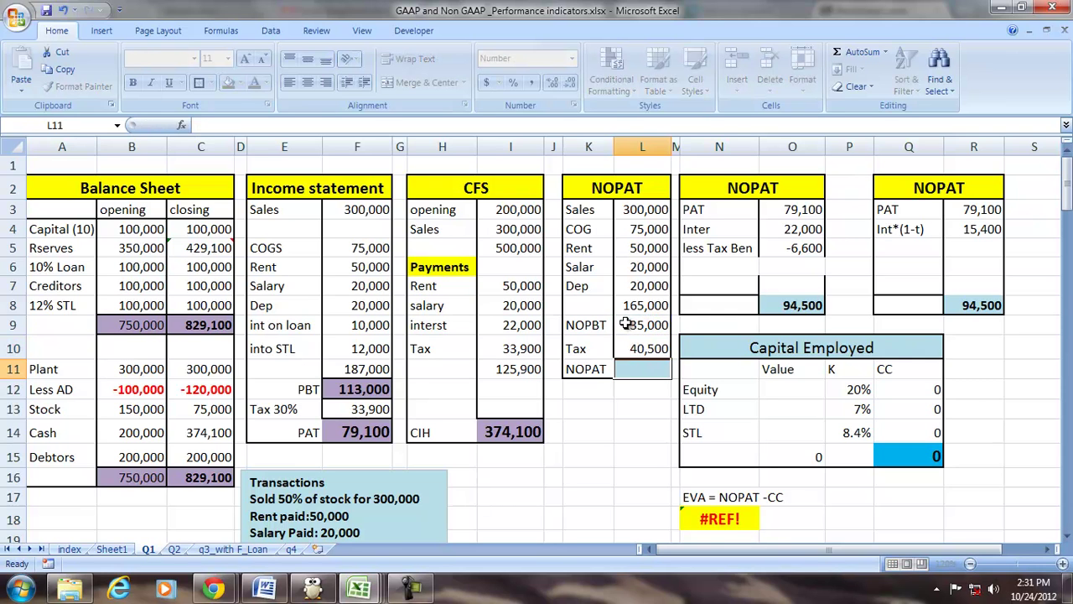
{"action": "type", "text": "="}
{"action": "key", "text": "Up"}
{"action": "key", "text": "Up"}
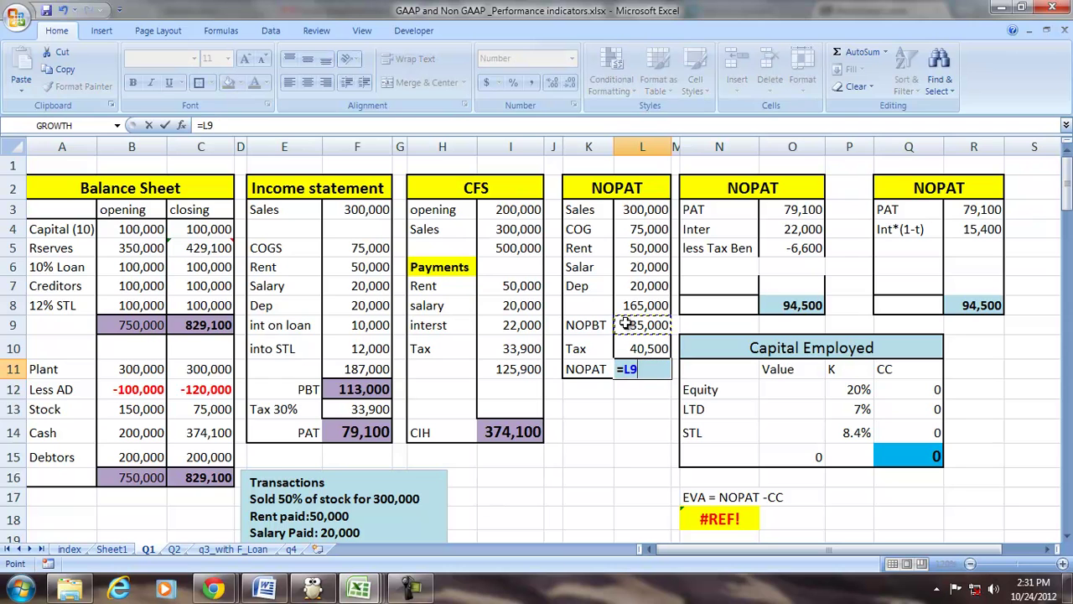
{"action": "type", "text": "-"}
{"action": "key", "text": "Up"}
{"action": "key", "text": "Return"}
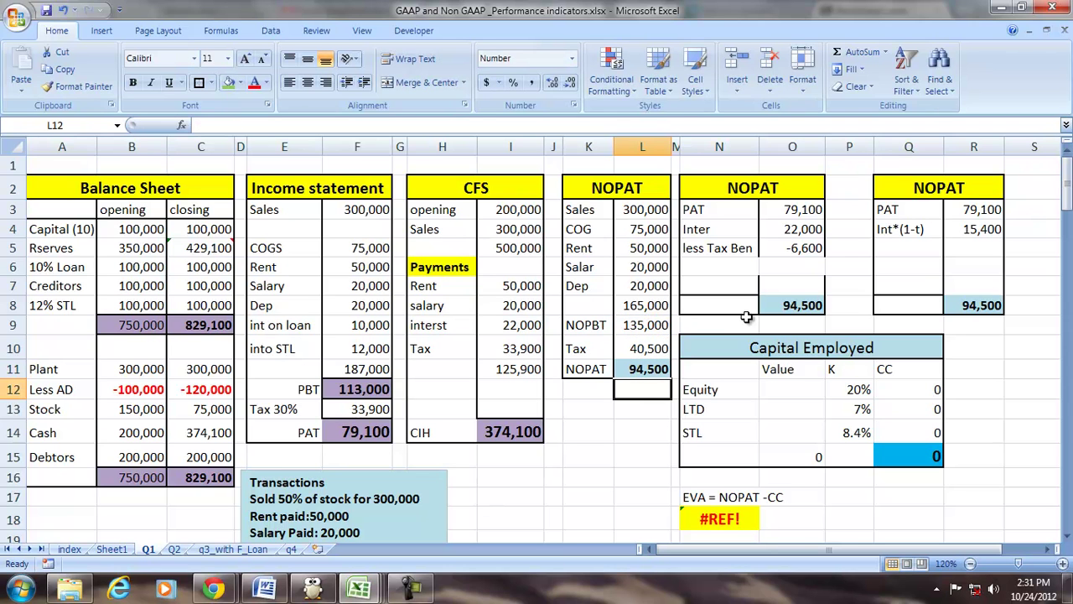
{"action": "left_click", "coordinate": [627, 373]}
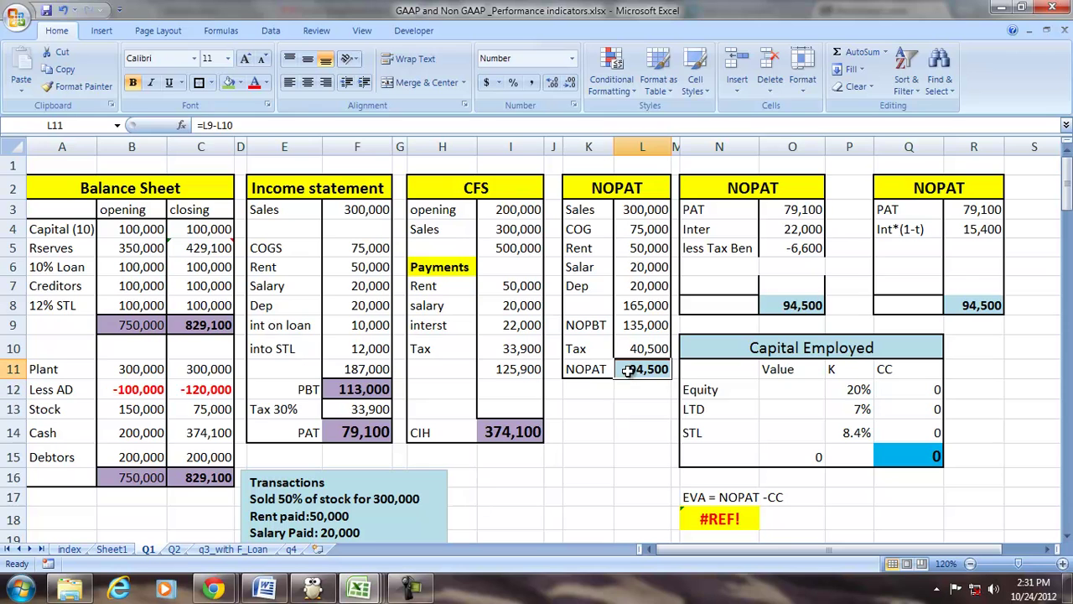
{"action": "left_click", "coordinate": [600, 210]}
{"action": "left_click", "coordinate": [639, 369]}
{"action": "left_click", "coordinate": [792, 305]}
{"action": "left_click", "coordinate": [700, 210]}
{"action": "left_click", "coordinate": [701, 229]}
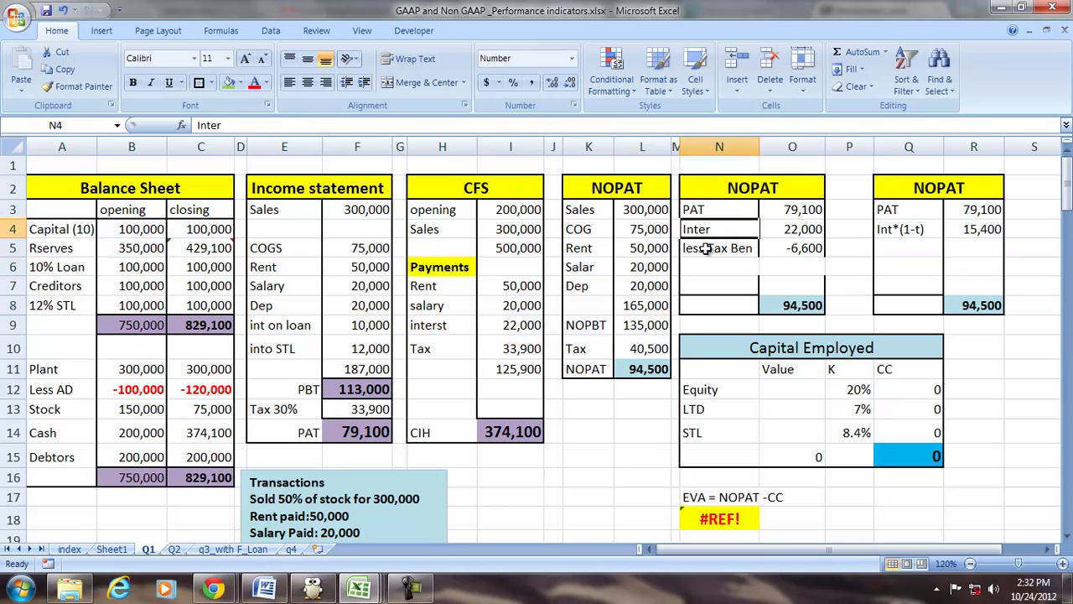
{"action": "left_click", "coordinate": [706, 249]}
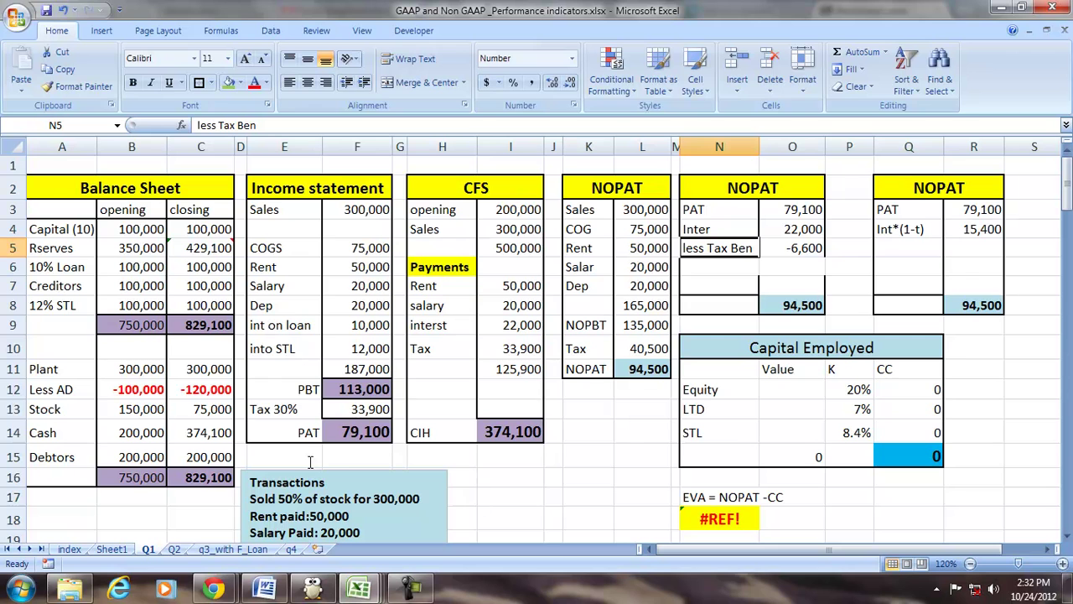
{"action": "left_click", "coordinate": [369, 433]}
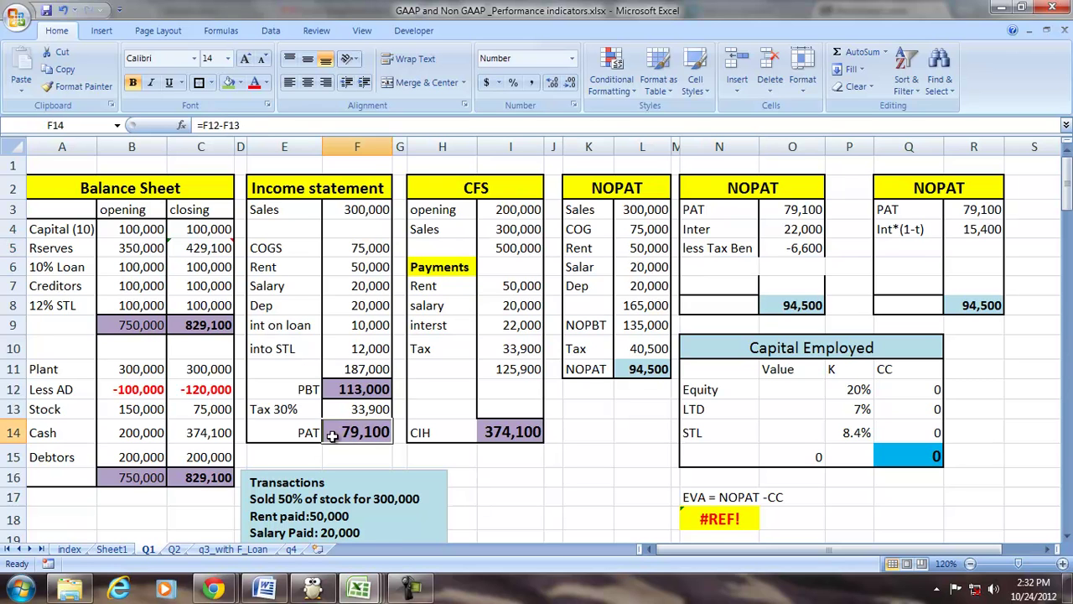
{"action": "left_click", "coordinate": [655, 370]}
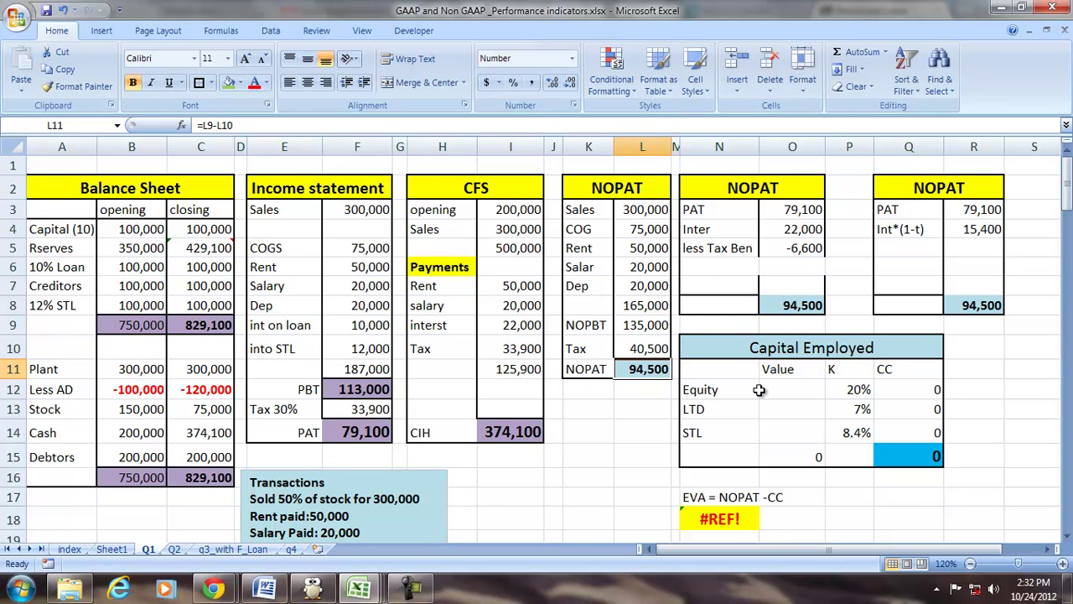
- Enter equity =C4+C5 in O12, giving 529,100
{"action": "left_click", "coordinate": [759, 390]}
{"action": "left_click", "coordinate": [763, 390]}
{"action": "type", "text": "="}
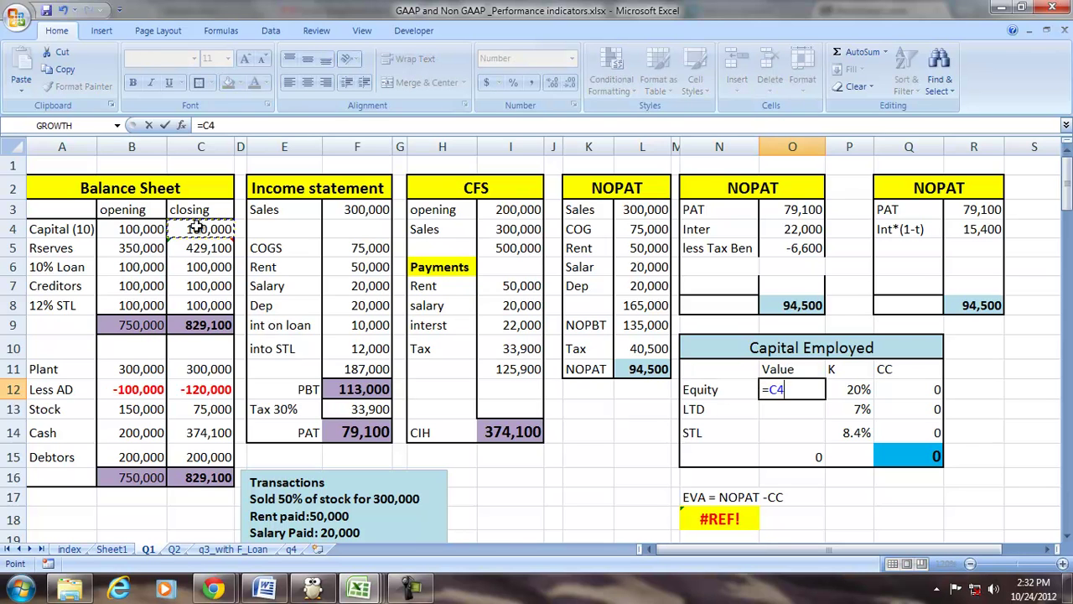
{"action": "type", "text": "+"}
{"action": "left_click", "coordinate": [199, 251]}
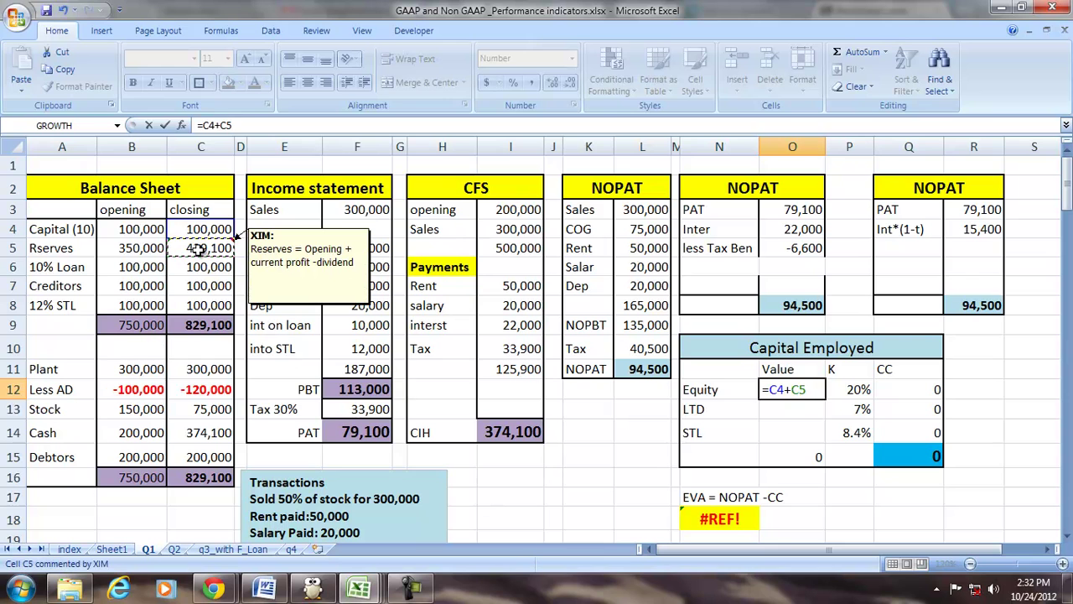
{"action": "key", "text": "Return"}
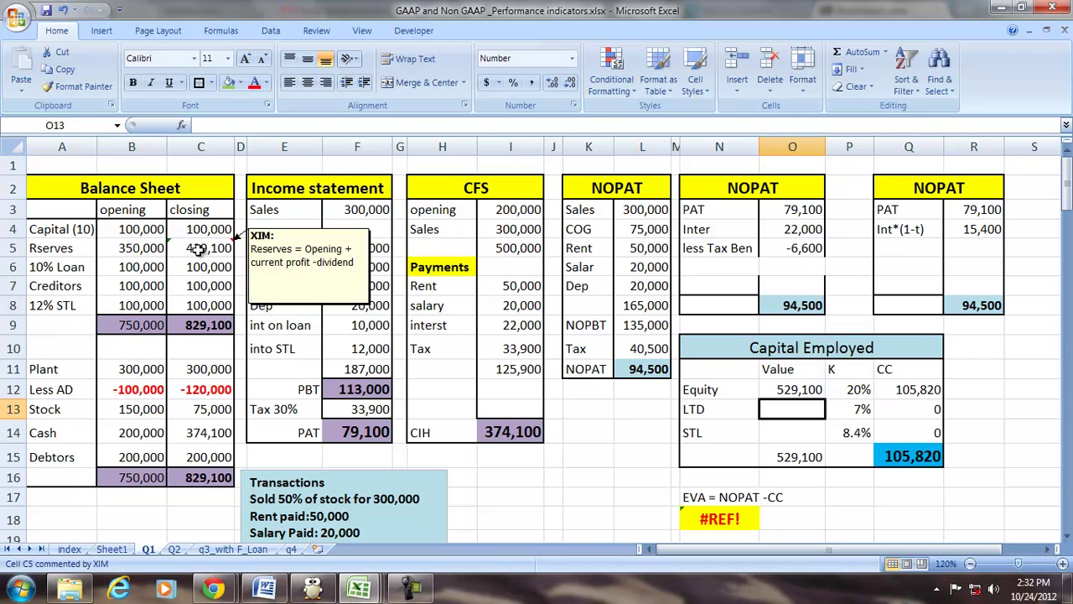
- Clear the cost-of-capital rates in P12:P14 and trace O12's precedents
{"action": "left_click_drag", "start_coordinate": [849, 386], "coordinate": [849, 425]}
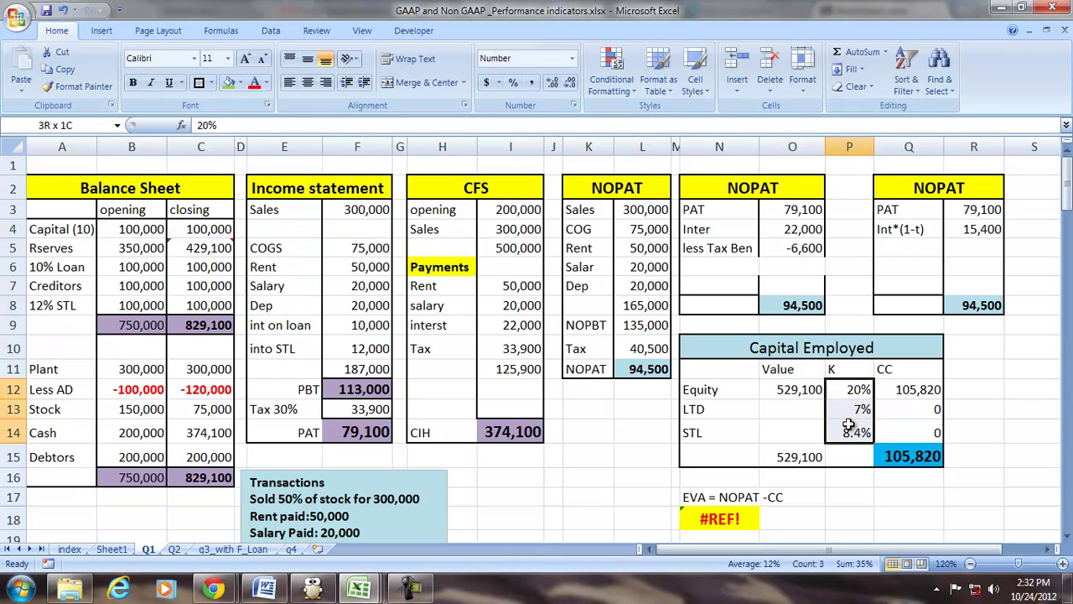
{"action": "key", "text": "Delete"}
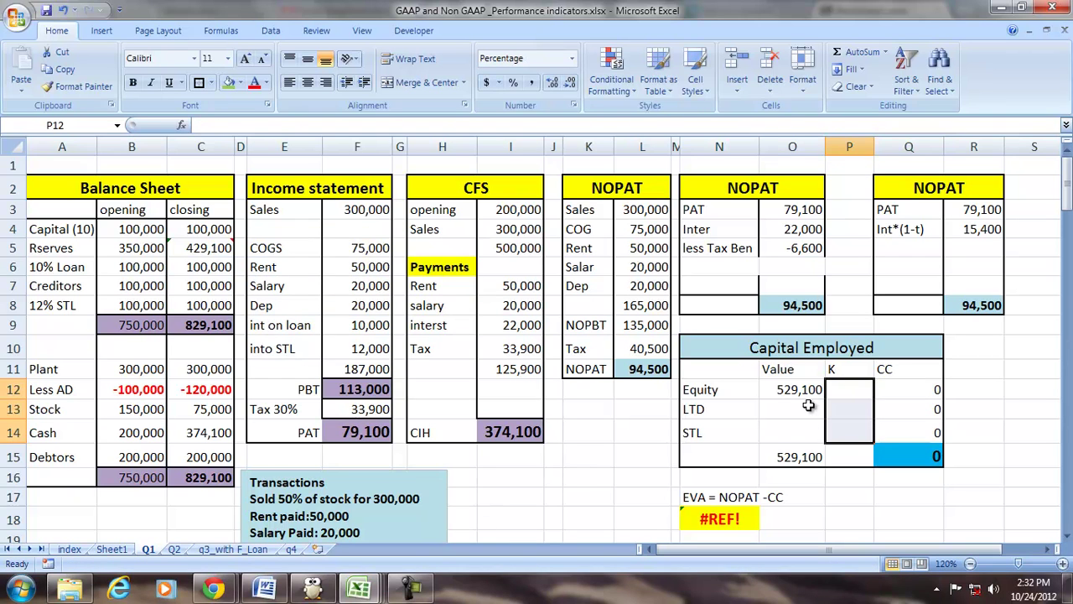
{"action": "left_click", "coordinate": [783, 388]}
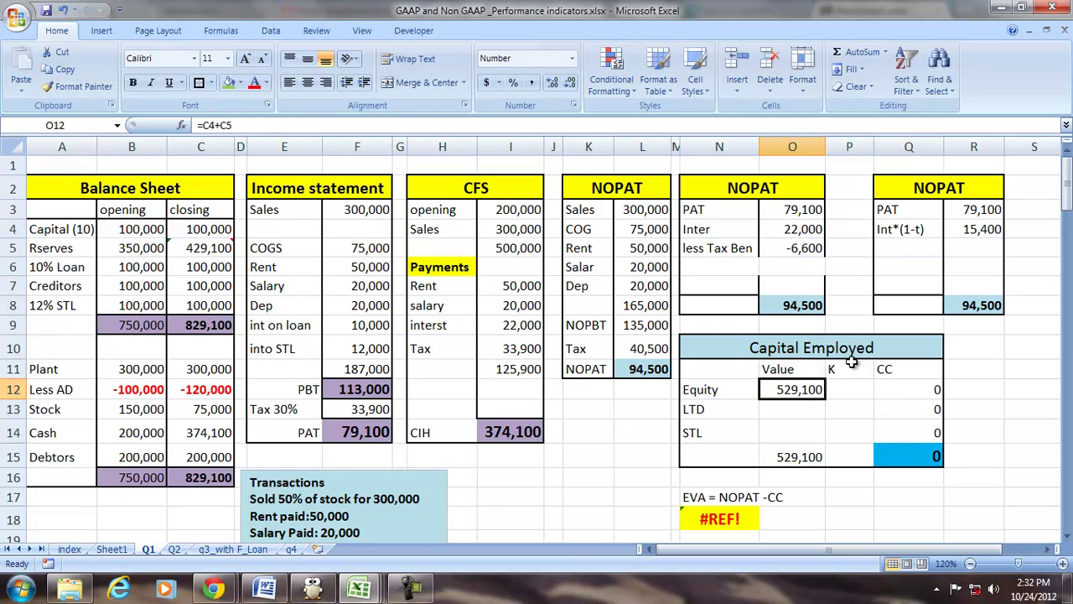
{"action": "left_click", "coordinate": [221, 31]}
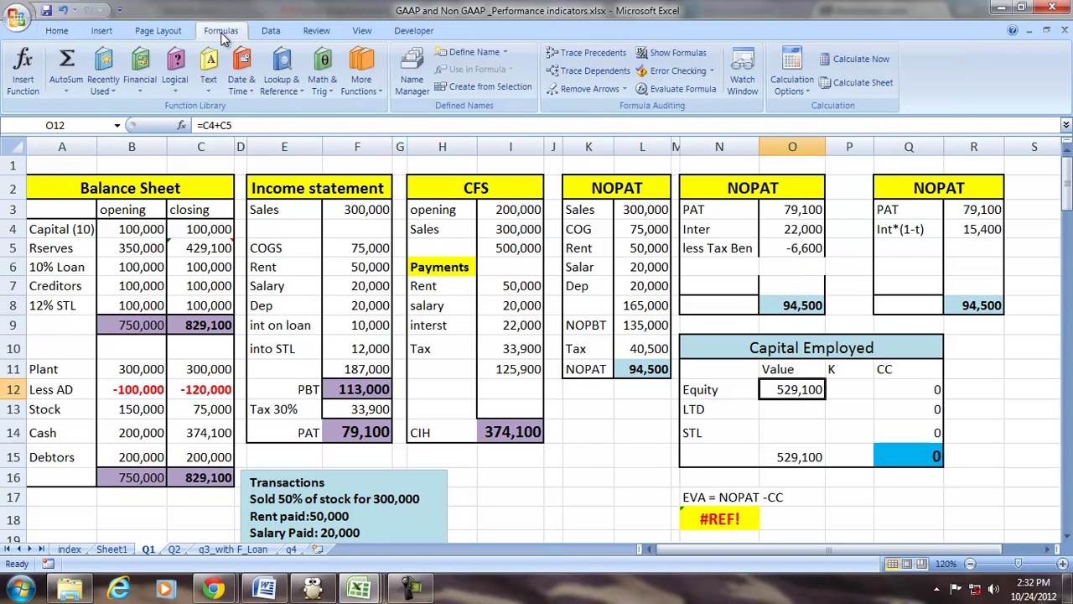
{"action": "left_click", "coordinate": [580, 54]}
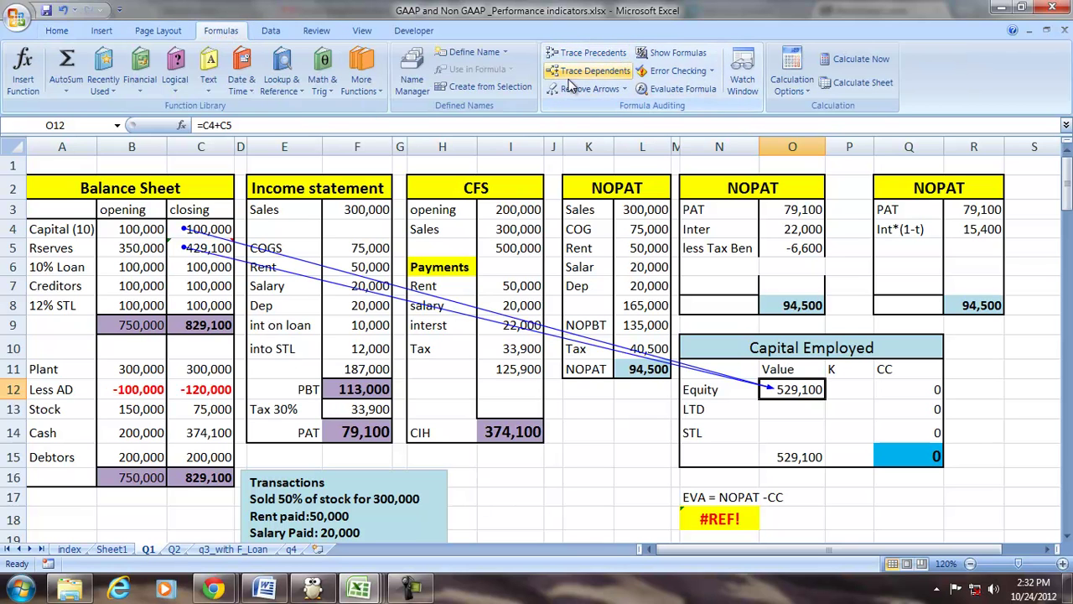
- Link LTD to =C6 and STL to =C8, 100,000 each, totalling 729,100
{"action": "left_click", "coordinate": [760, 411]}
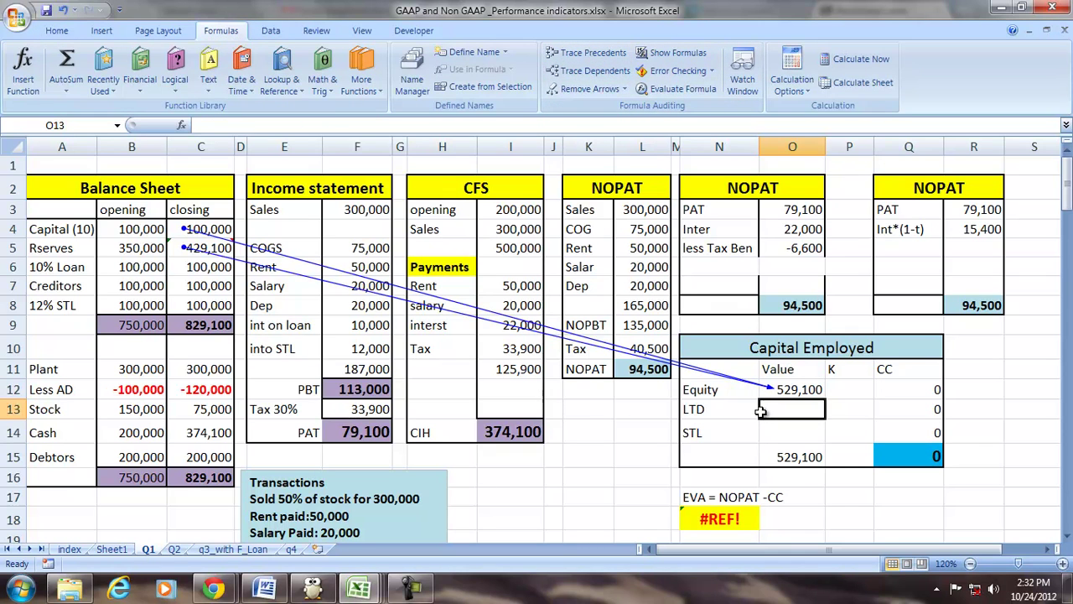
{"action": "type", "text": "="}
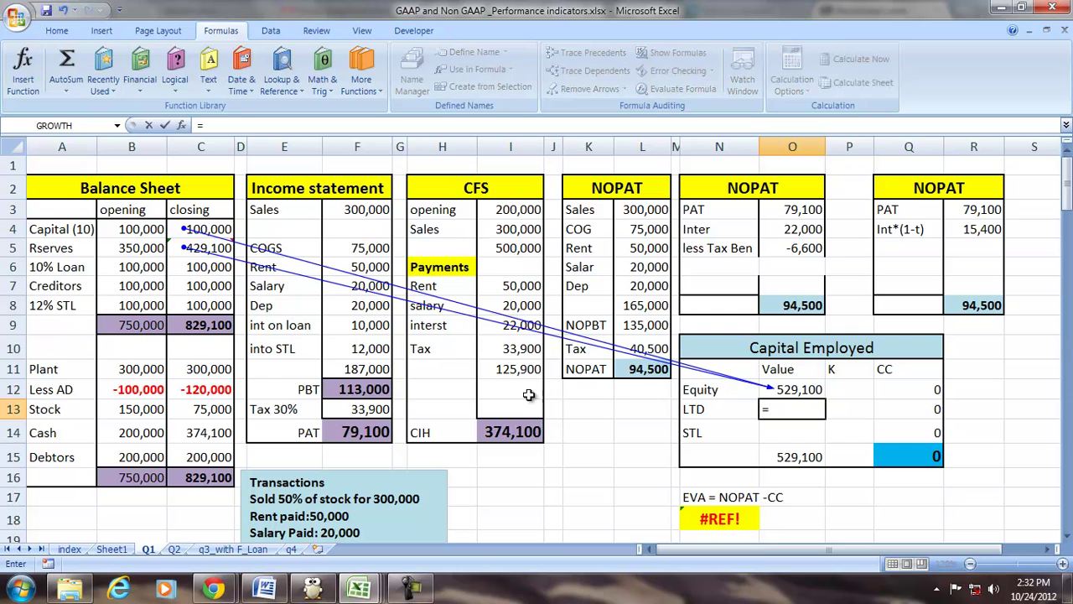
{"action": "left_click", "coordinate": [215, 270]}
{"action": "key", "text": "Return"}
{"action": "type", "text": "="}
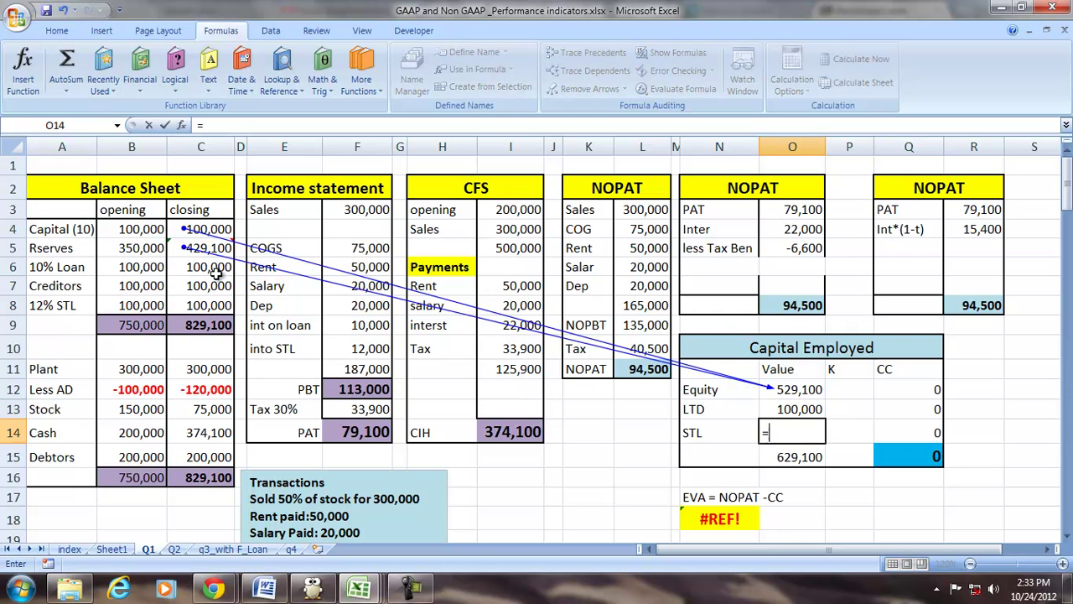
{"action": "left_click", "coordinate": [195, 306]}
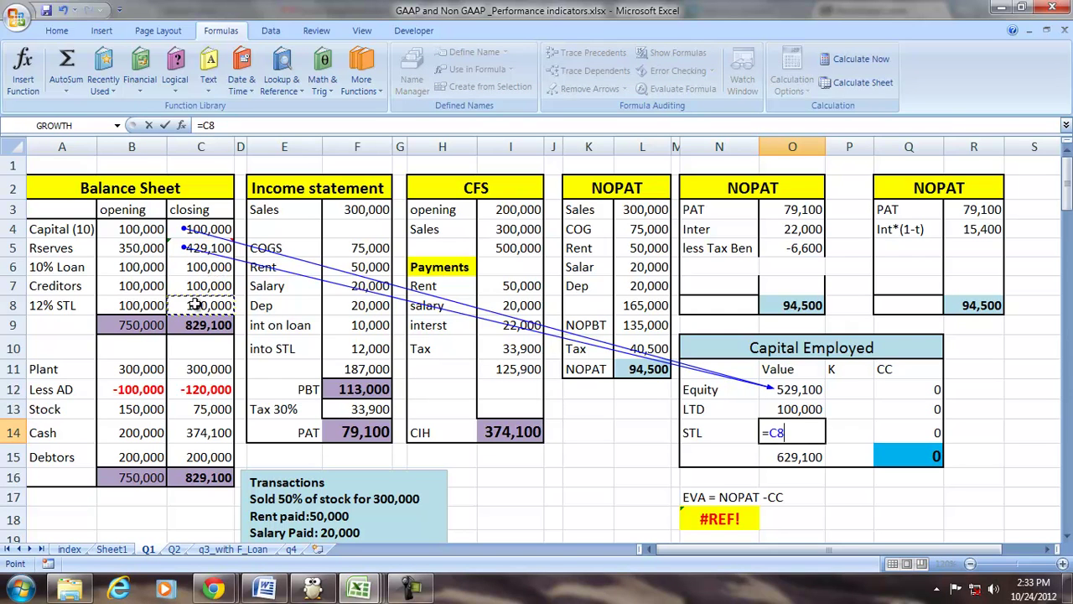
{"action": "key", "text": "Return"}
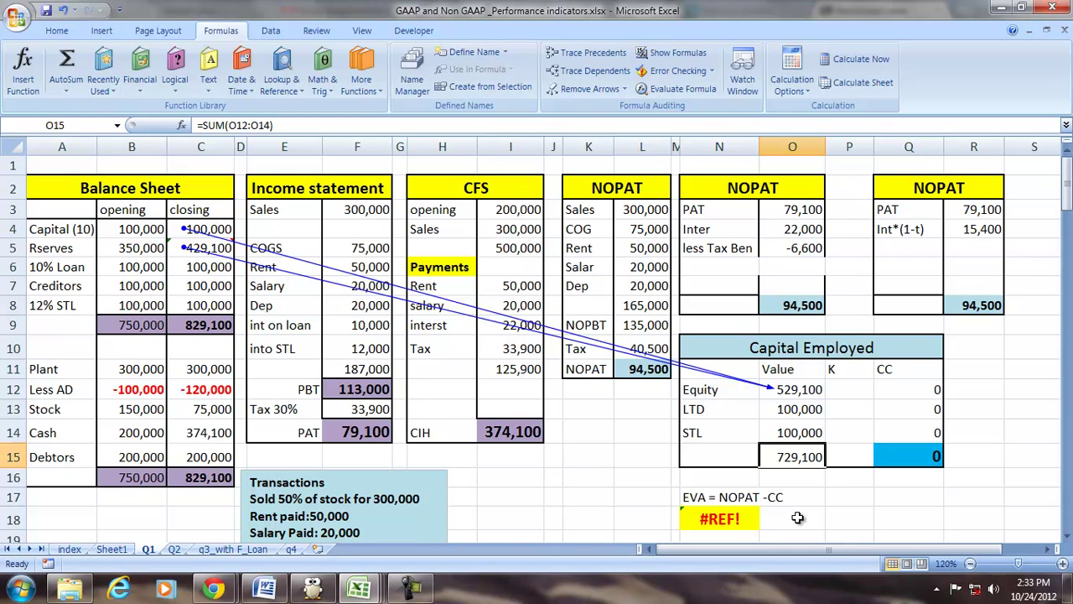
{"action": "left_click", "coordinate": [855, 390]}
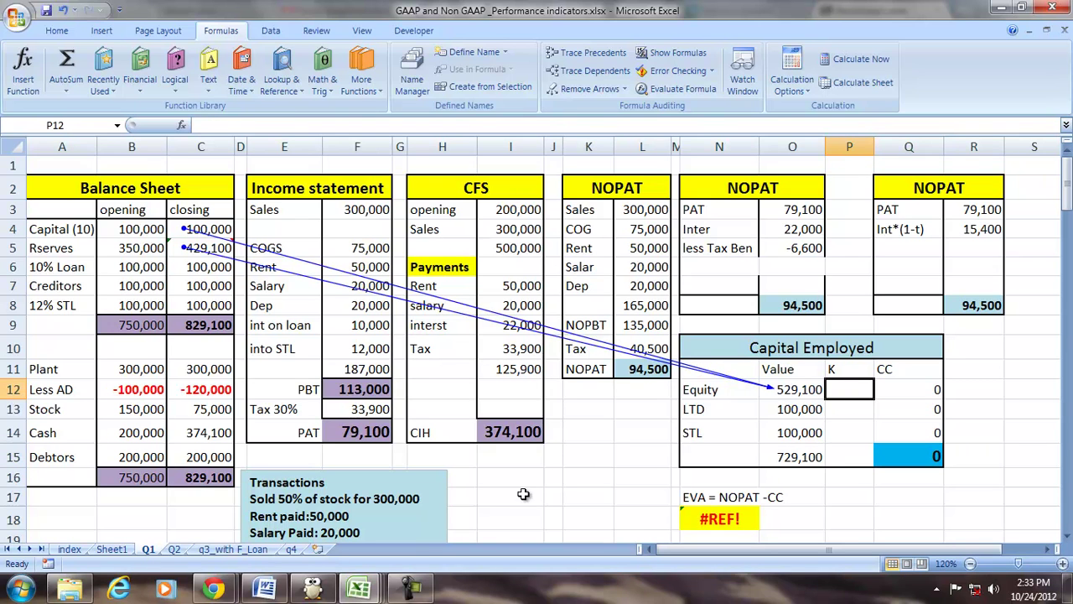
- Enter a 20% equity cost of capital and begin the LTD rate entry
{"action": "scroll", "coordinate": [507, 494], "scroll_direction": "down", "scroll_amount": 1}
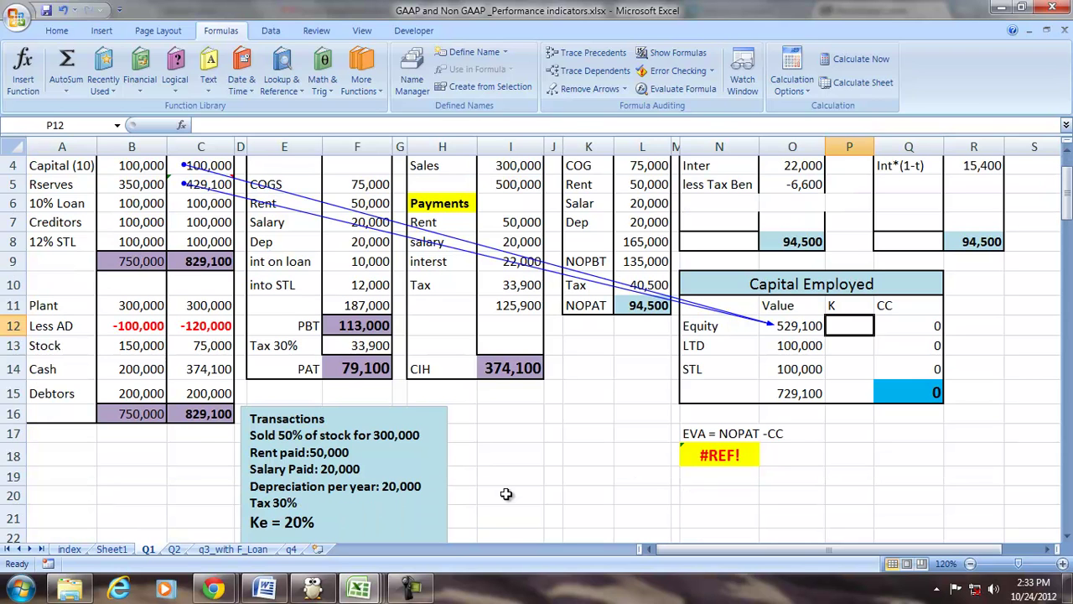
{"action": "type", "text": "20"}
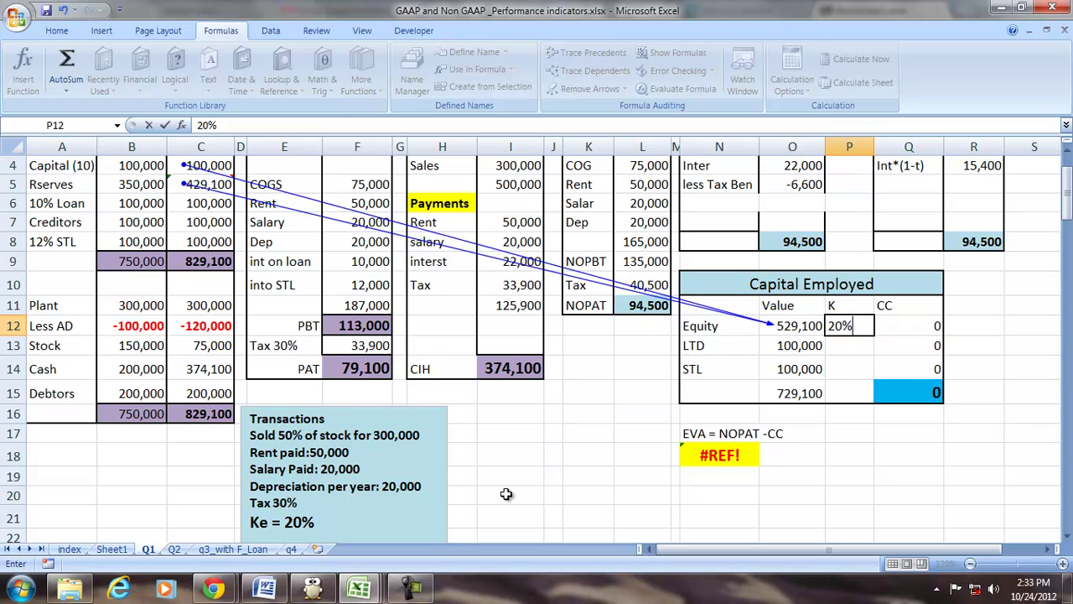
{"action": "key", "text": "Return"}
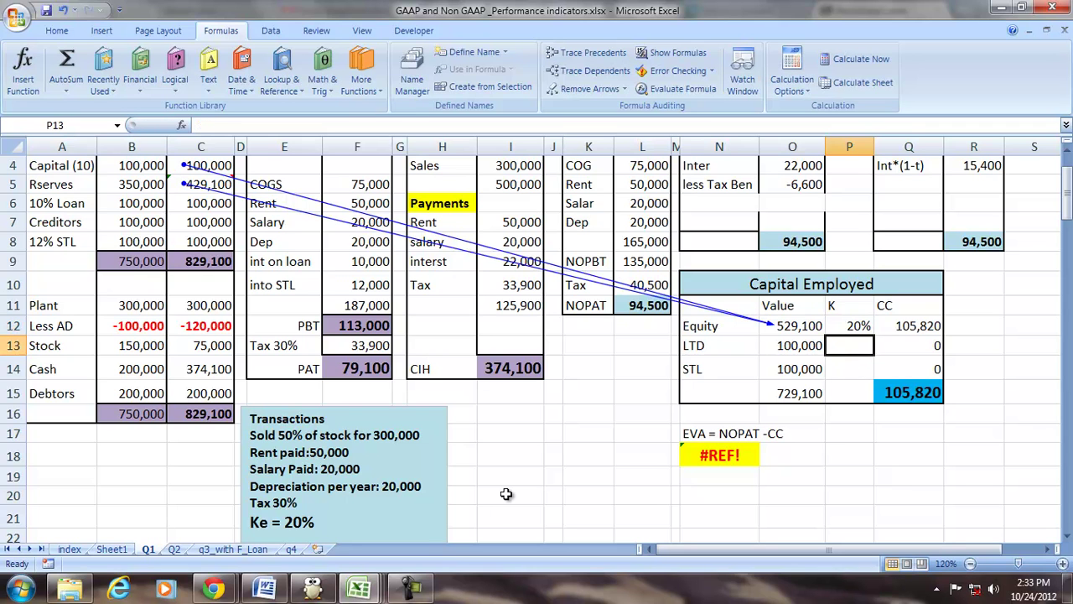
{"action": "type", "text": "="}
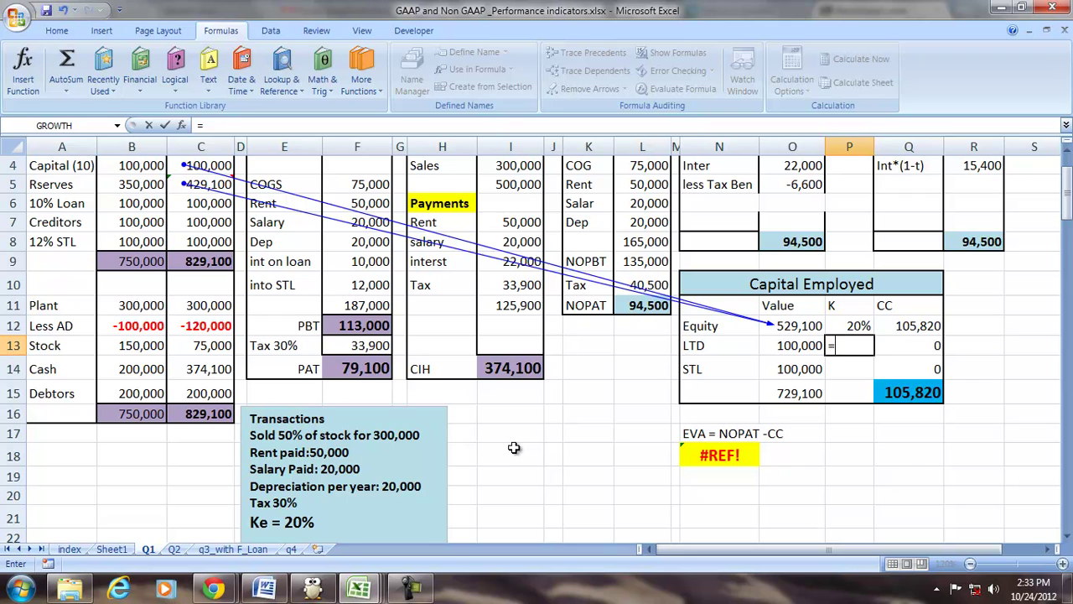
{"action": "type", "text": "10*.70"}
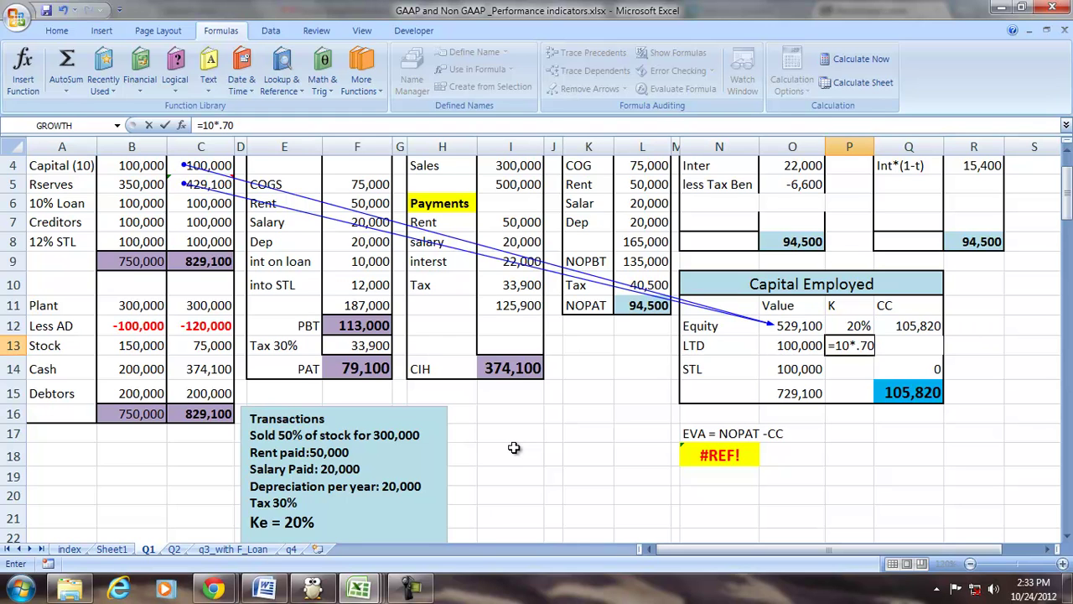
{"action": "key", "text": "Return"}
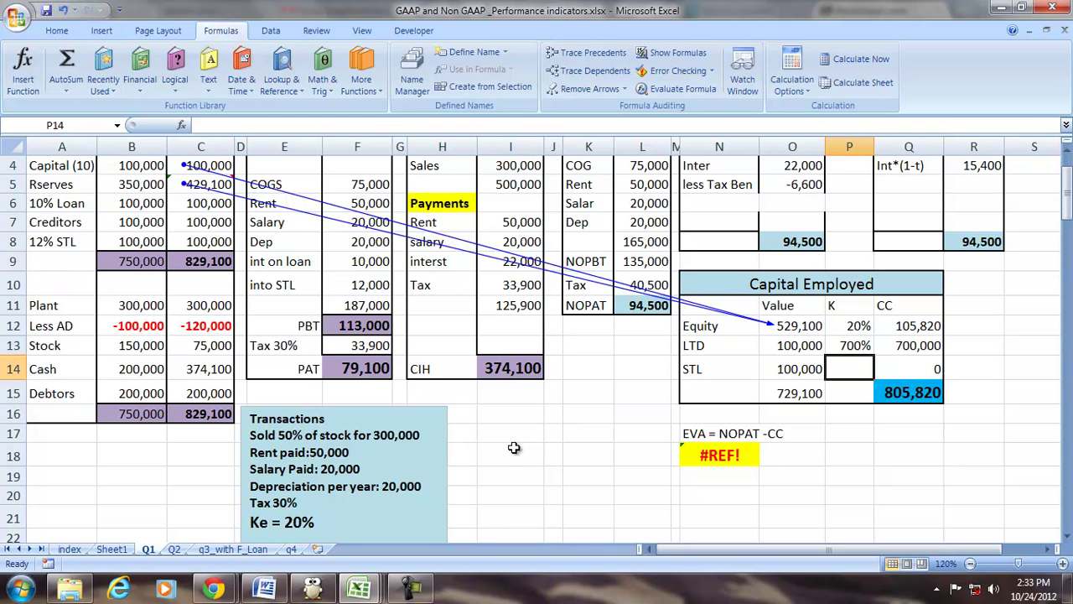
- Correct the LTD rate to 7% and enter =12%*.7 for an 8.4% STL rate
{"action": "left_click", "coordinate": [844, 347]}
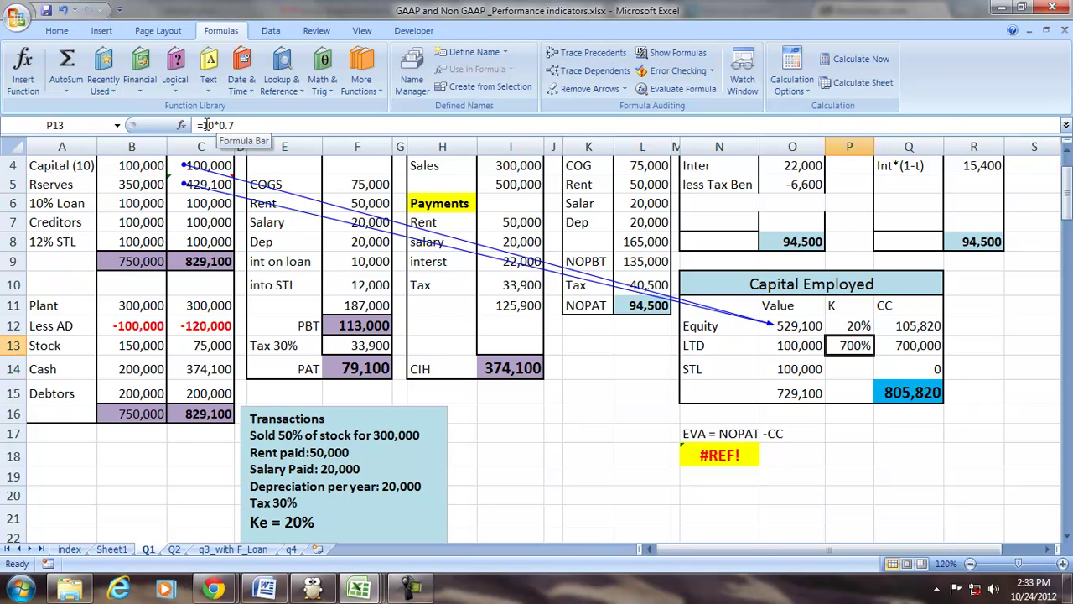
{"action": "left_click", "coordinate": [239, 126]}
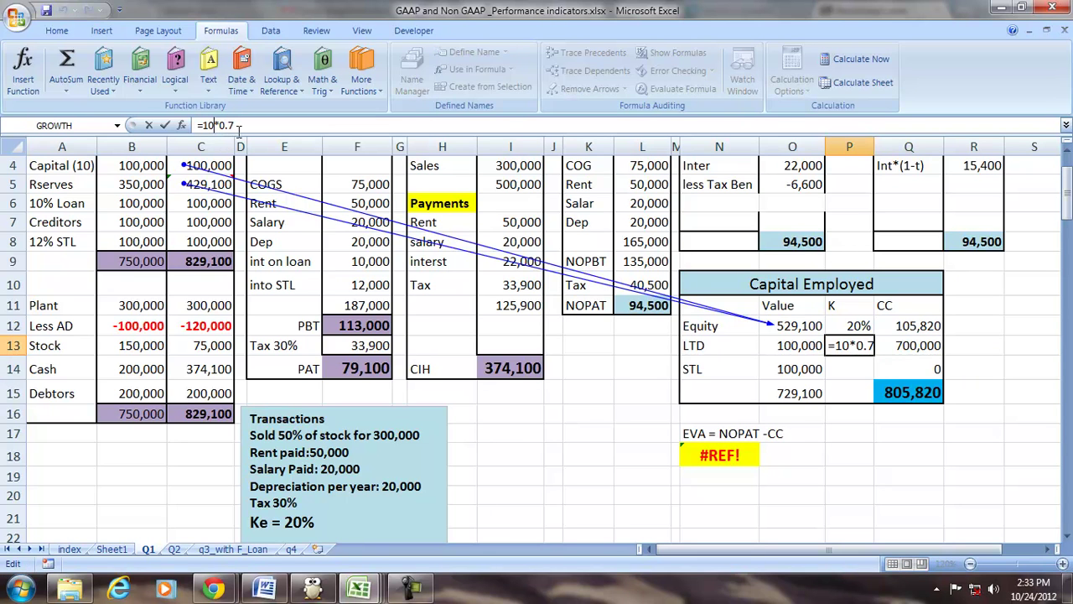
{"action": "type", "text": "%"}
{"action": "key", "text": "Return"}
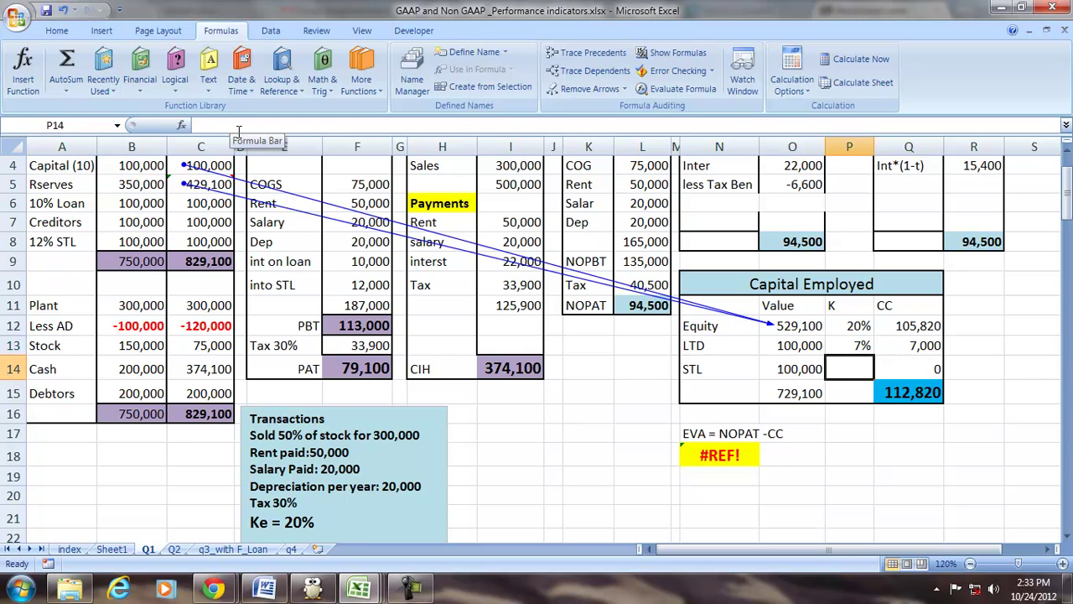
{"action": "type", "text": "="}
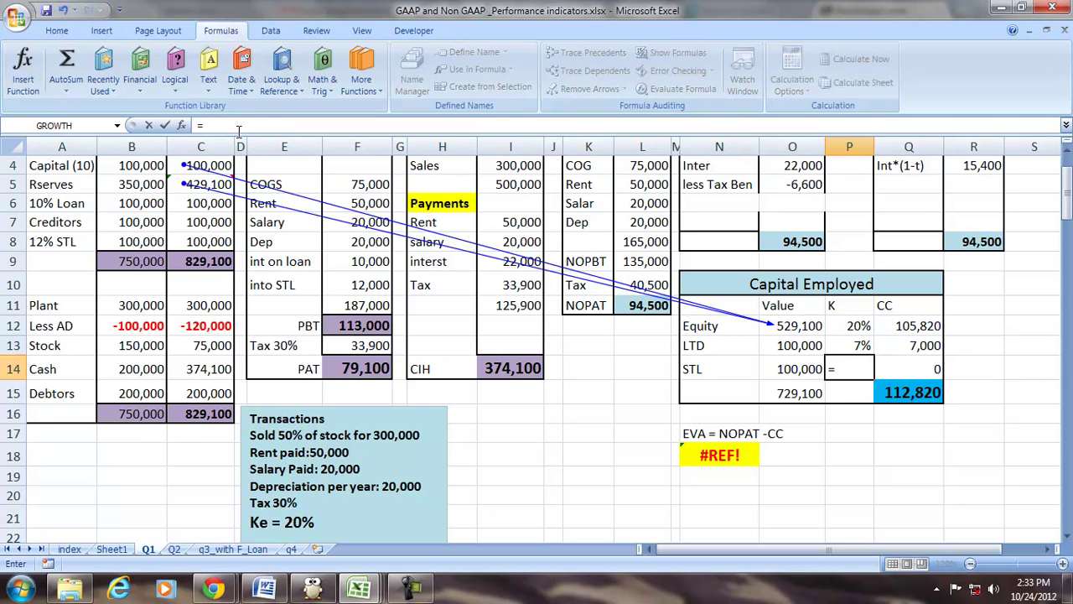
{"action": "type", "text": "12%*."}
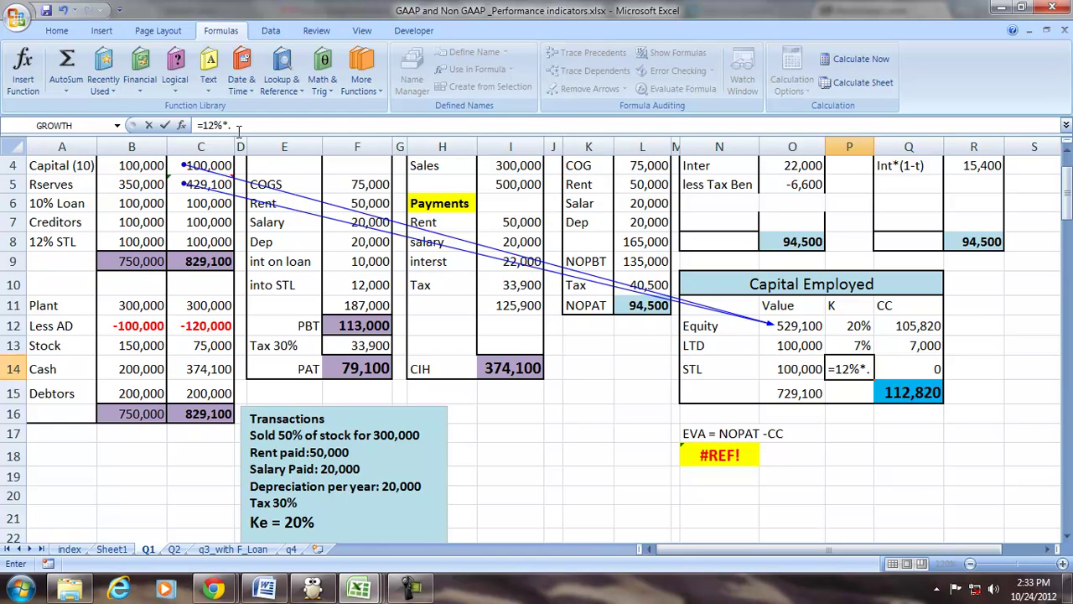
{"action": "type", "text": "70"}
{"action": "key", "text": "Return"}
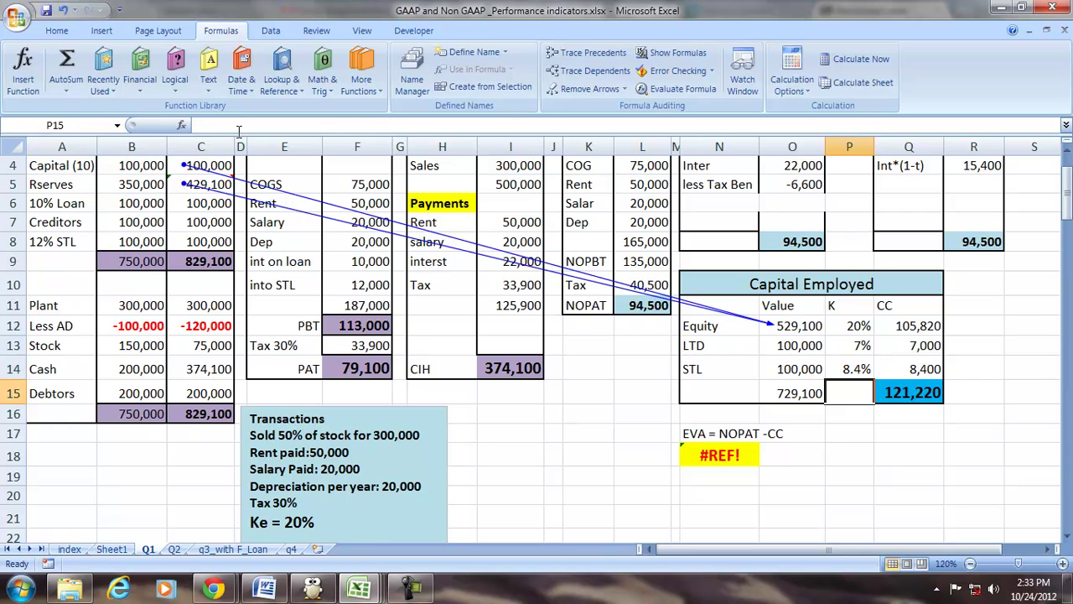
- Review the rate and capital charge formulas, confirming charges 105,820, 7,000 and 8,400 total 121,220
{"action": "left_click", "coordinate": [847, 369]}
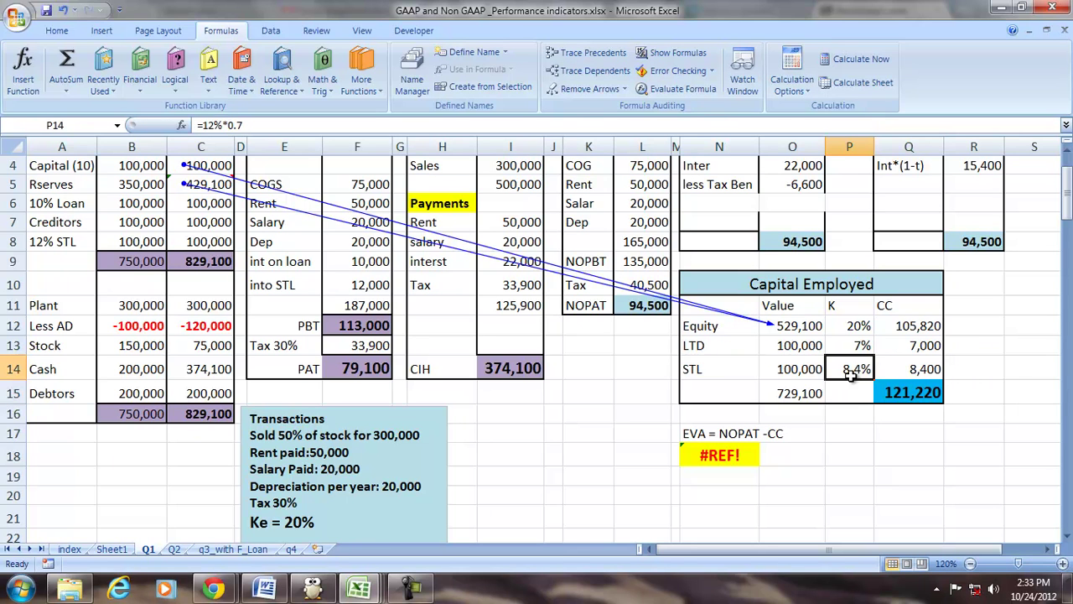
{"action": "left_click", "coordinate": [851, 346]}
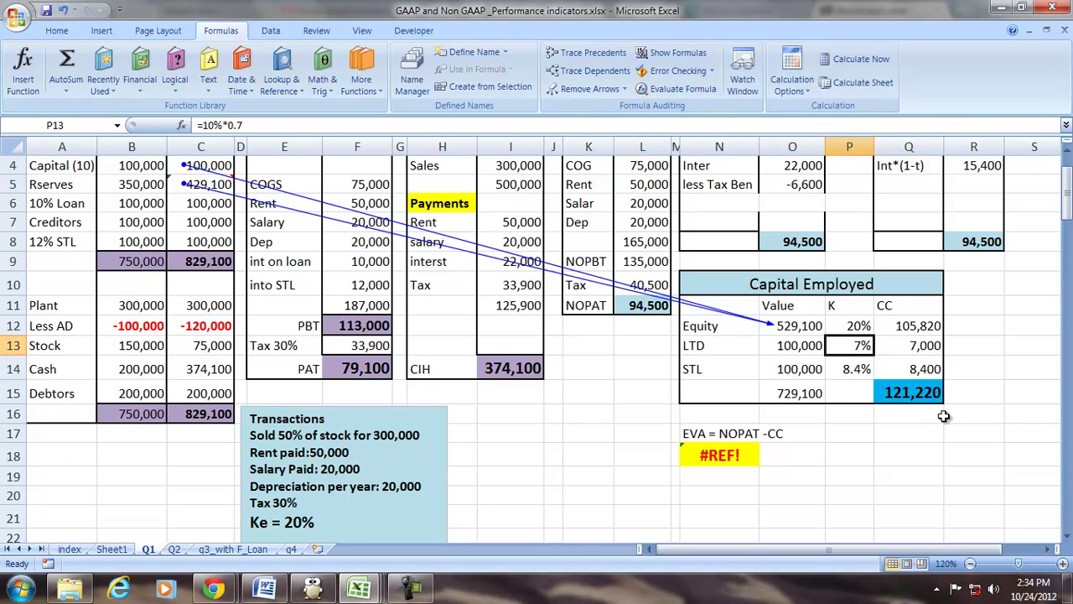
{"action": "left_click", "coordinate": [851, 325]}
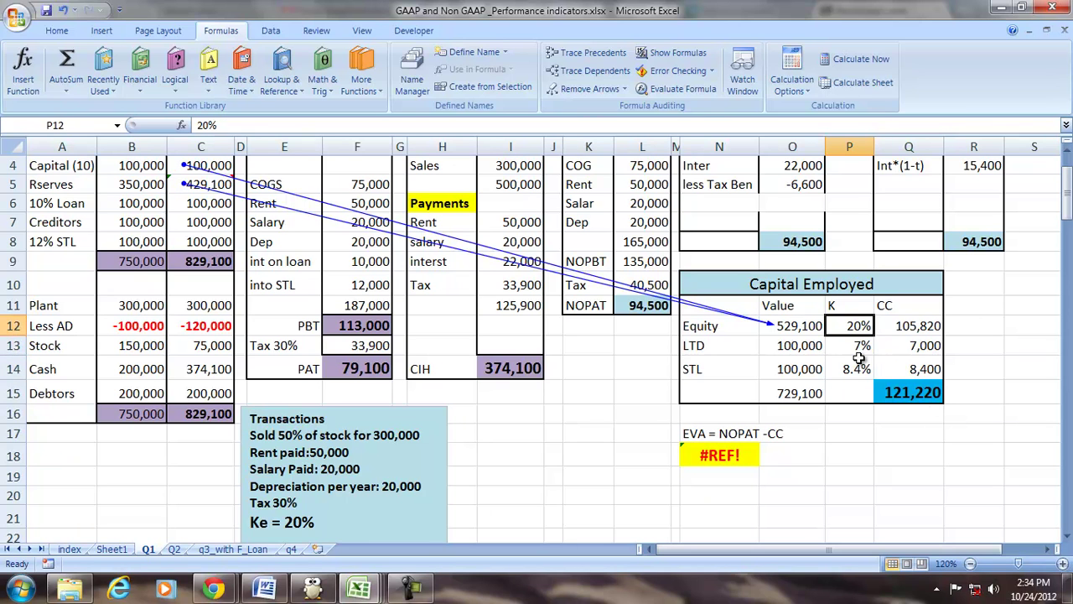
{"action": "left_click", "coordinate": [793, 327]}
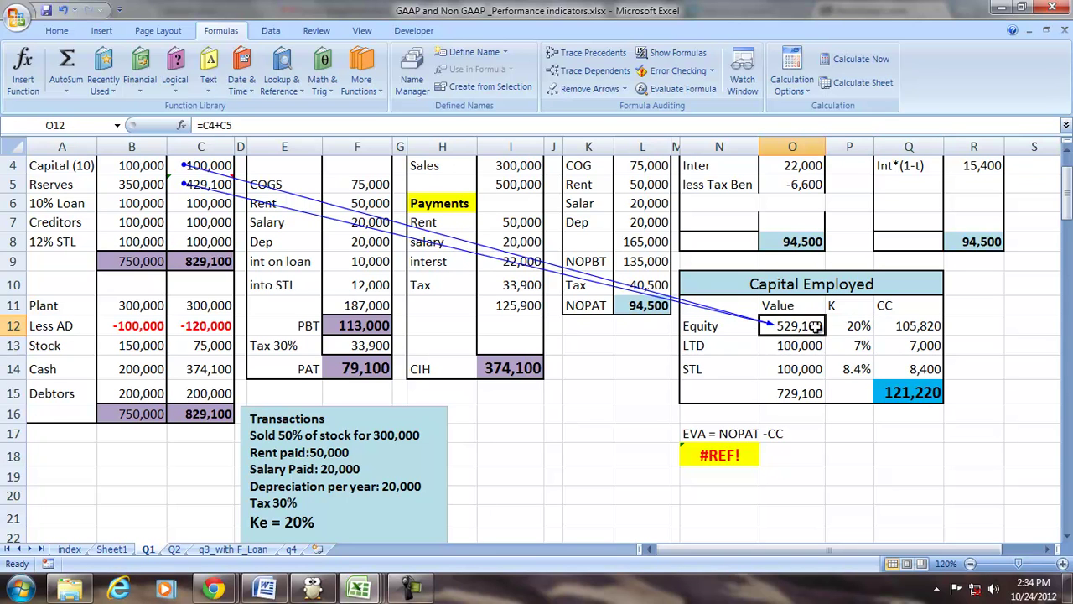
{"action": "left_click", "coordinate": [917, 324]}
{"action": "left_click_drag", "start_coordinate": [918, 324], "coordinate": [921, 369]}
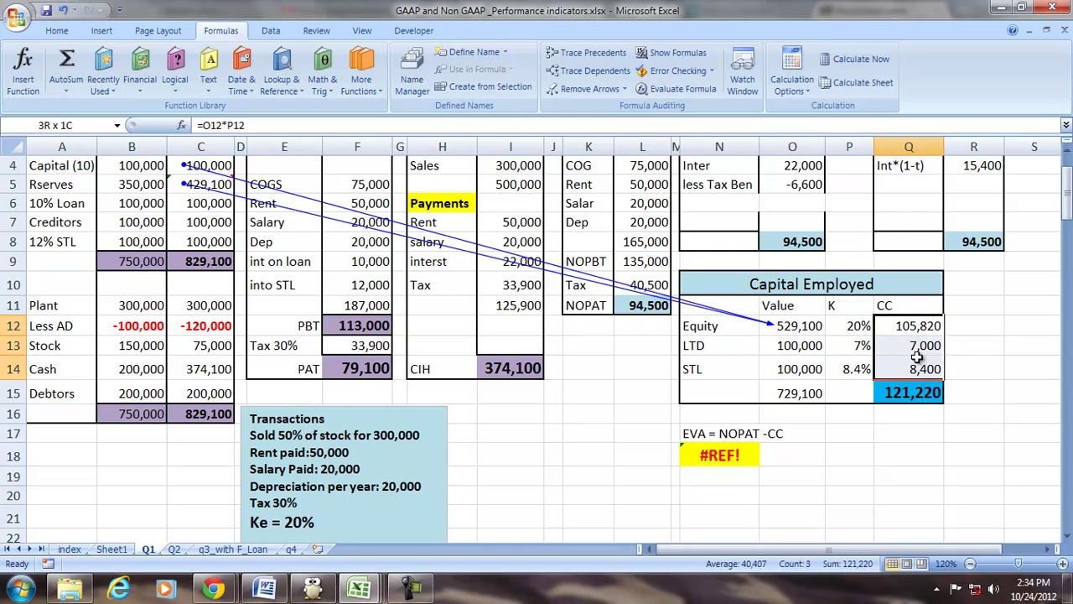
{"action": "left_click", "coordinate": [902, 398]}
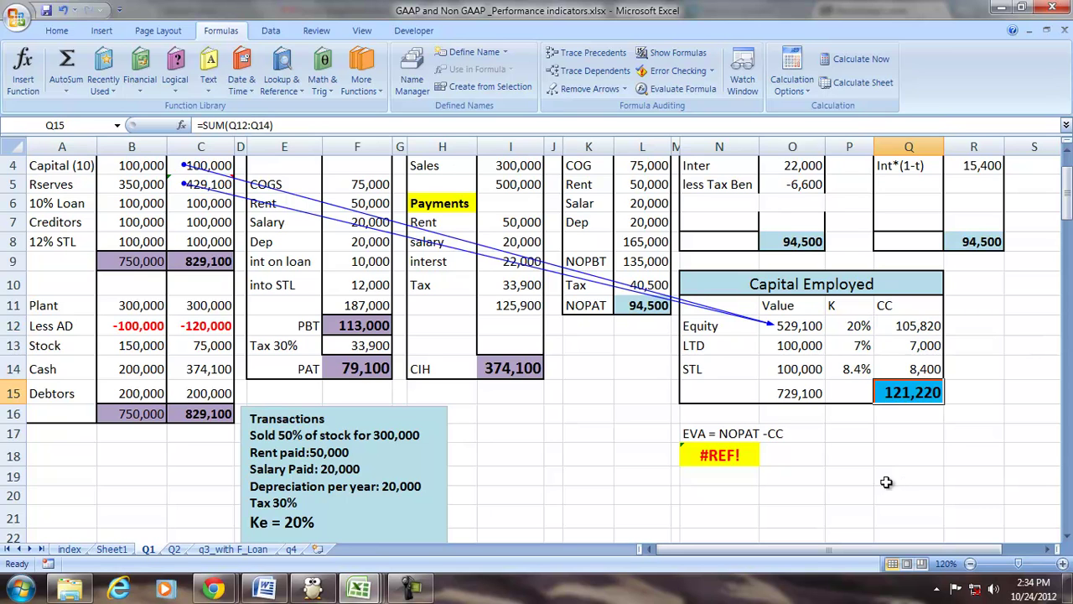
- Enter =O8-Q15 in N18 so EVA shows -26,720
{"action": "left_click", "coordinate": [727, 456]}
{"action": "type", "text": "="}
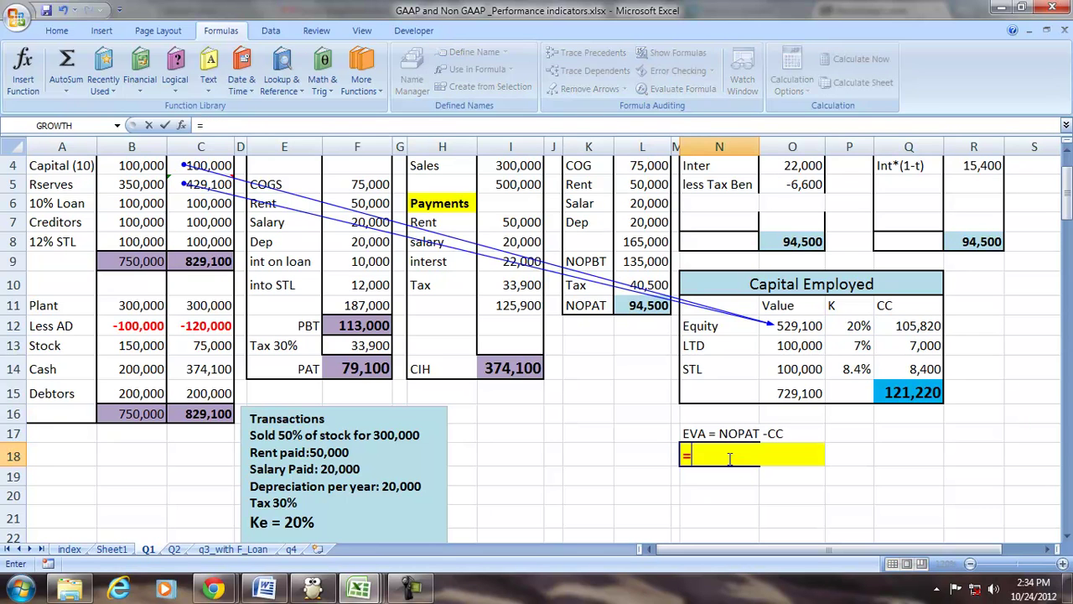
{"action": "left_click", "coordinate": [792, 239]}
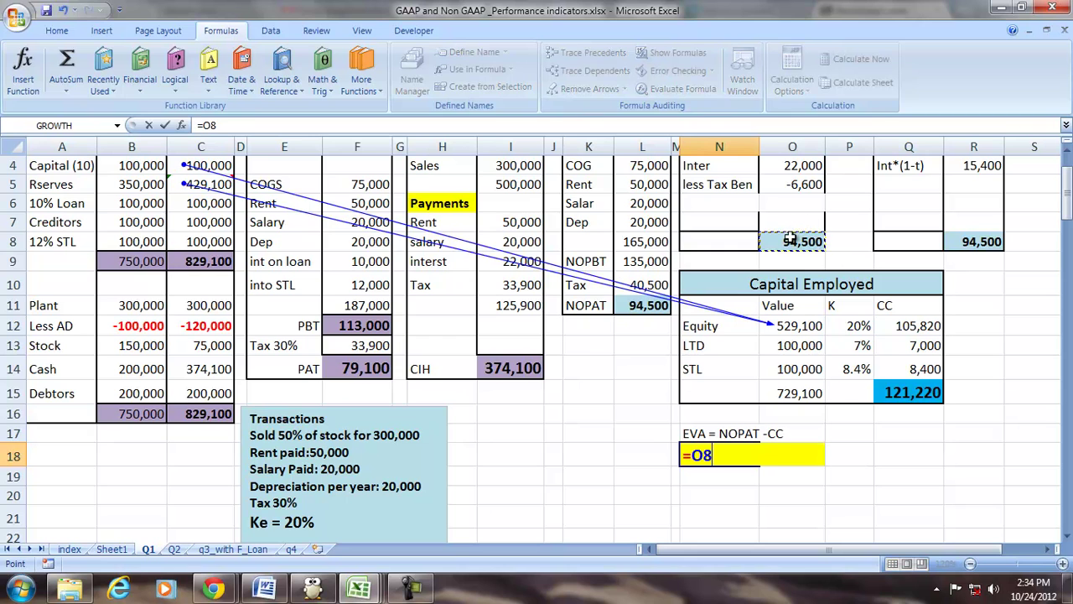
{"action": "type", "text": "-"}
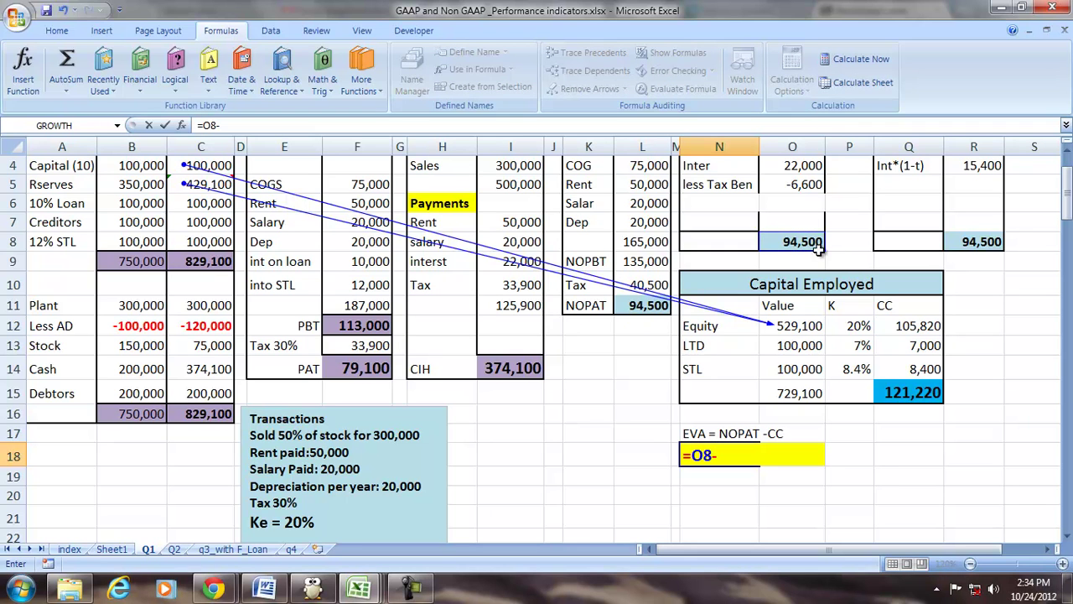
{"action": "left_click", "coordinate": [923, 391]}
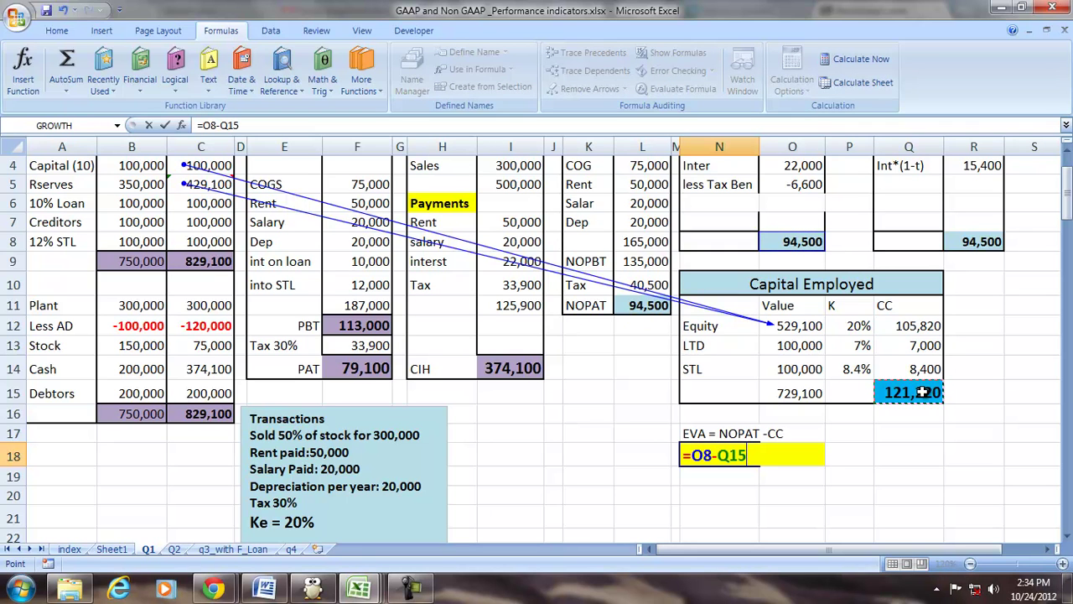
{"action": "key", "text": "Return"}
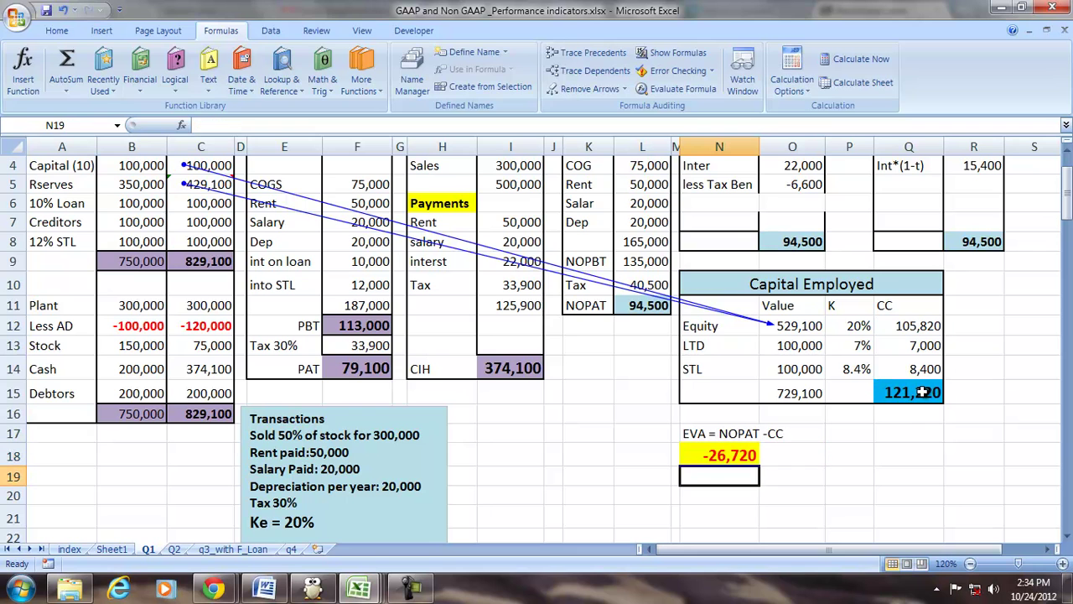
- Enlarge the EVA result's font and remove the trace arrows
{"action": "left_click", "coordinate": [701, 455]}
{"action": "left_click", "coordinate": [57, 30]}
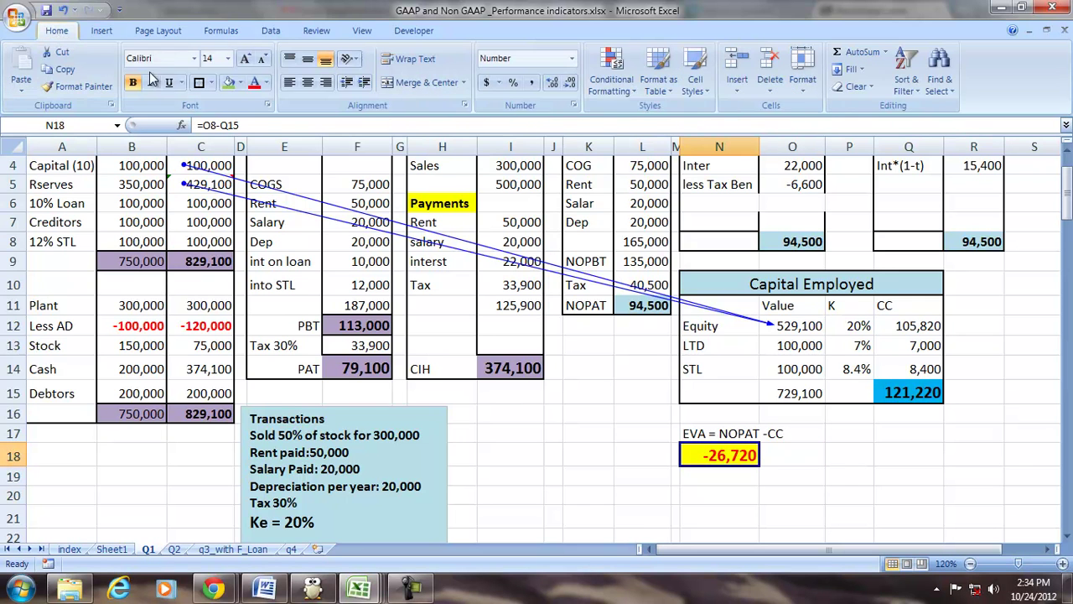
{"action": "left_click", "coordinate": [245, 59]}
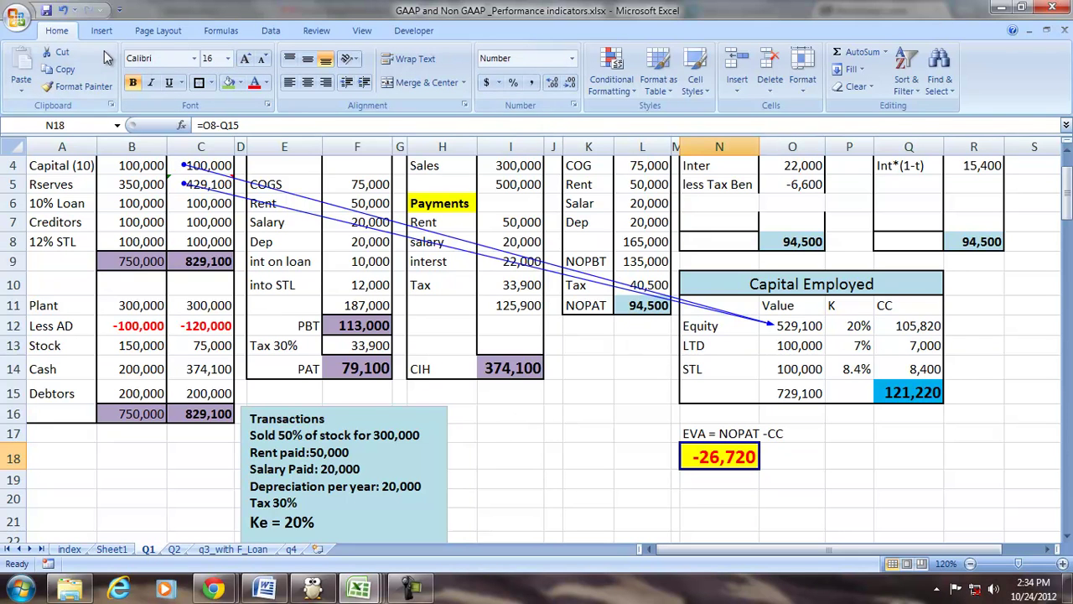
{"action": "left_click", "coordinate": [226, 34]}
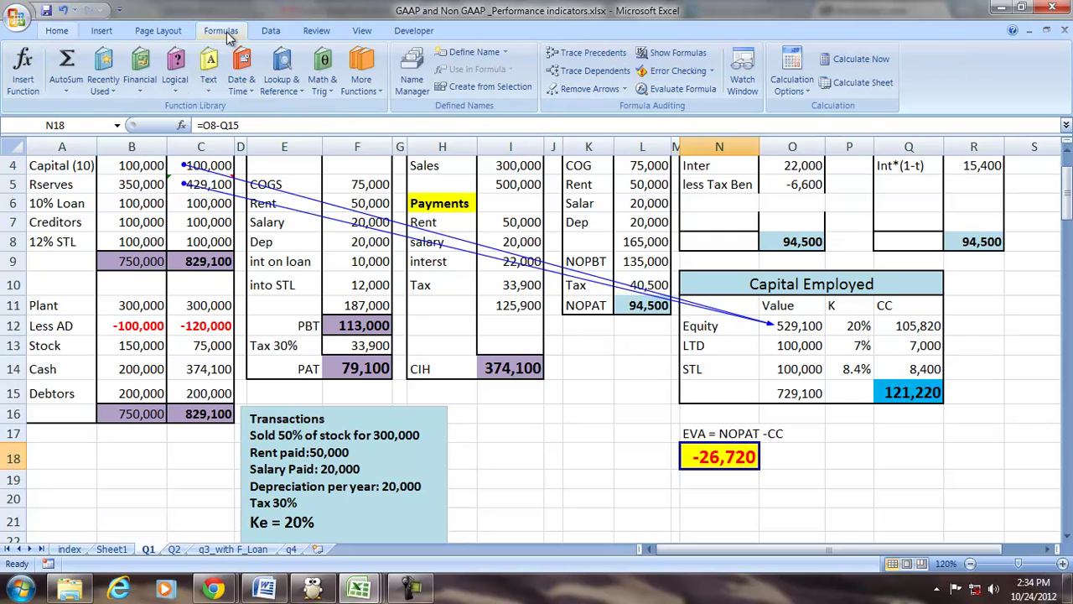
{"action": "left_click", "coordinate": [565, 89]}
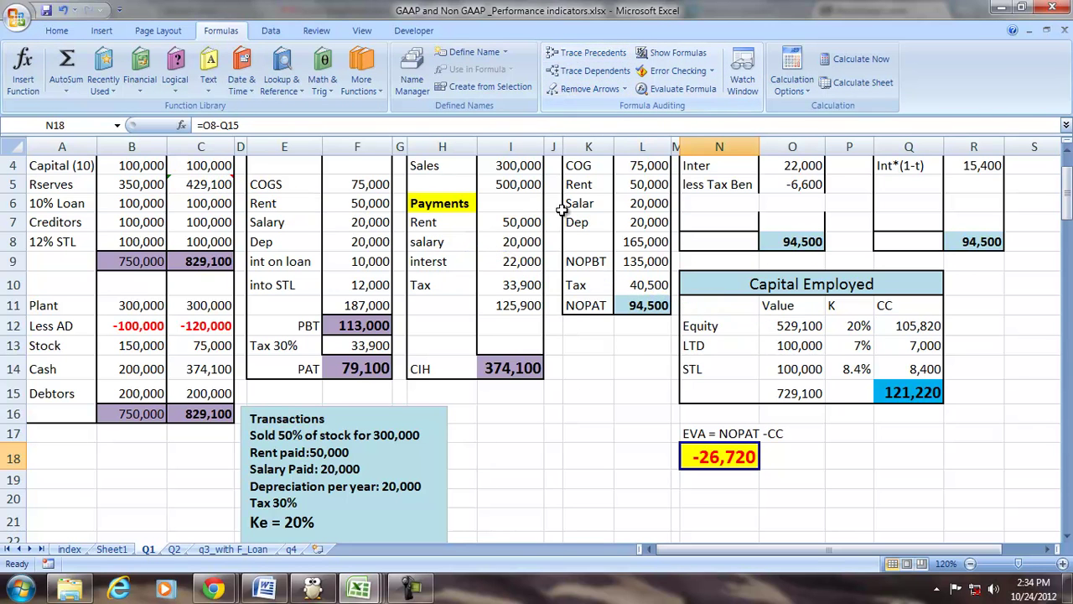
{"action": "scroll", "coordinate": [796, 237], "scroll_direction": "up", "scroll_amount": 1}
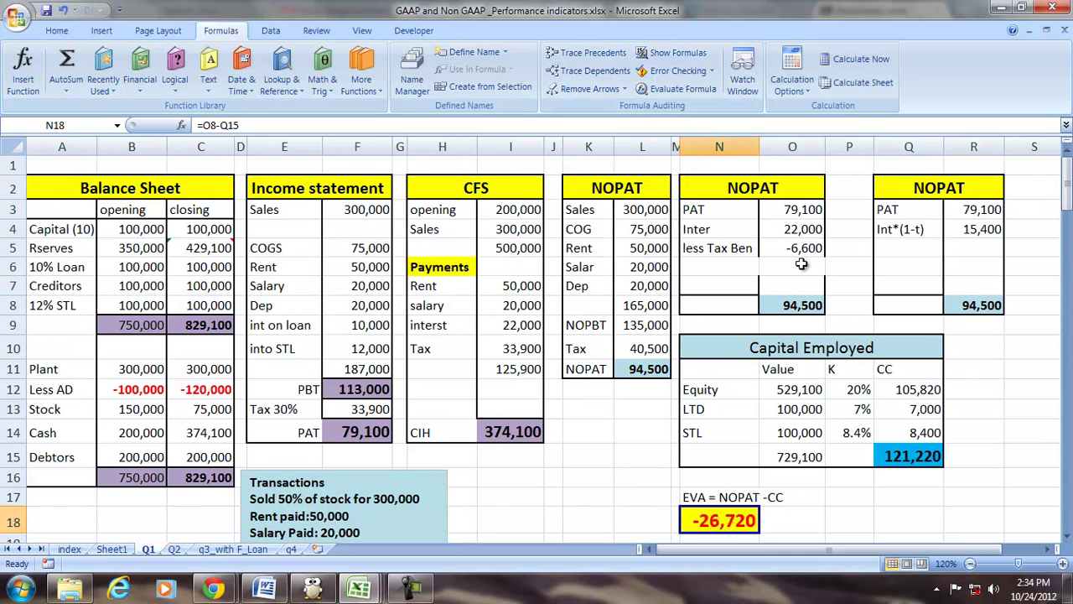
{"action": "left_click_drag", "start_coordinate": [779, 214], "coordinate": [793, 298]}
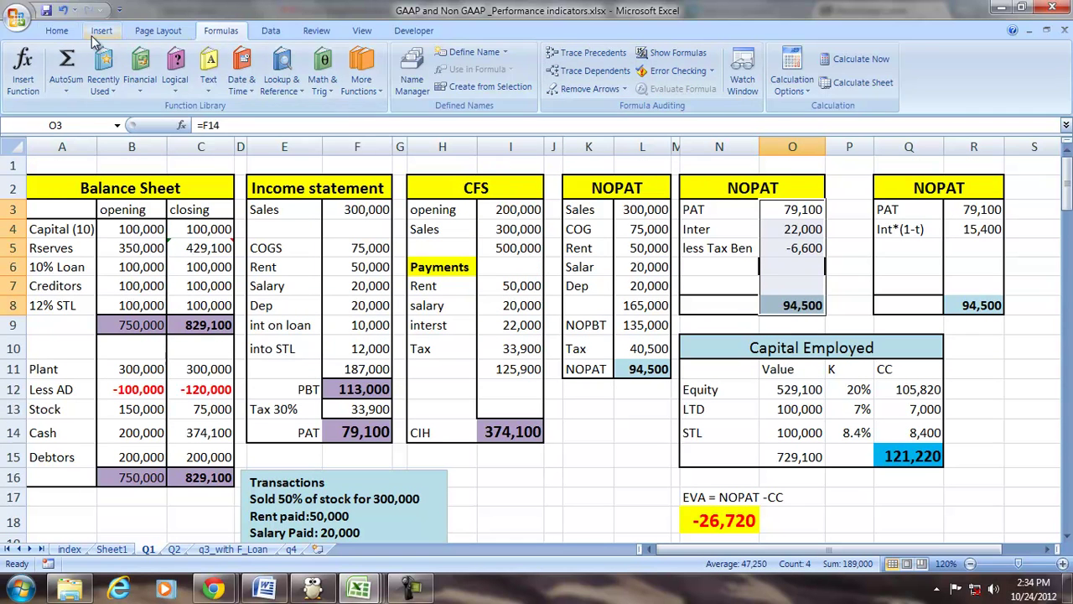
{"action": "left_click", "coordinate": [57, 31]}
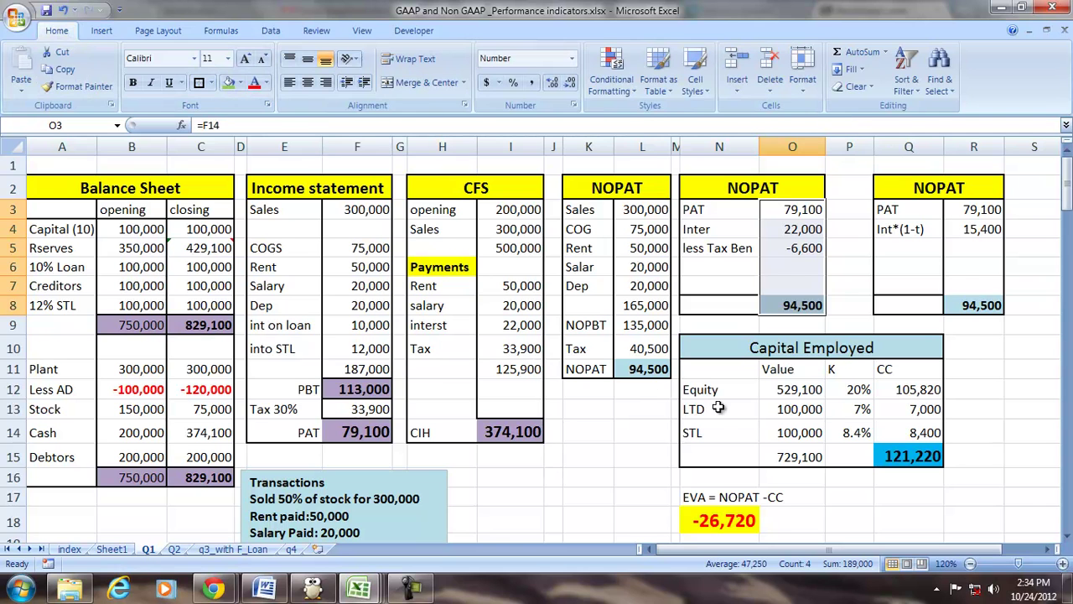
{"action": "left_click", "coordinate": [748, 517]}
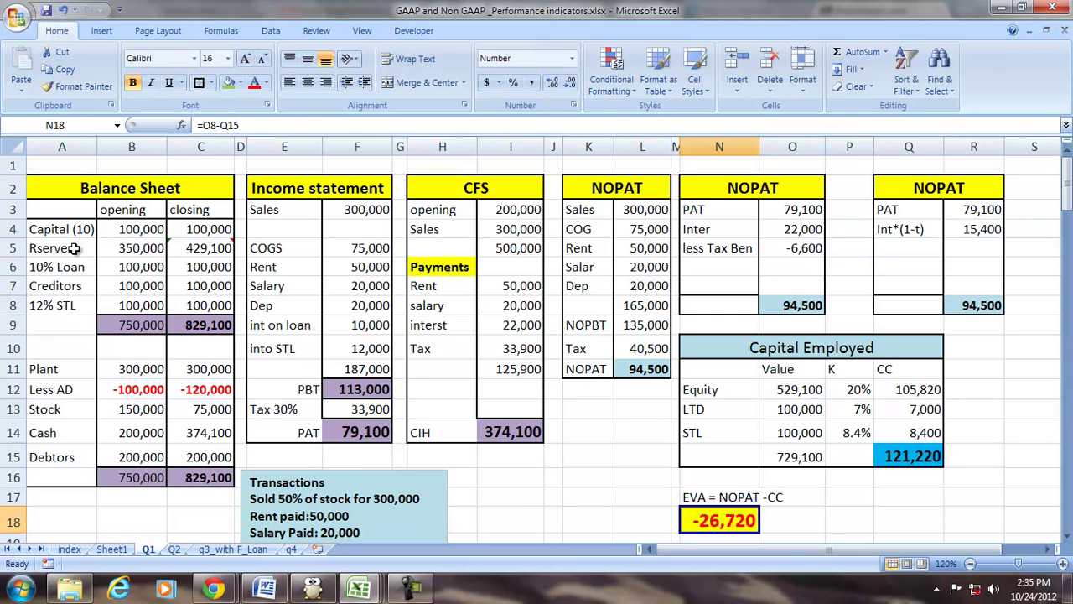
{"action": "left_click_drag", "start_coordinate": [64, 233], "coordinate": [67, 474]}
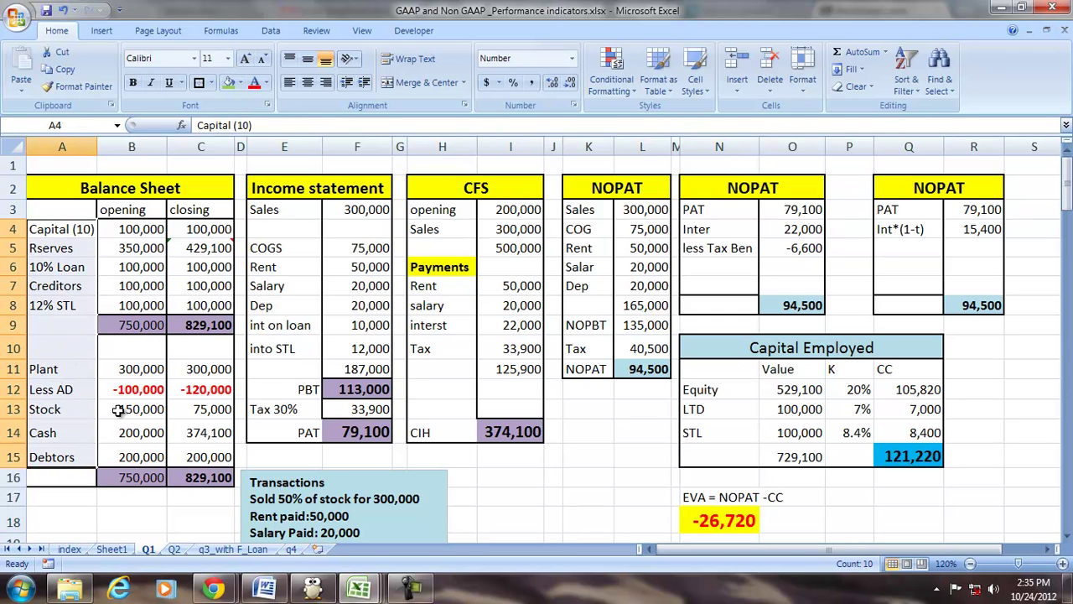
{"action": "left_click", "coordinate": [191, 432]}
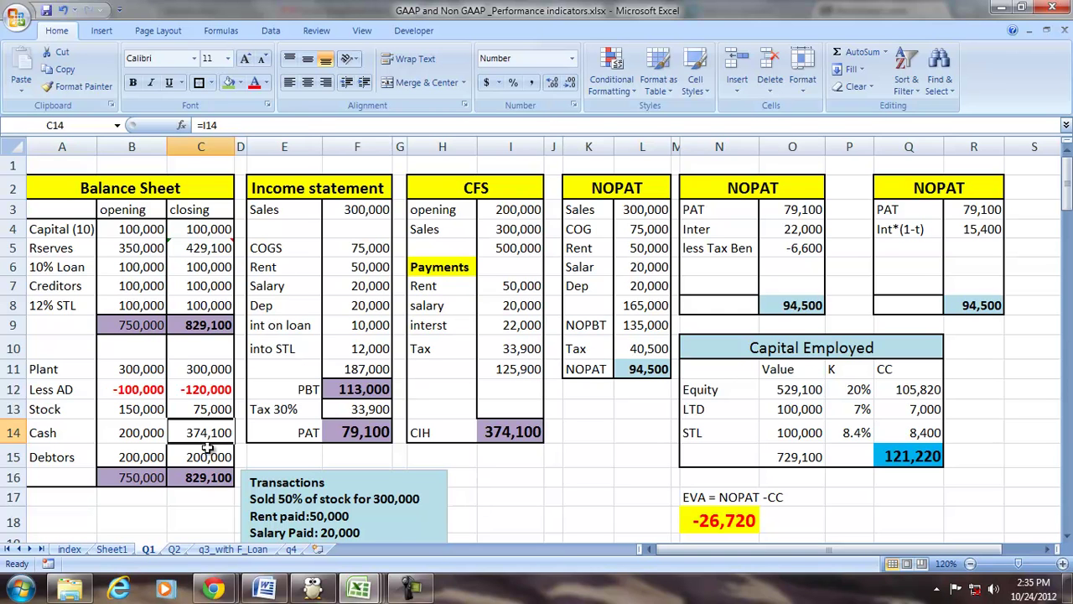
{"action": "left_click_drag", "start_coordinate": [48, 230], "coordinate": [212, 248]}
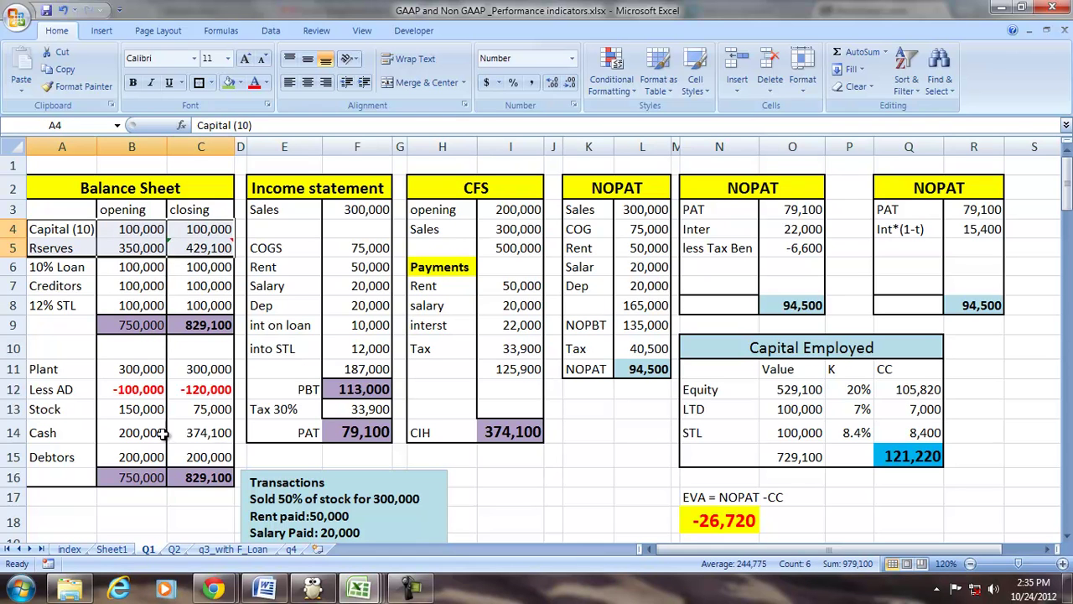
{"action": "left_click", "coordinate": [192, 433]}
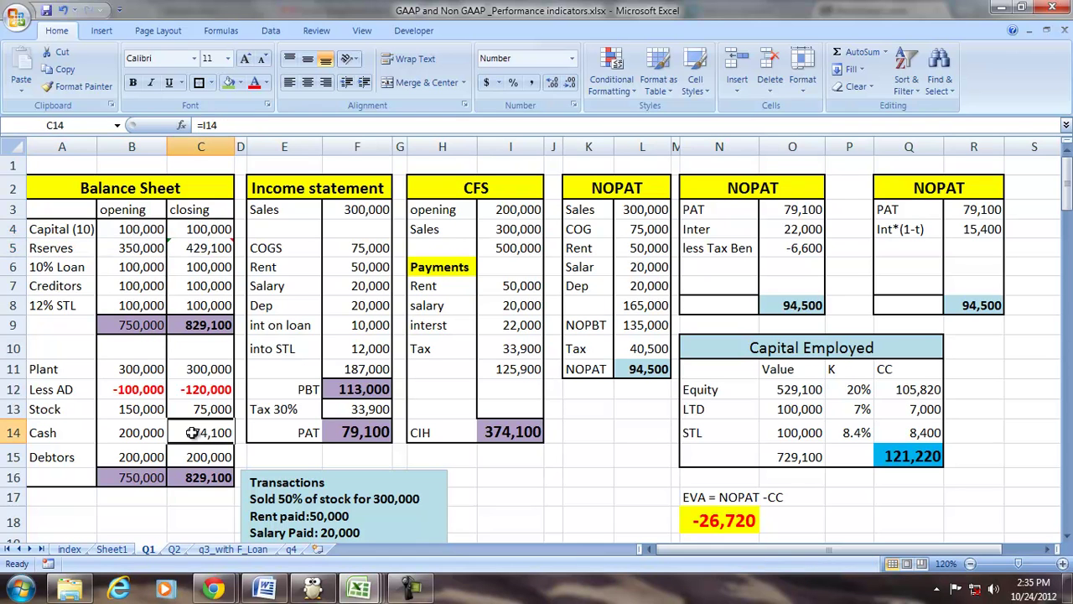
{"action": "left_click", "coordinate": [46, 268]}
{"action": "left_click_drag", "start_coordinate": [46, 268], "coordinate": [51, 287]}
{"action": "left_click", "coordinate": [193, 268]}
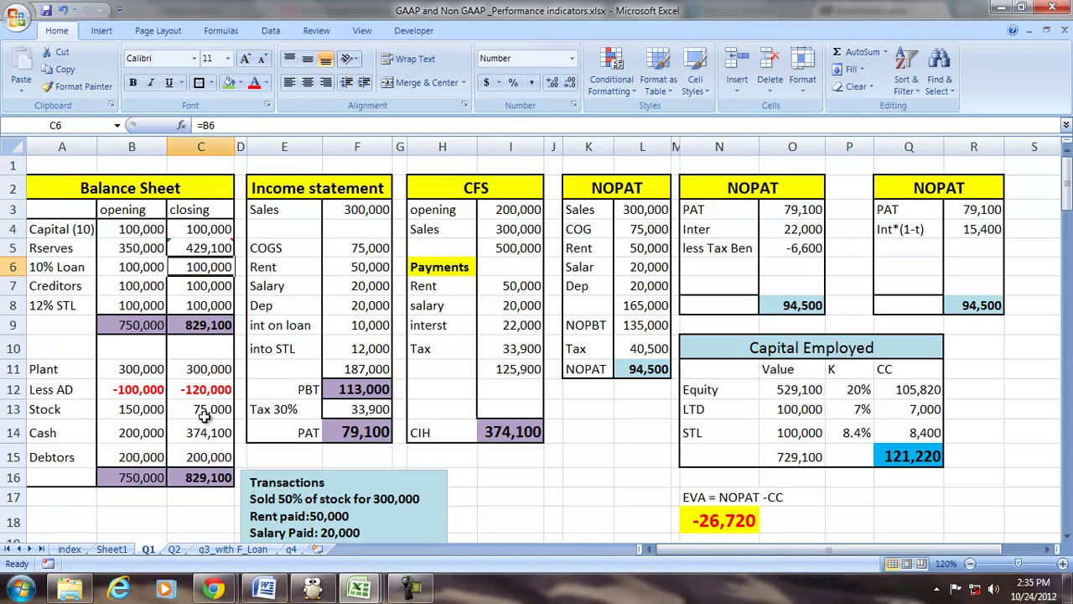
{"action": "left_click", "coordinate": [61, 433]}
{"action": "left_click", "coordinate": [214, 436]}
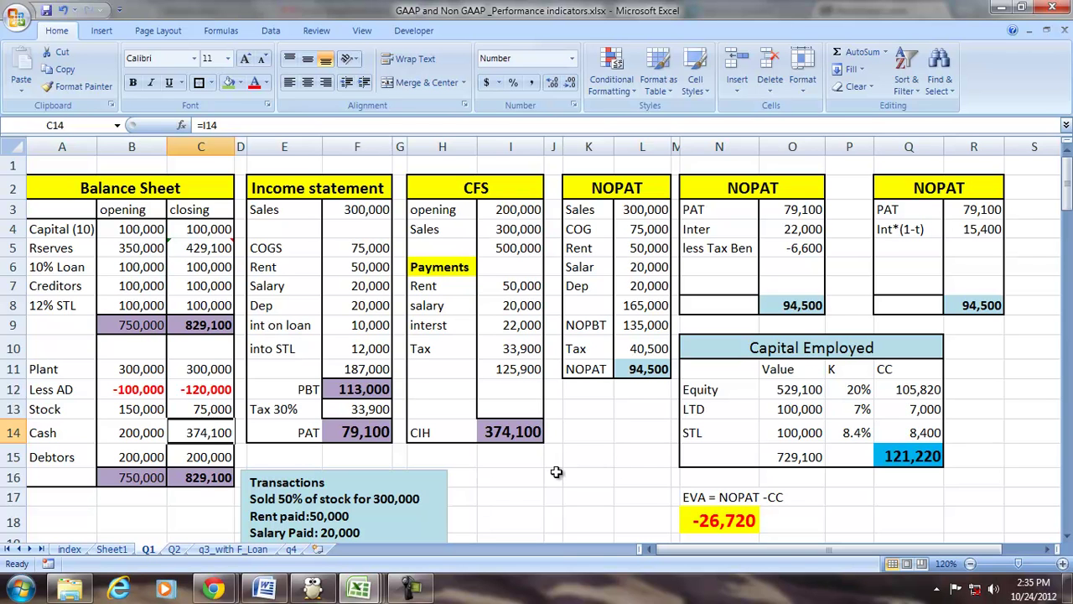
- Scroll to the Distribute Dividend =250000 block and check the 250,000 dividend and CFS figures
{"action": "scroll", "coordinate": [552, 460], "scroll_direction": "down", "scroll_amount": 4}
{"action": "scroll", "coordinate": [552, 460], "scroll_direction": "down", "scroll_amount": 9}
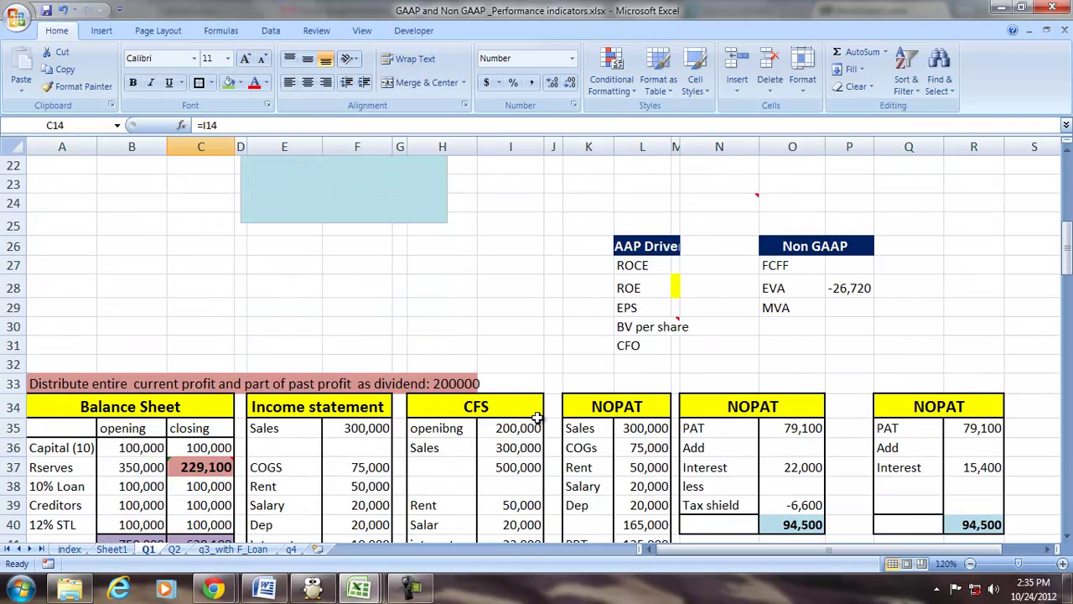
{"action": "scroll", "coordinate": [536, 420], "scroll_direction": "down", "scroll_amount": 11}
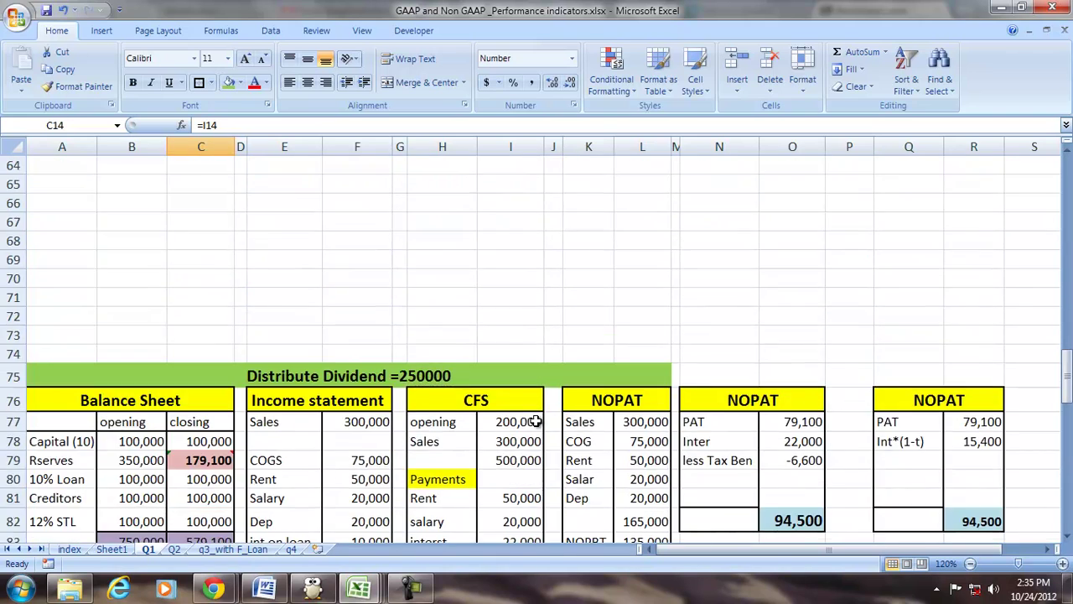
{"action": "scroll", "coordinate": [537, 420], "scroll_direction": "down", "scroll_amount": 1}
{"action": "scroll", "coordinate": [537, 420], "scroll_direction": "up", "scroll_amount": 1}
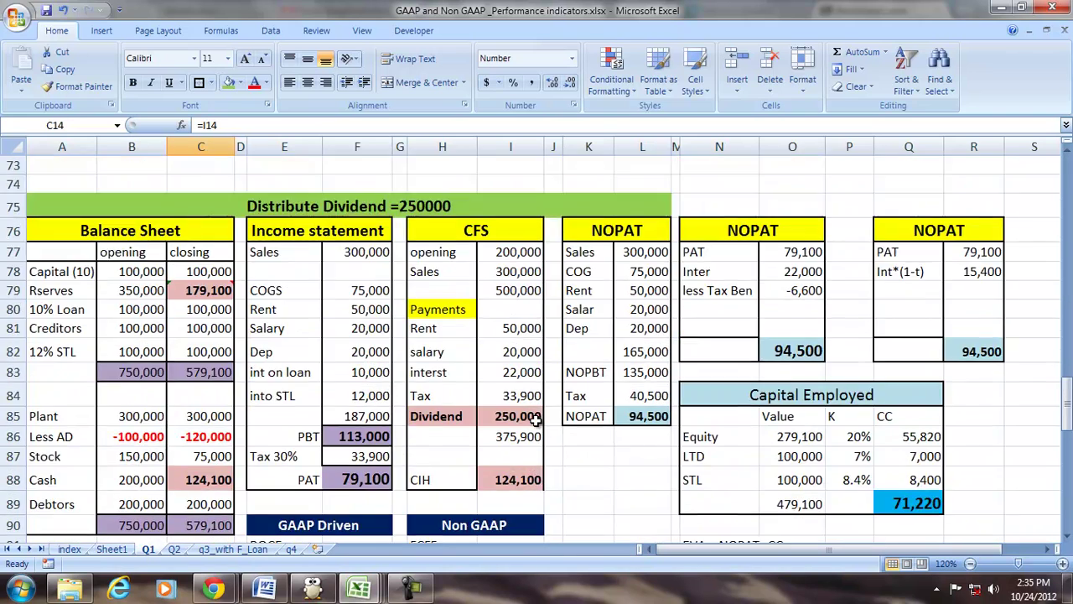
{"action": "left_click", "coordinate": [406, 212]}
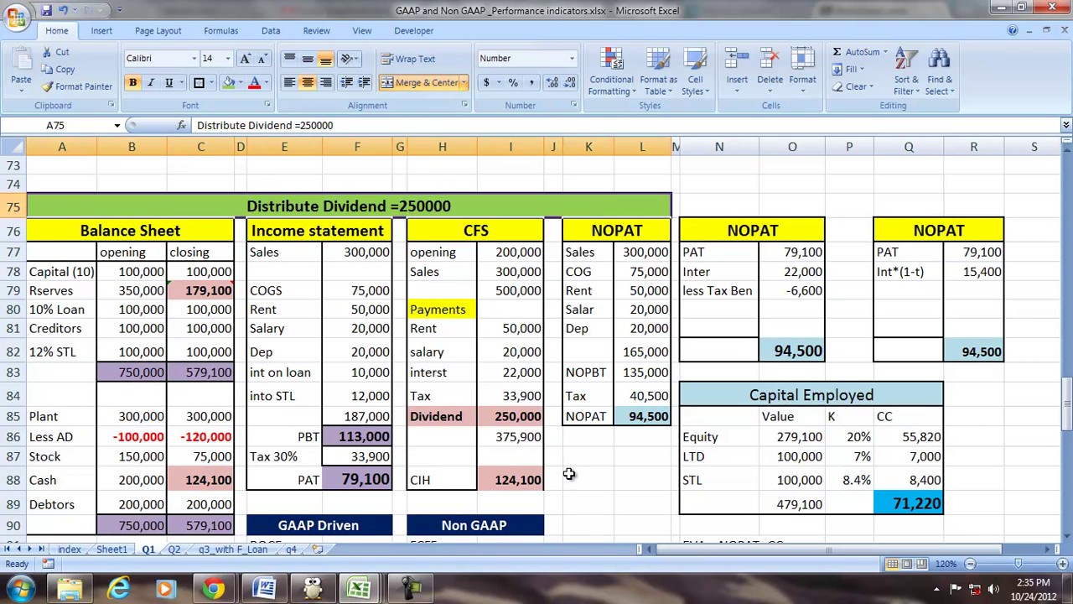
{"action": "left_click", "coordinate": [503, 416]}
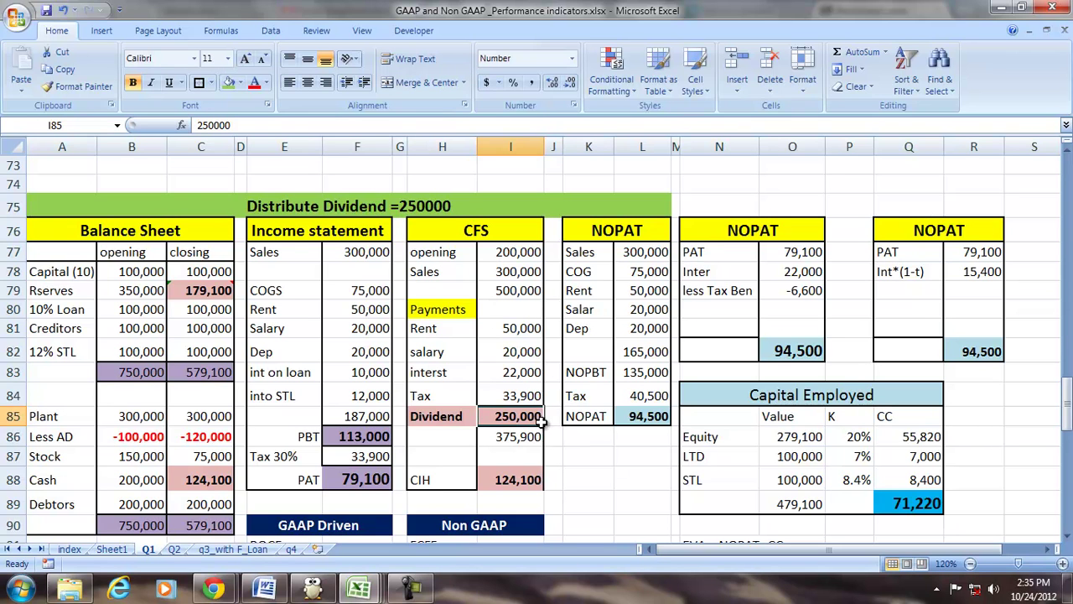
{"action": "left_click_drag", "start_coordinate": [481, 232], "coordinate": [506, 404]}
{"action": "left_click", "coordinate": [509, 421]}
- Trace the precedents of the 179,100 closing reserves in C79
{"action": "left_click", "coordinate": [192, 289]}
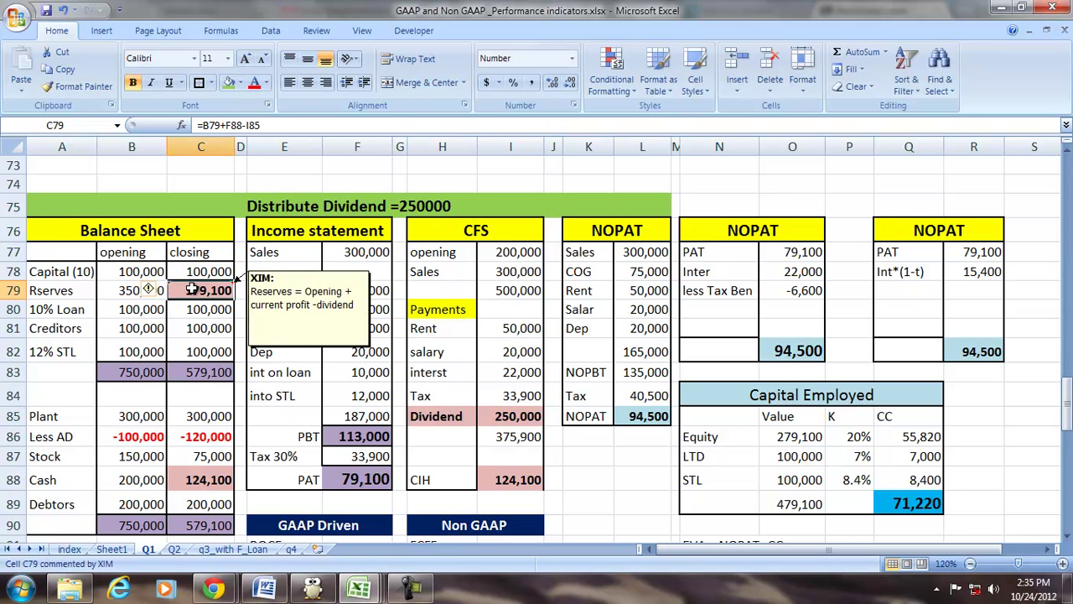
{"action": "left_click", "coordinate": [221, 31]}
{"action": "left_click", "coordinate": [550, 54]}
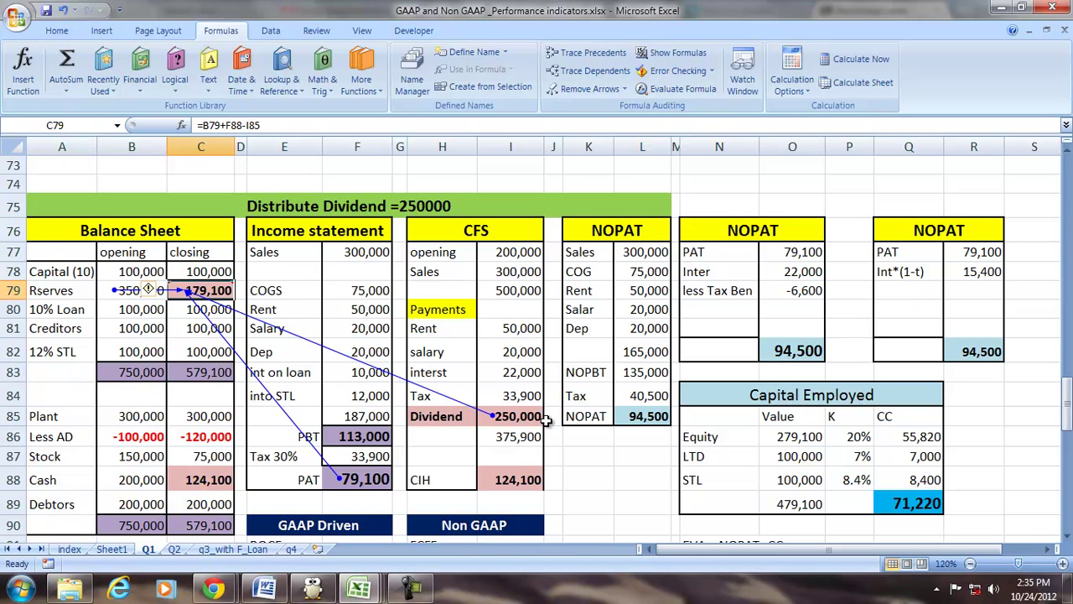
- Trace the precedents of the 279,100 Equity value in O86, then remove the arrows
{"action": "left_click", "coordinate": [799, 439]}
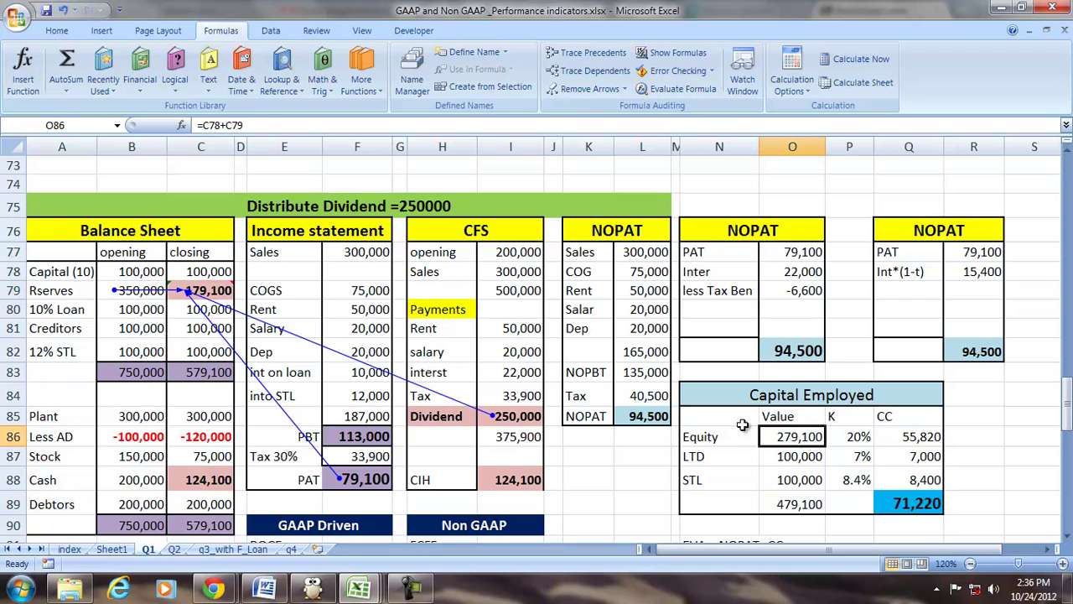
{"action": "left_click", "coordinate": [572, 56]}
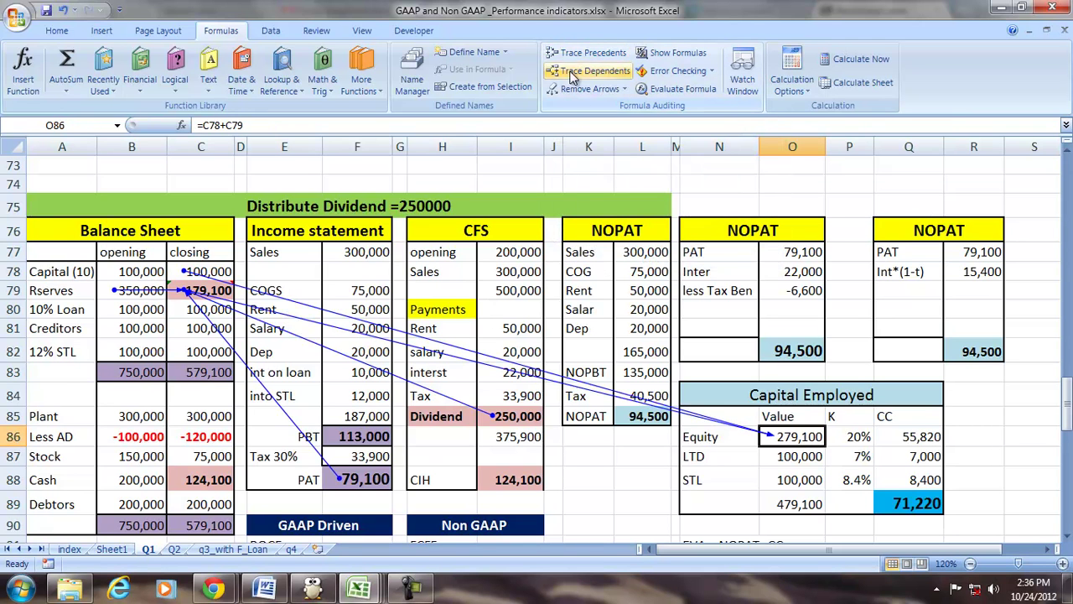
{"action": "left_click", "coordinate": [587, 88]}
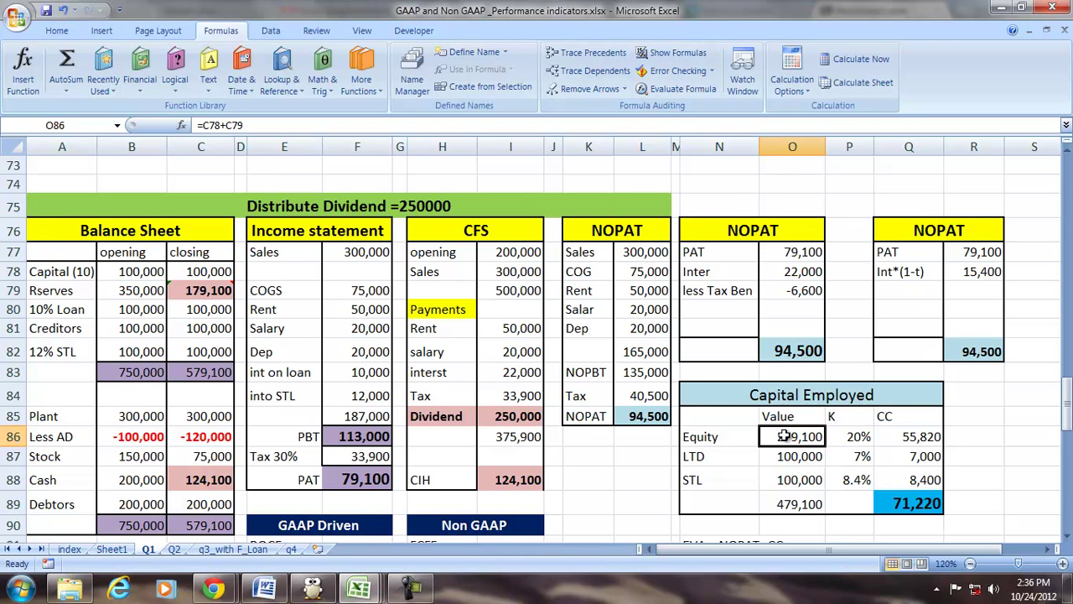
- Inspect the PAT, NOPAT and 71,220 total capital charge formulas
{"action": "left_click", "coordinate": [902, 504]}
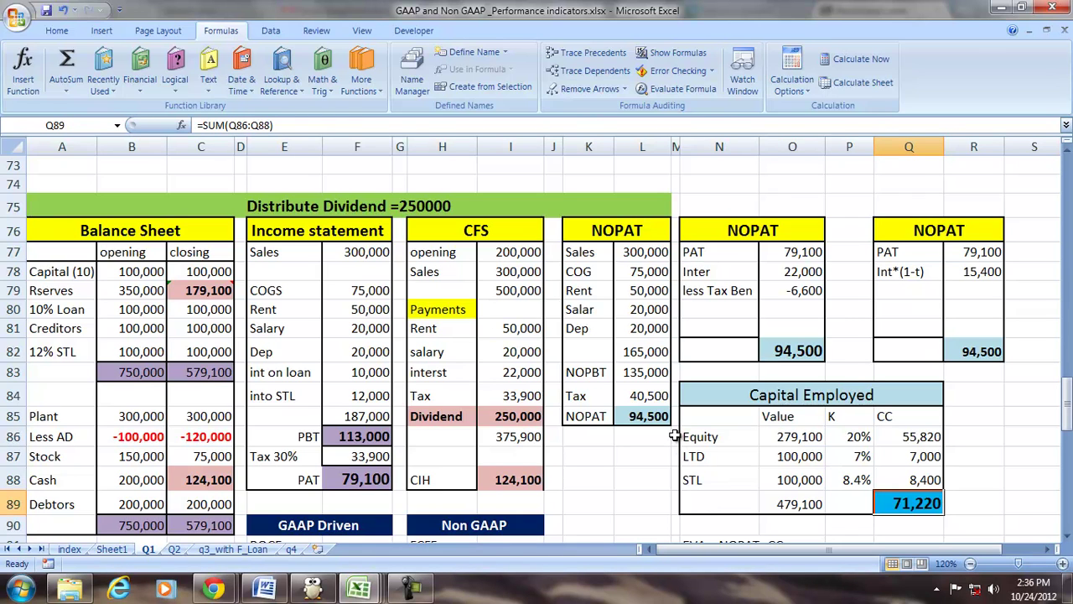
{"action": "left_click", "coordinate": [790, 254]}
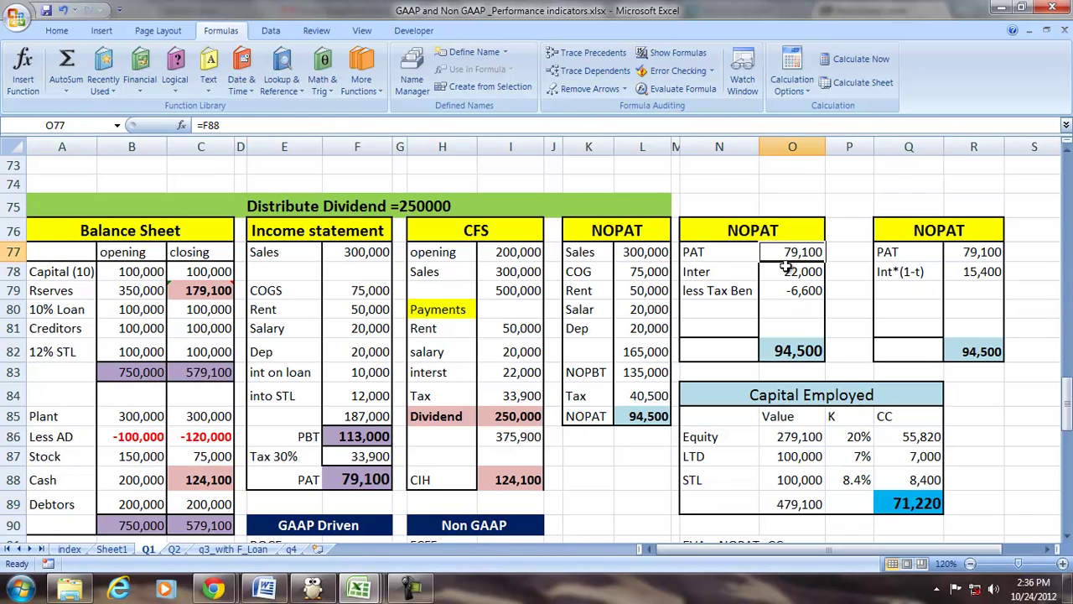
{"action": "left_click", "coordinate": [780, 349]}
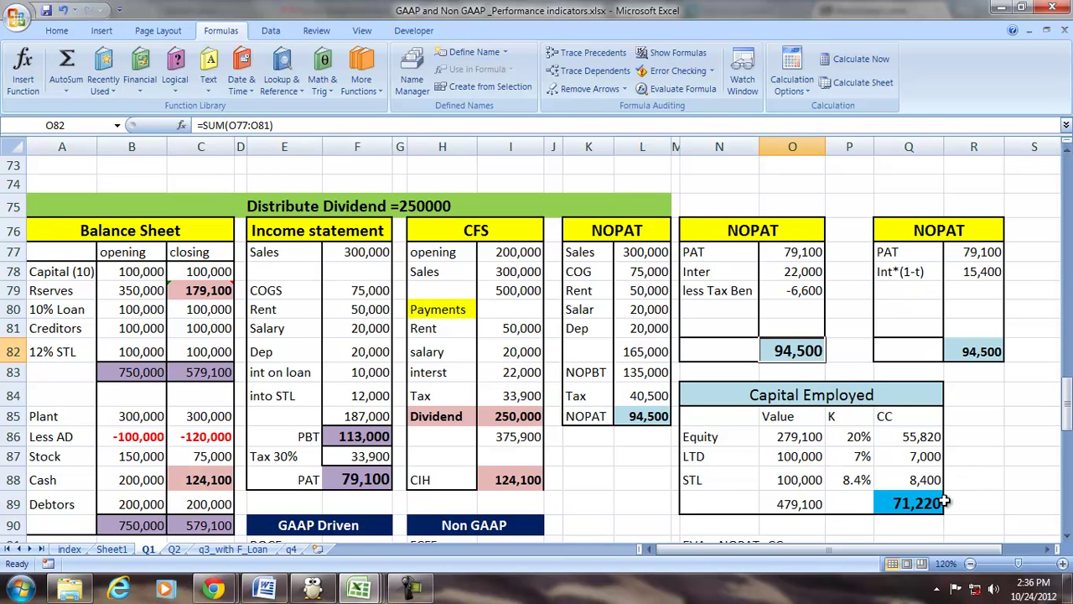
{"action": "left_click", "coordinate": [921, 501]}
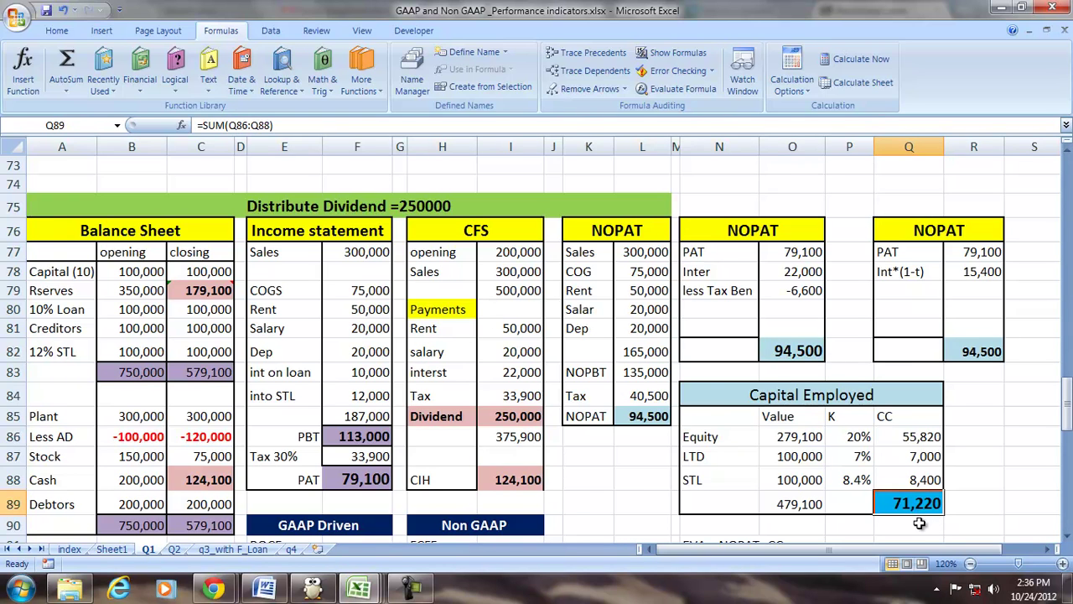
- Set the 23,280 EVA result in N92 to Automatic font colour
{"action": "scroll", "coordinate": [921, 519], "scroll_direction": "down", "scroll_amount": 1}
{"action": "left_click", "coordinate": [711, 504]}
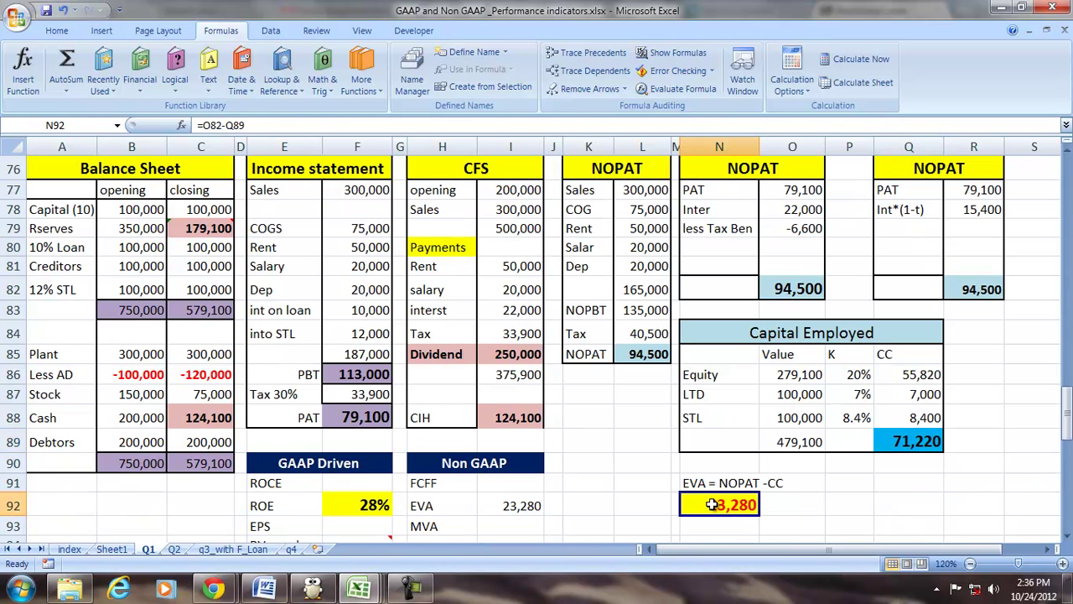
{"action": "left_click", "coordinate": [59, 31]}
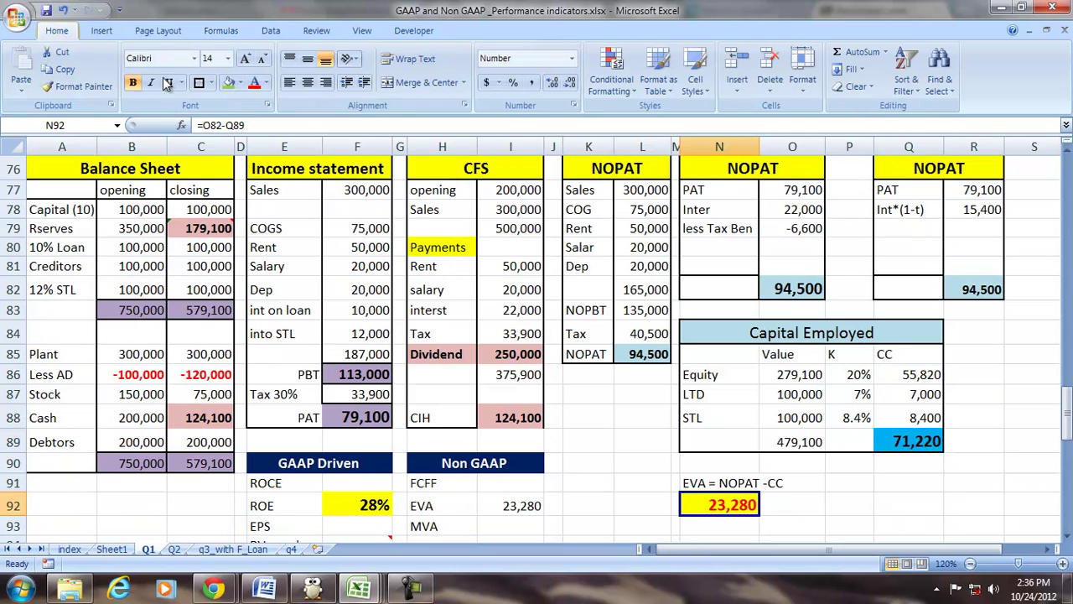
{"action": "left_click", "coordinate": [265, 82]}
{"action": "left_click", "coordinate": [256, 105]}
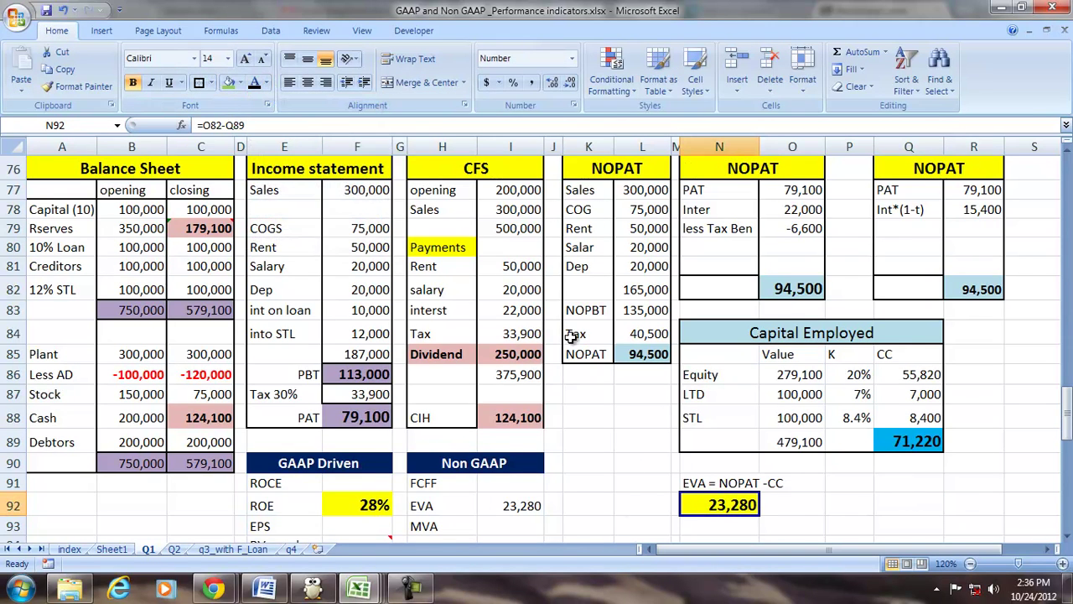
- Review the Equity row, the 250,000 dividend and the closing cash source
{"action": "left_click", "coordinate": [704, 374]}
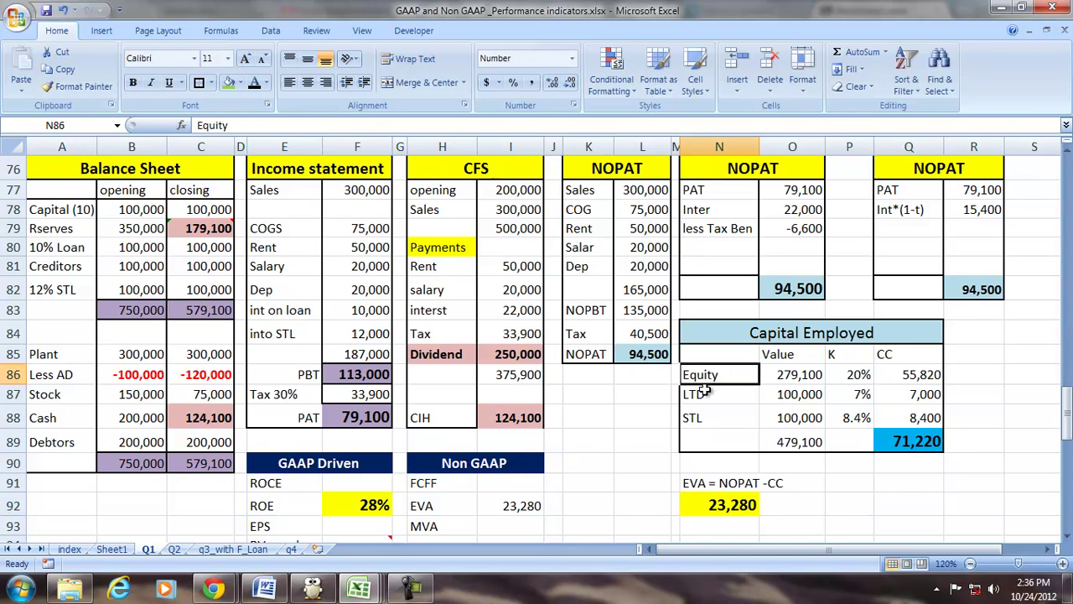
{"action": "left_click", "coordinate": [485, 354]}
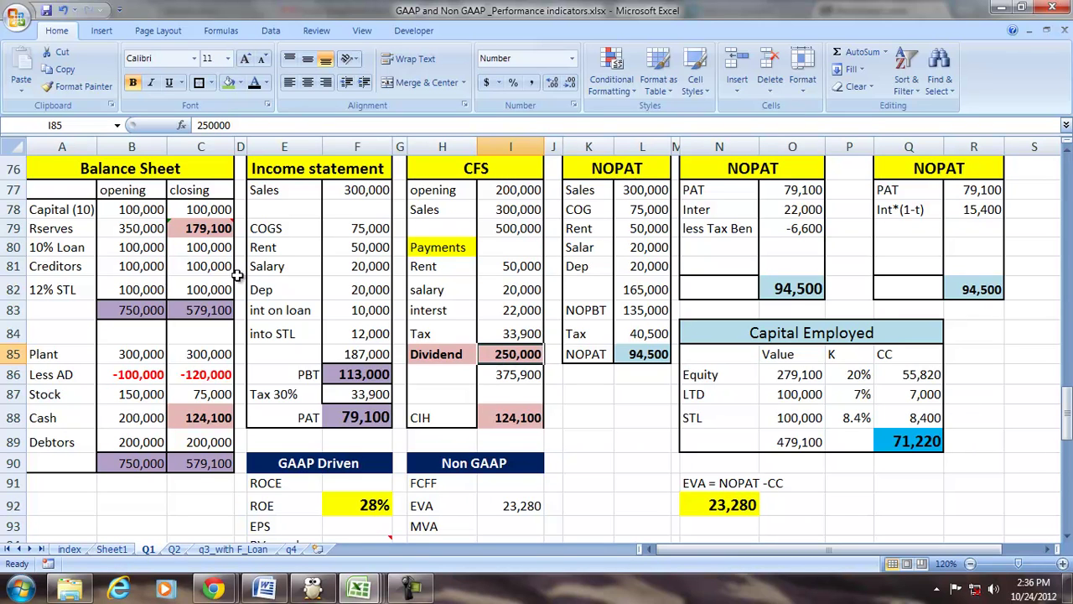
{"action": "left_click", "coordinate": [196, 417]}
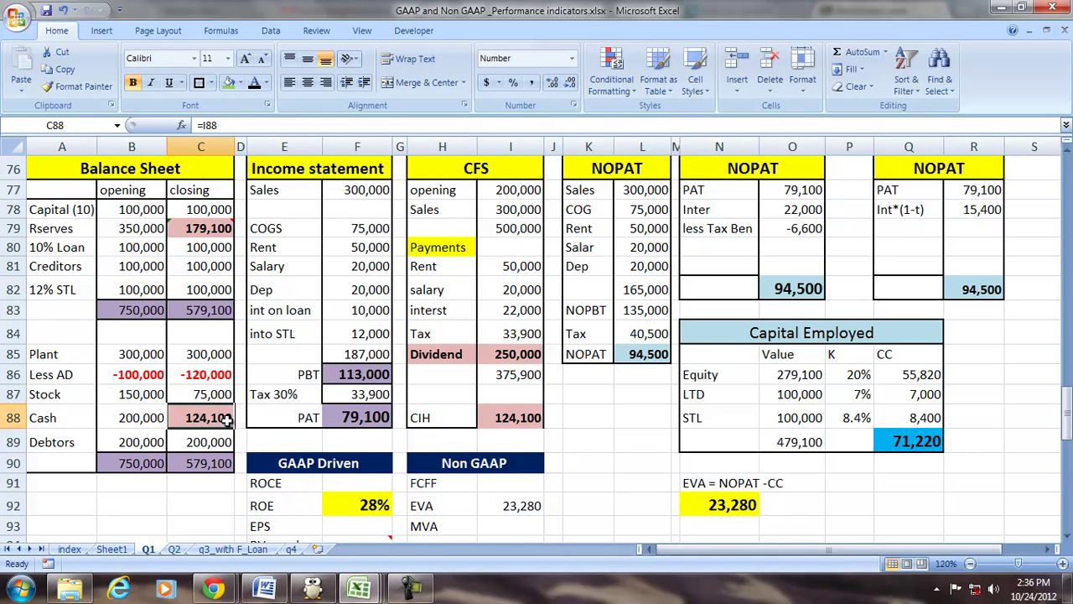
{"action": "scroll", "coordinate": [390, 406], "scroll_direction": "up", "scroll_amount": 1}
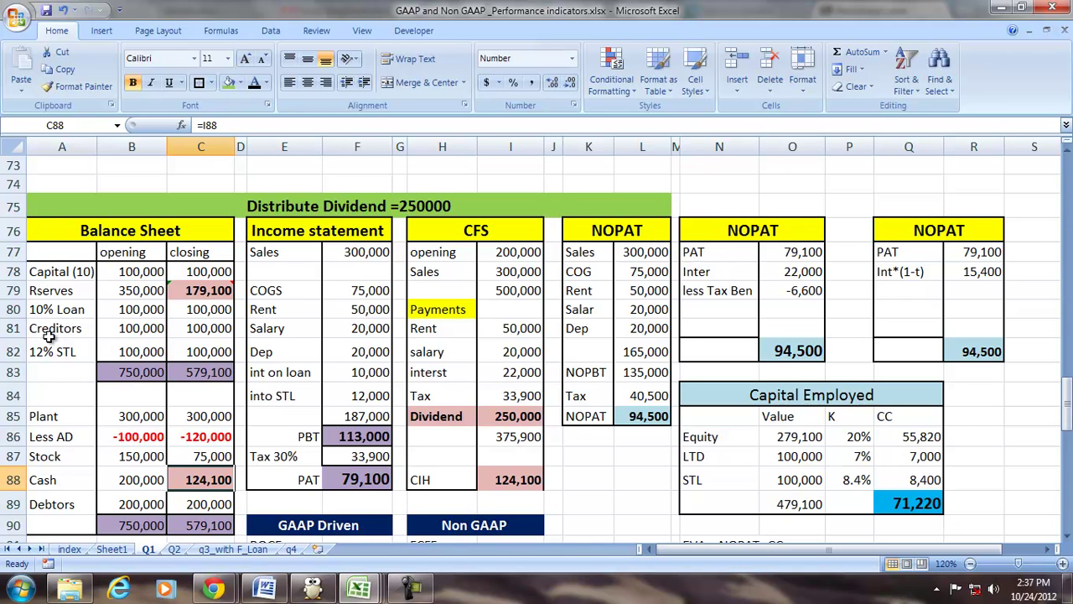
- On Sheet1, step through the EVA = NOPAT - CC and capital charge definition lines
{"action": "left_click", "coordinate": [111, 549]}
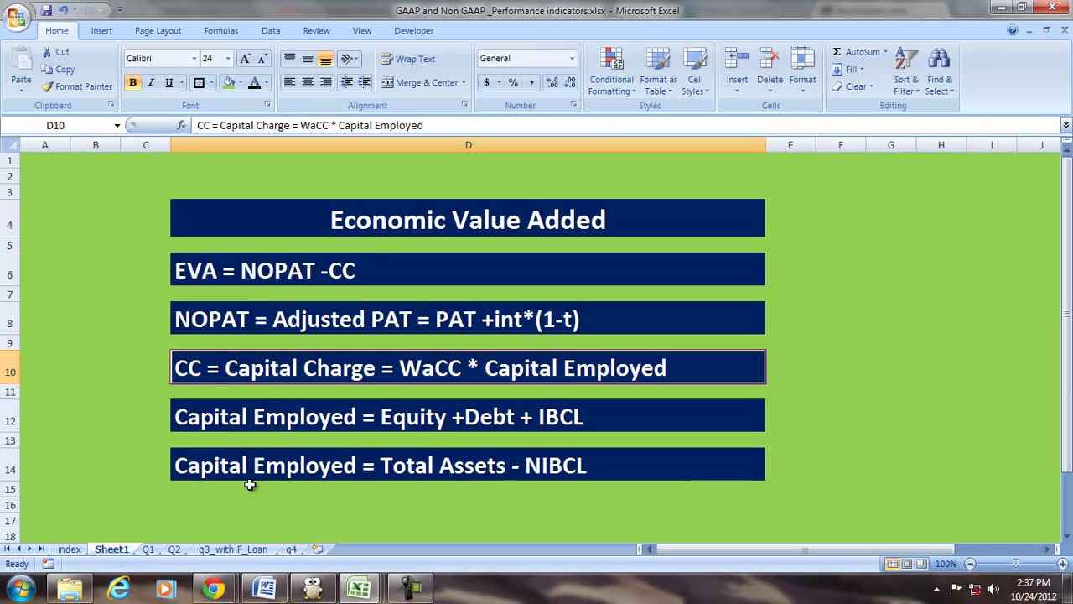
{"action": "left_click", "coordinate": [377, 219]}
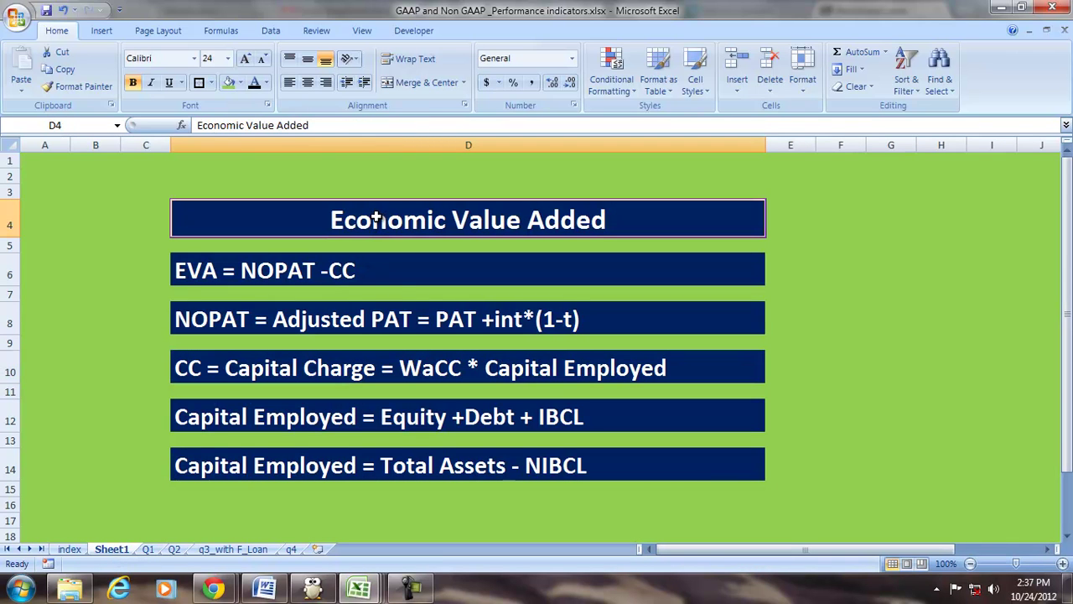
{"action": "left_click", "coordinate": [296, 268]}
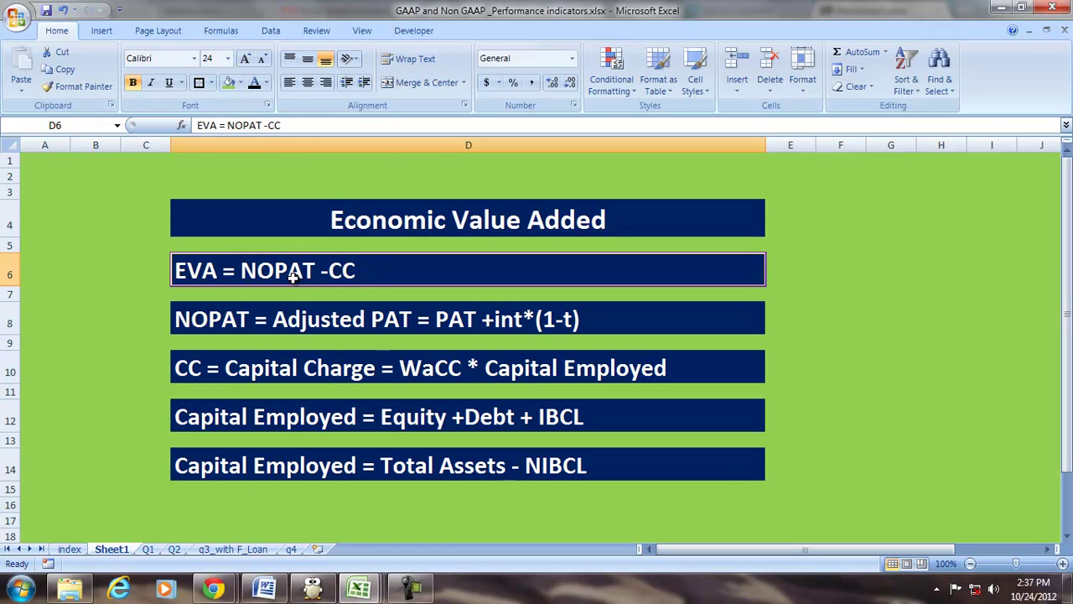
{"action": "left_click", "coordinate": [358, 222]}
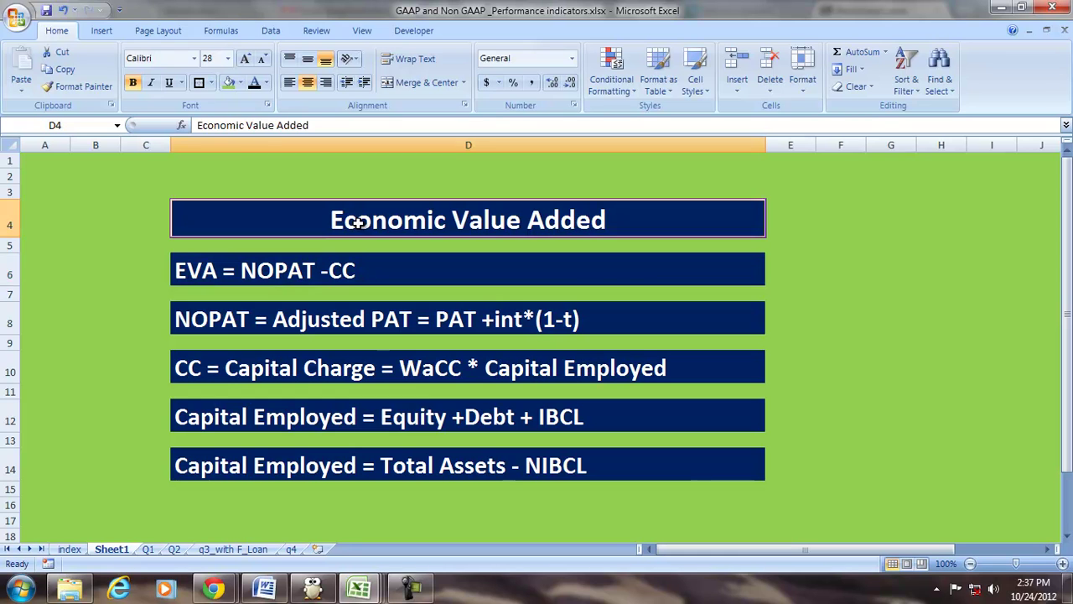
{"action": "left_click", "coordinate": [412, 370]}
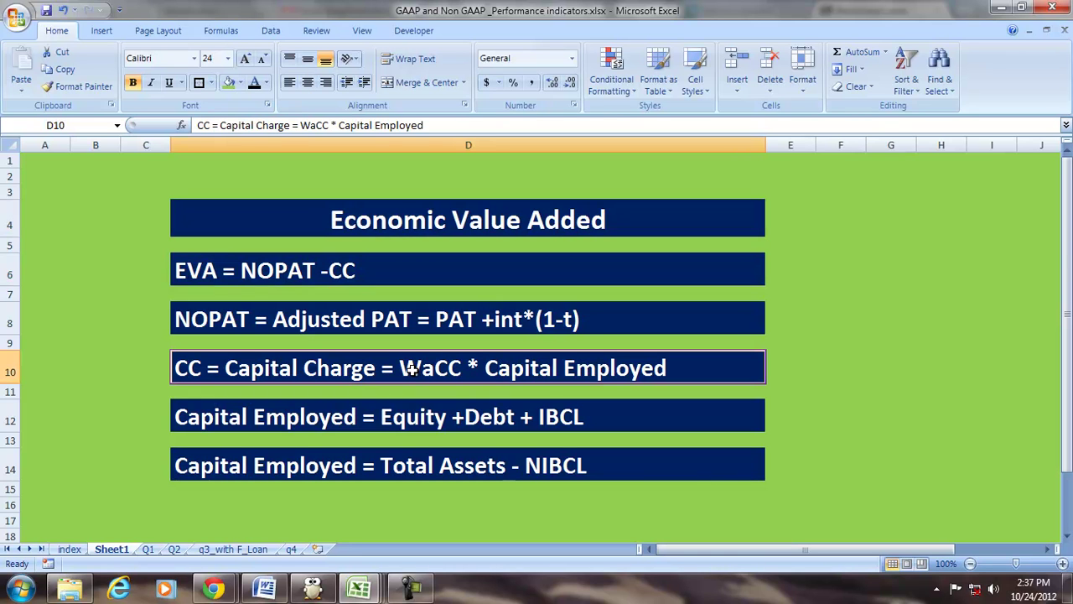
{"action": "left_click", "coordinate": [411, 222]}
{"action": "left_click", "coordinate": [527, 367]}
{"action": "left_click", "coordinate": [413, 219]}
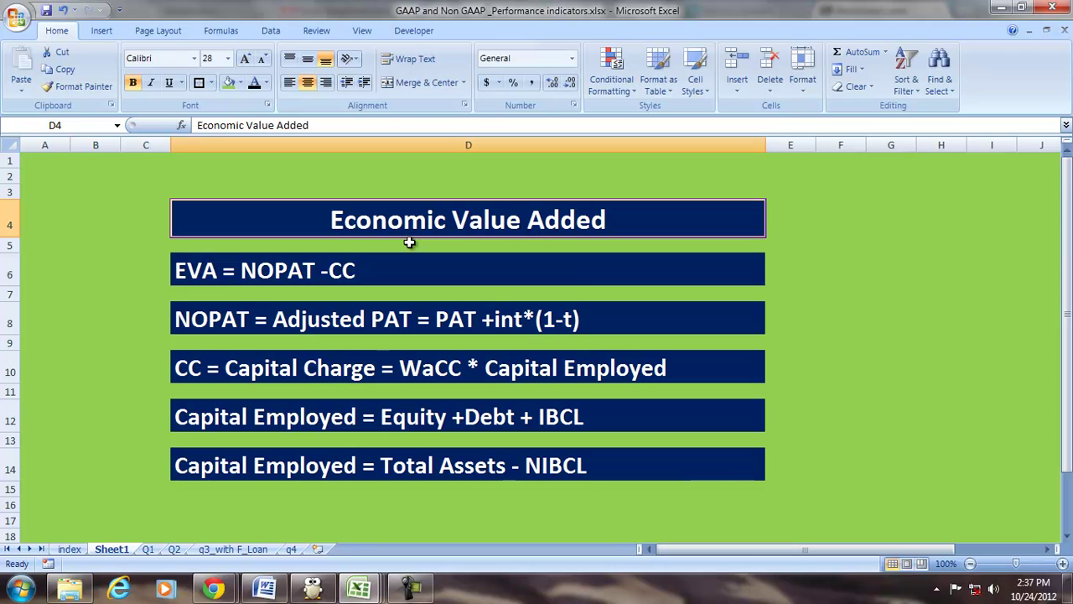